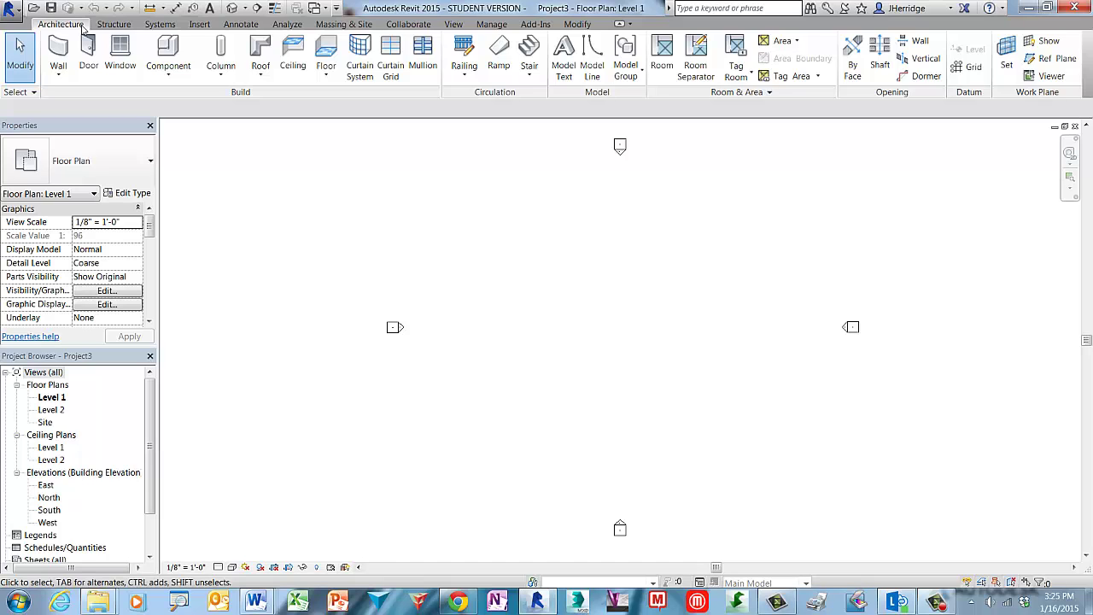
- Start an architectural wall and choose the Basic Wall type Exterior - Brick on CMU
click(60, 75)
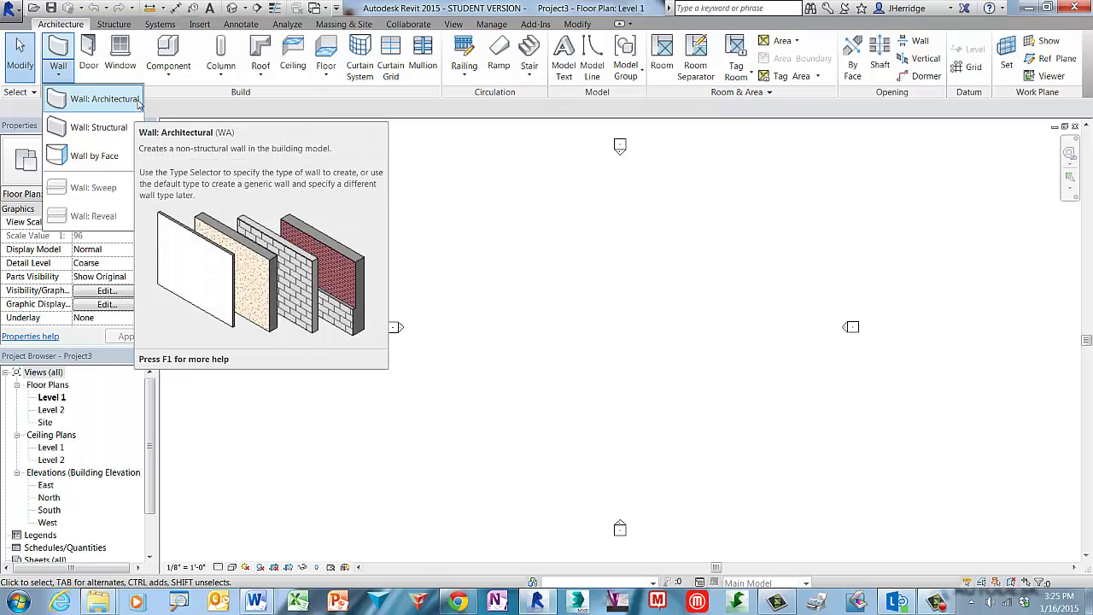
click(103, 99)
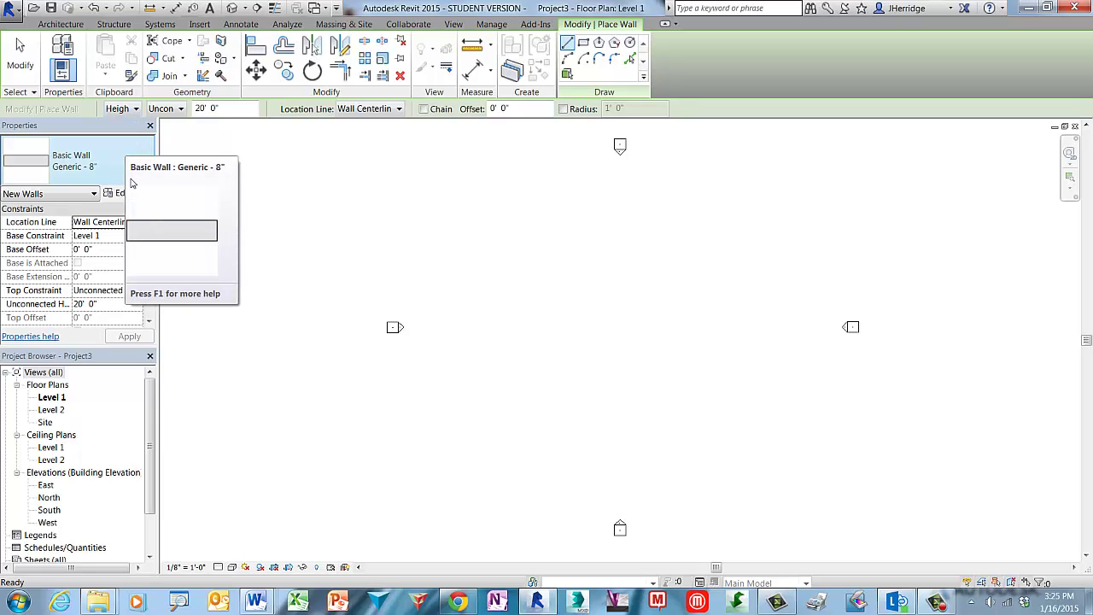
click(133, 159)
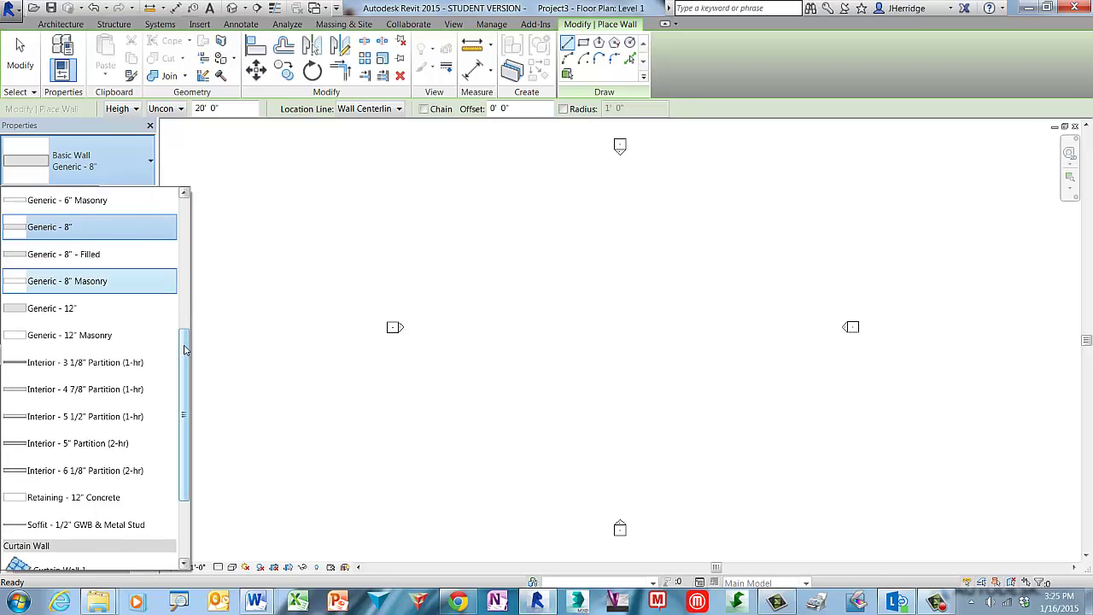
drag(186, 350, 197, 207)
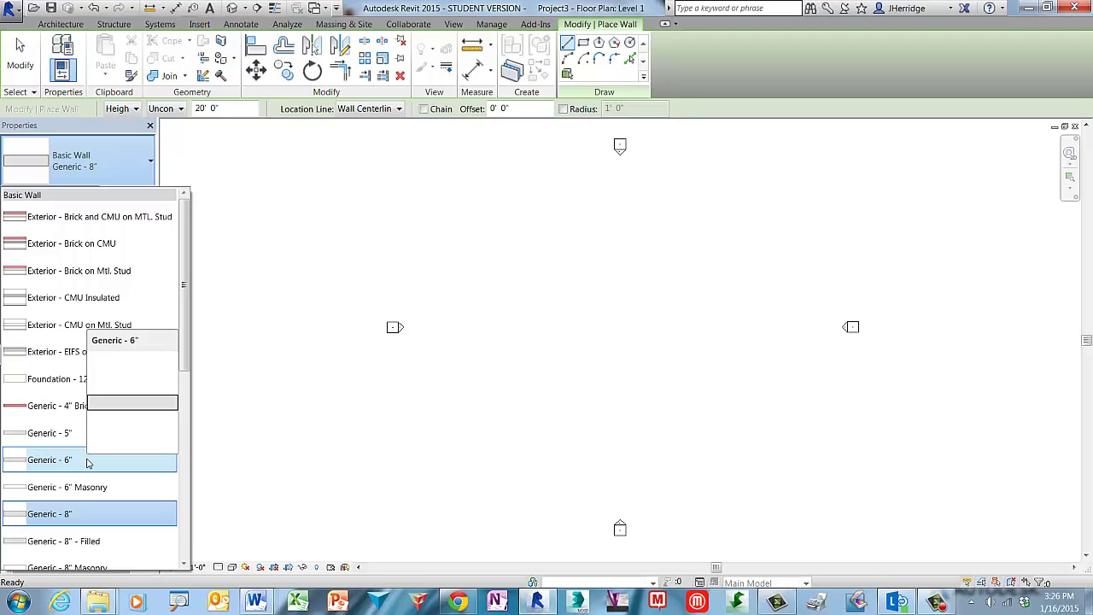
drag(183, 346, 175, 502)
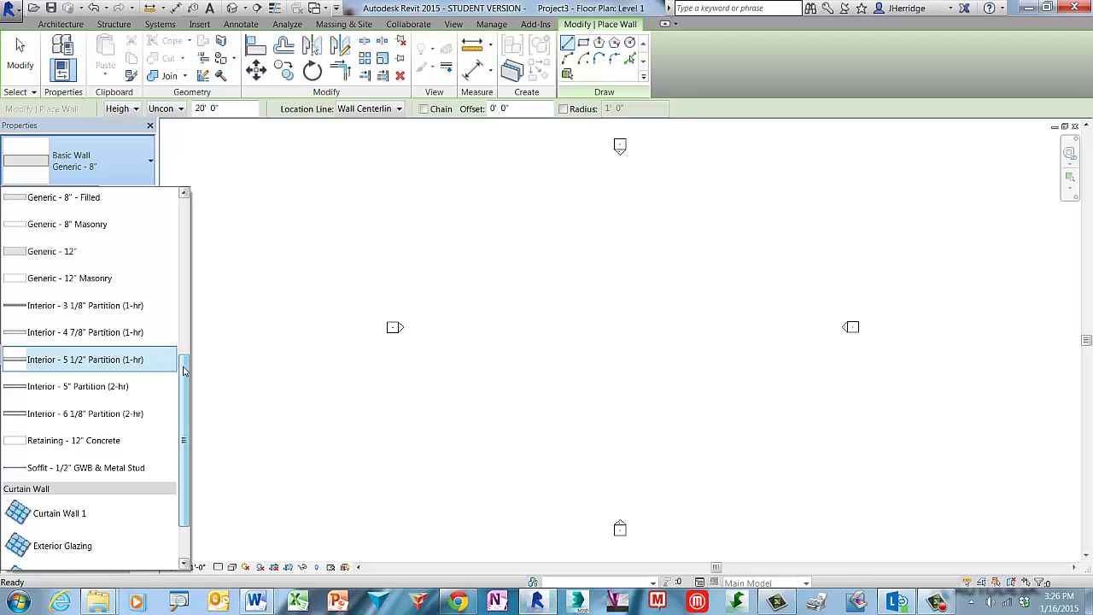
drag(183, 369, 202, 202)
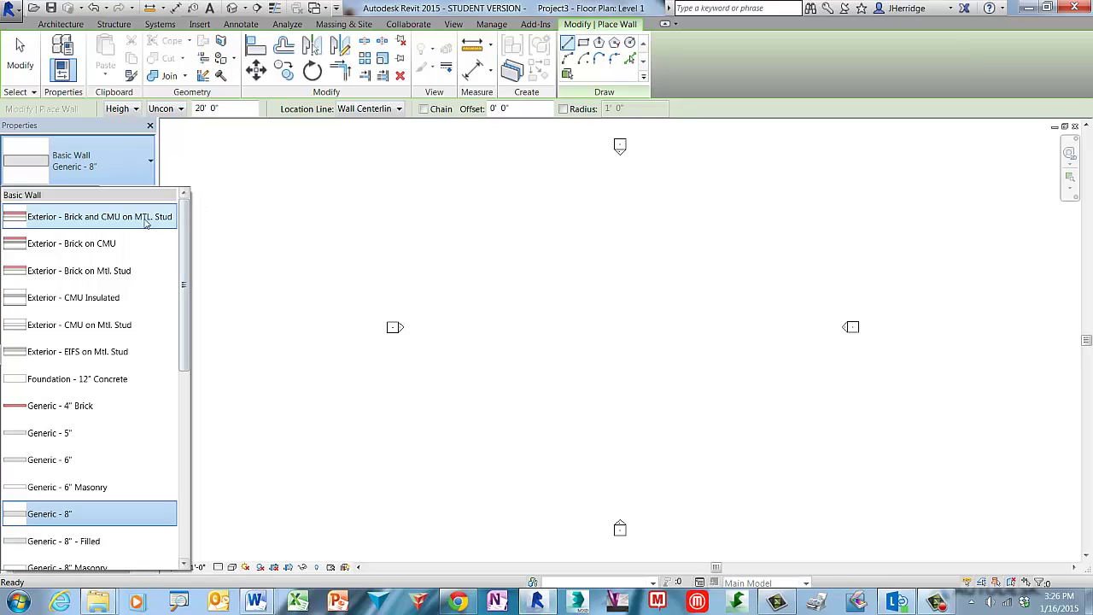
mouse_move(120, 246)
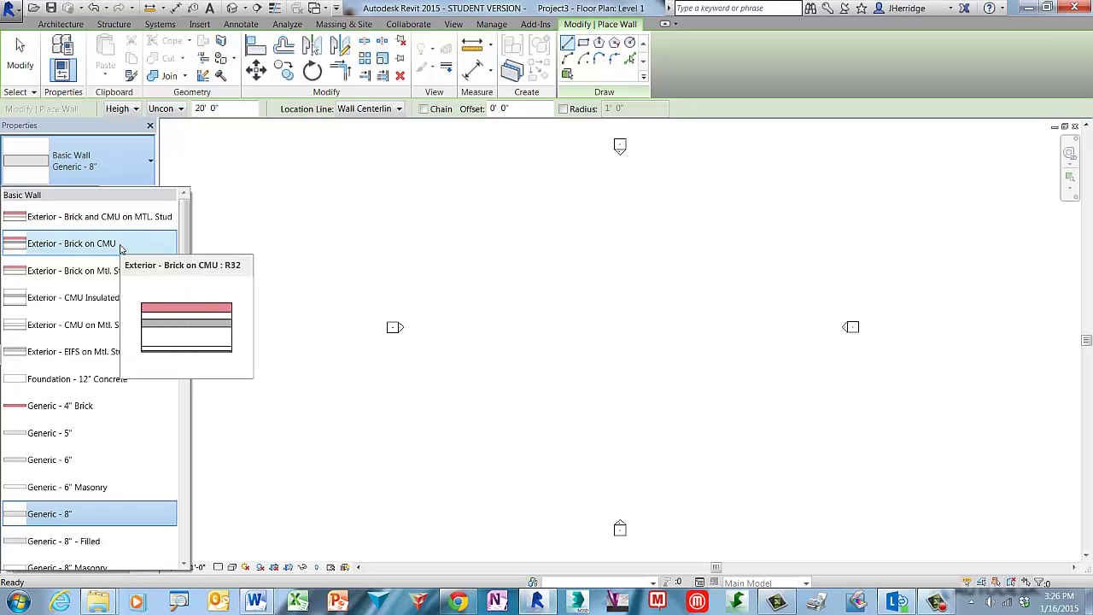
click(121, 246)
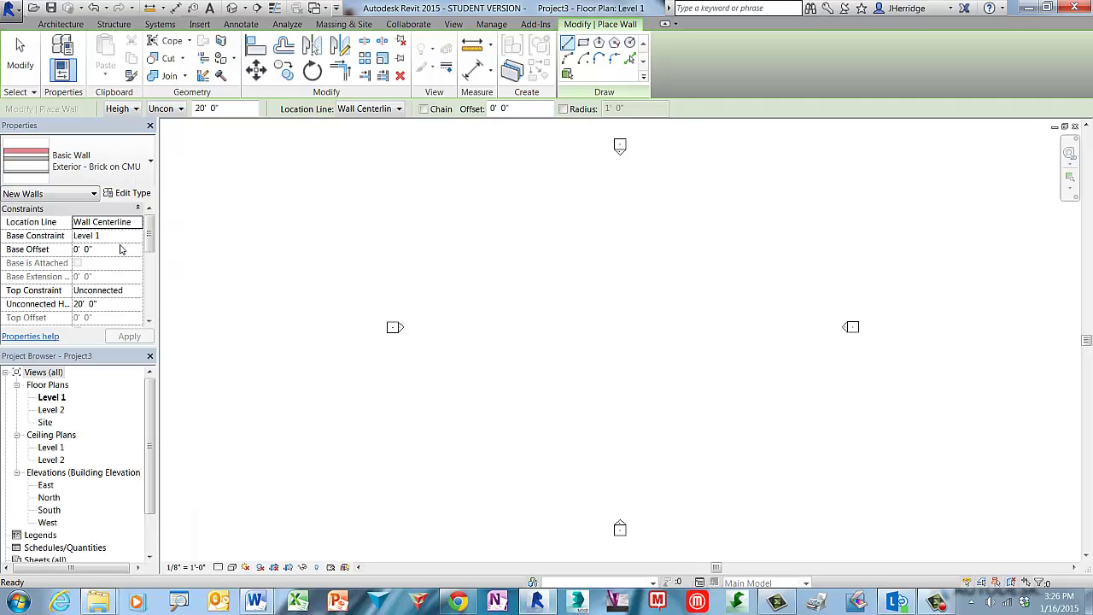
- Examine the Exterior - Brick on CMU wall's type properties, section preview and structure layers, leaving them unedited
click(133, 197)
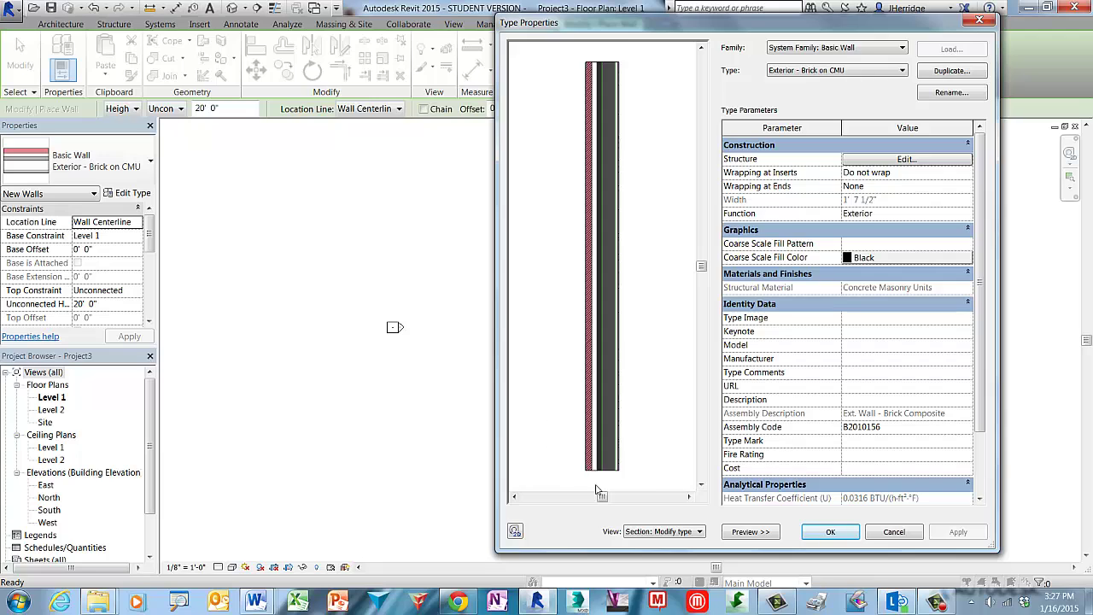
click(749, 532)
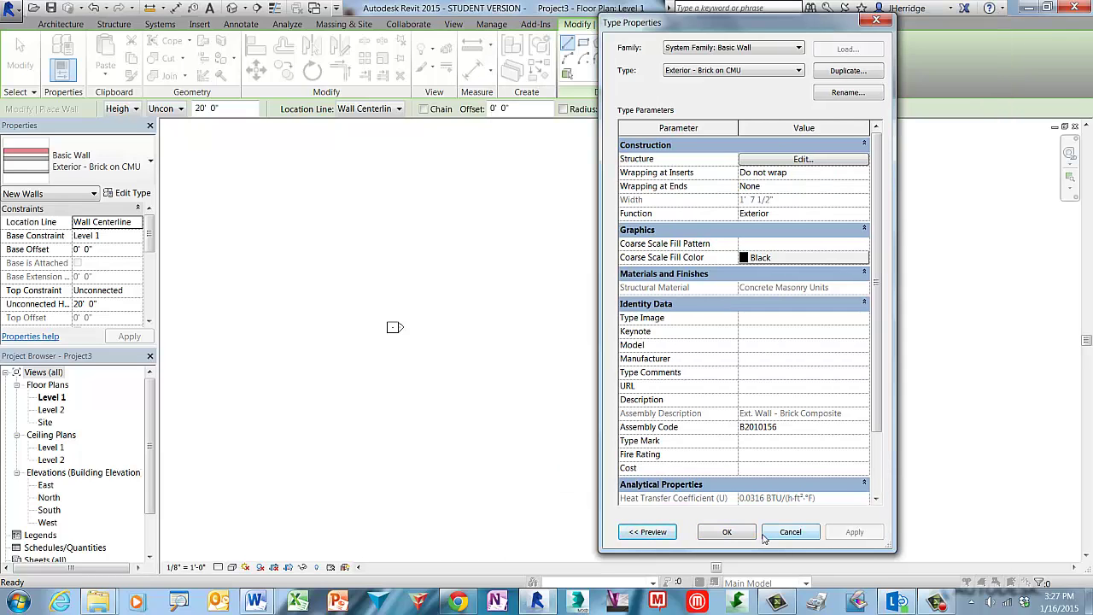
click(648, 532)
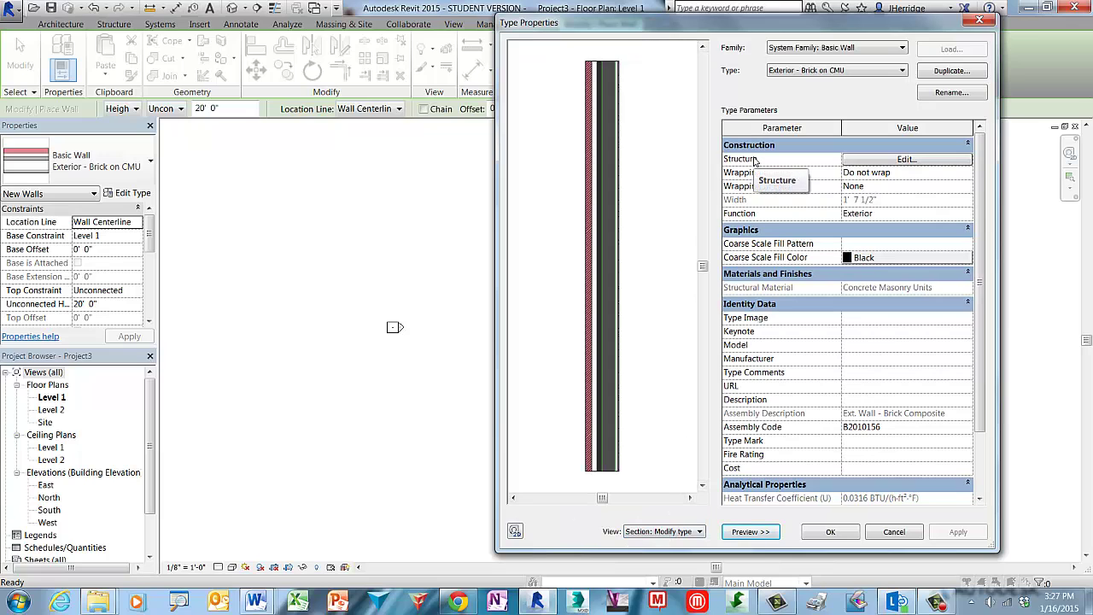
click(935, 160)
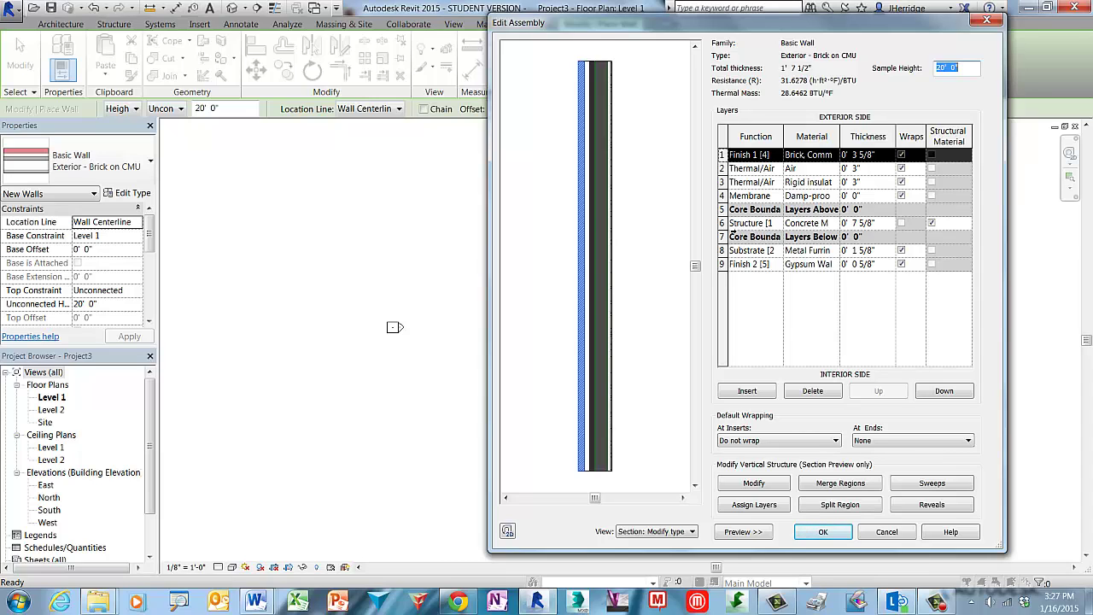
click(733, 227)
click(887, 532)
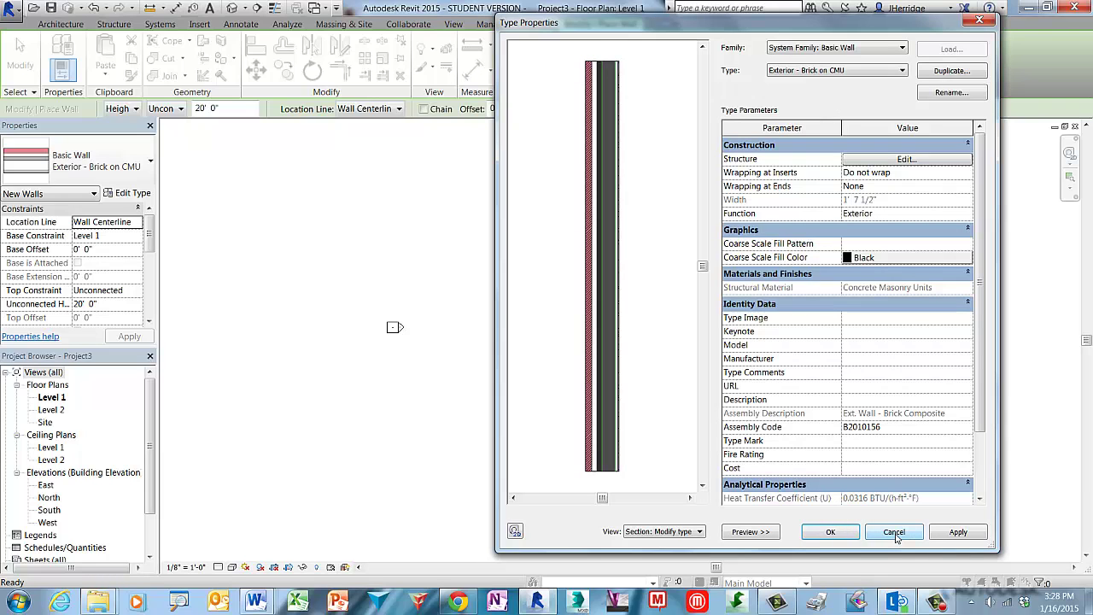
click(895, 533)
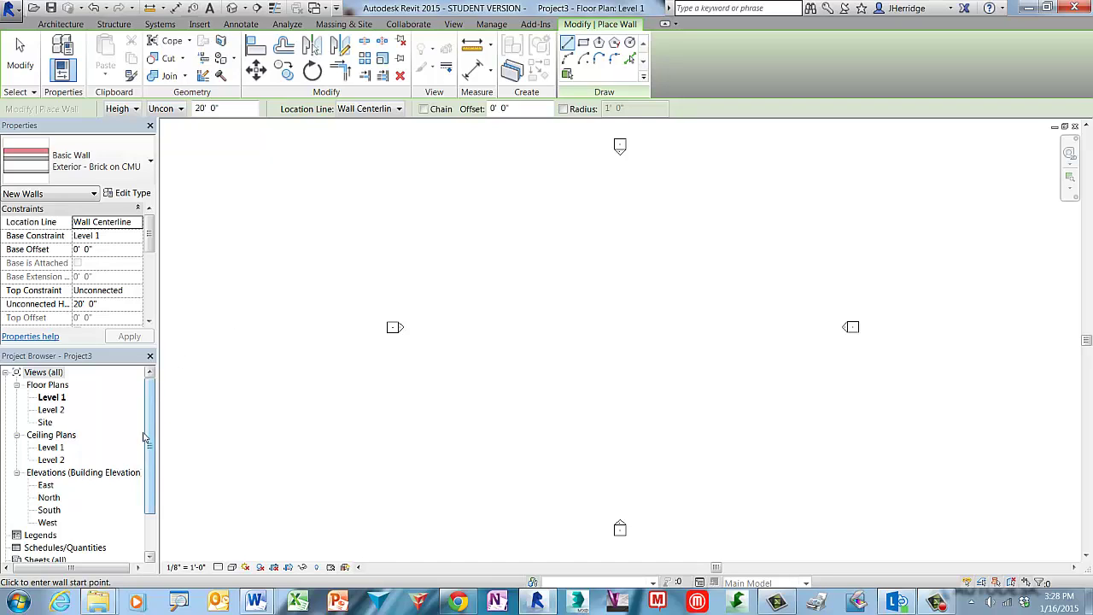
- Open the South elevation view and inspect the Level 1 and Level 2 lines
click(56, 511)
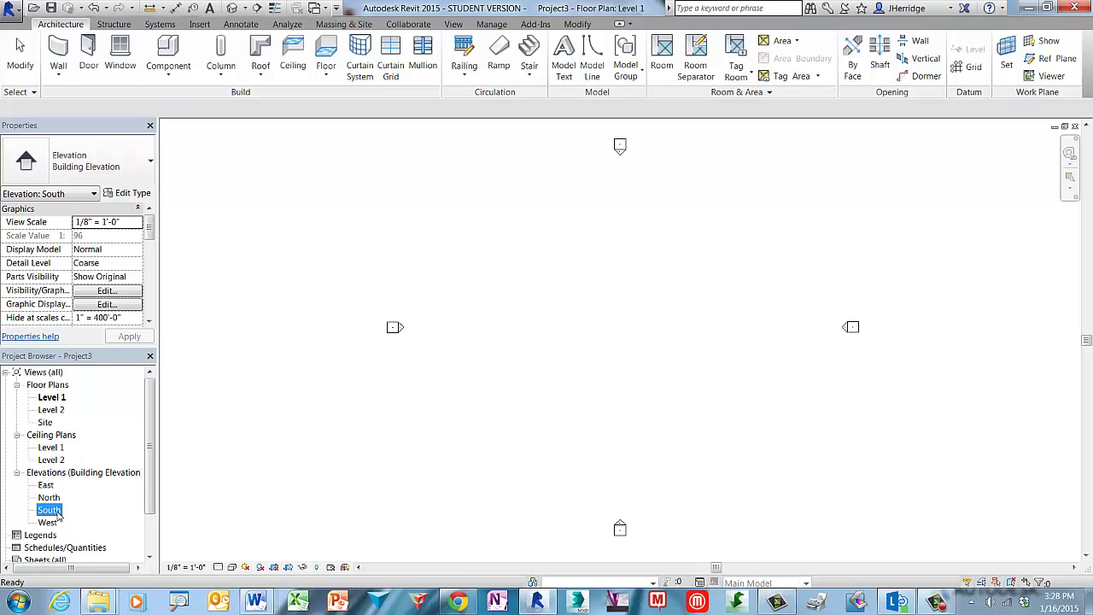
double_click(57, 511)
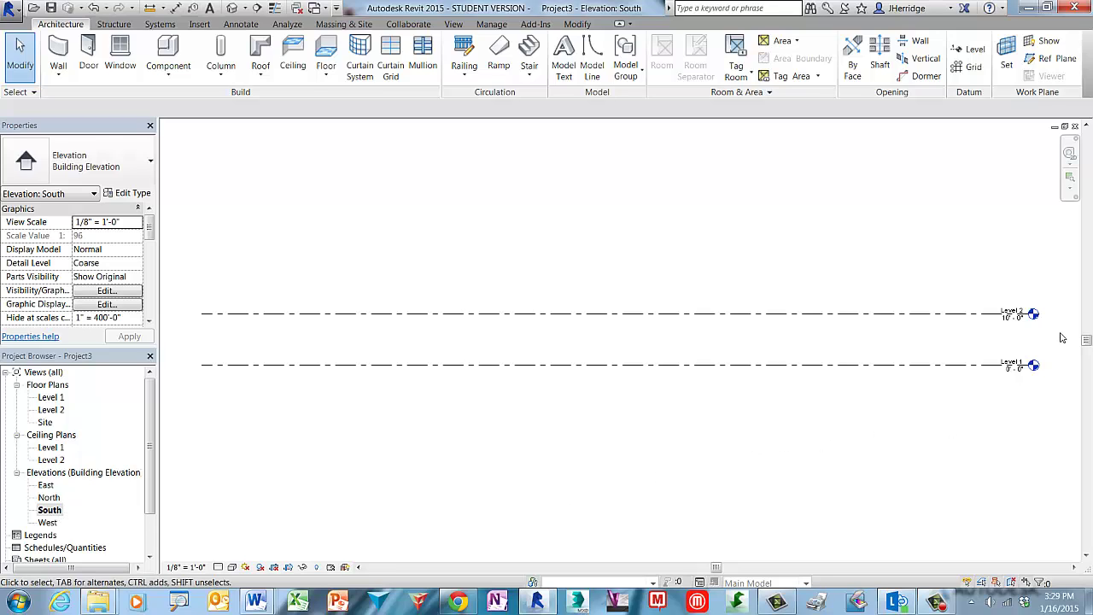
scroll(1062, 339, up, 4)
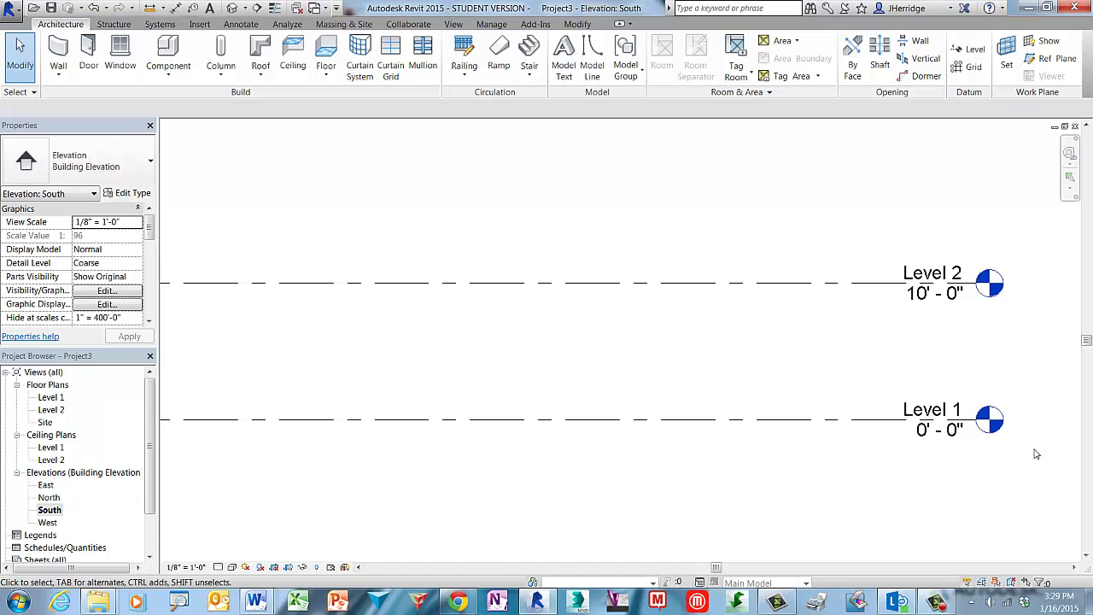
scroll(1036, 454, down, 5)
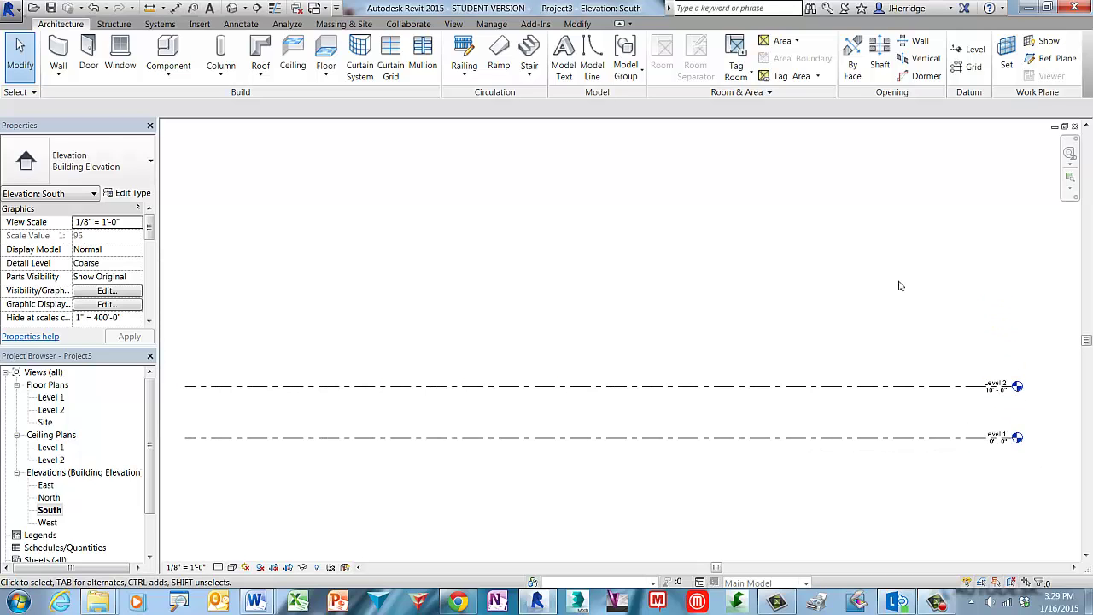
- Tile the South elevation and Level 1 floor plan windows side by side
click(453, 25)
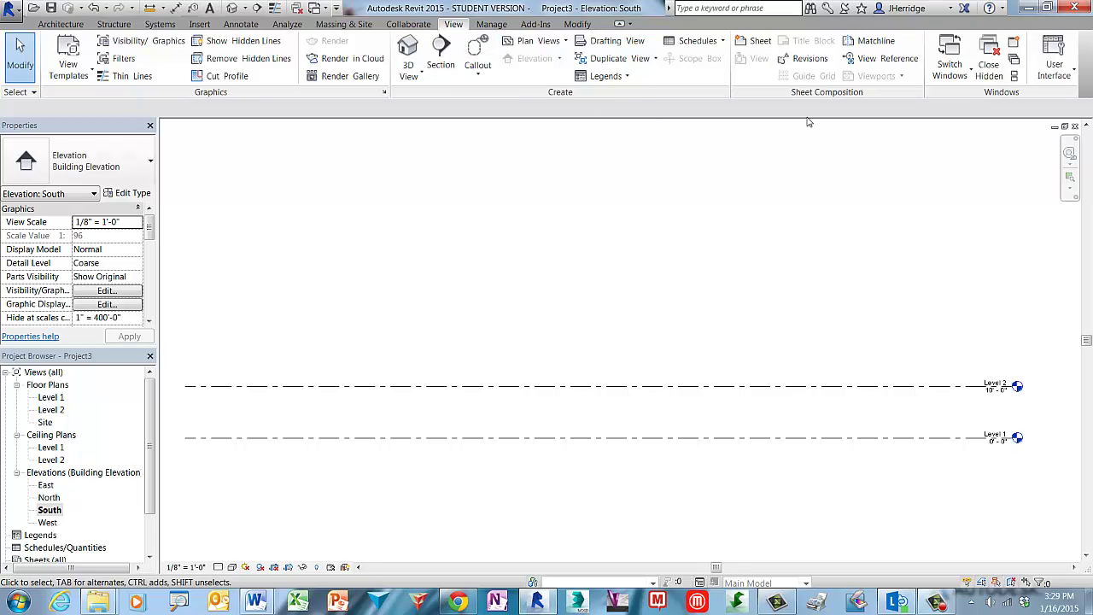
click(1015, 77)
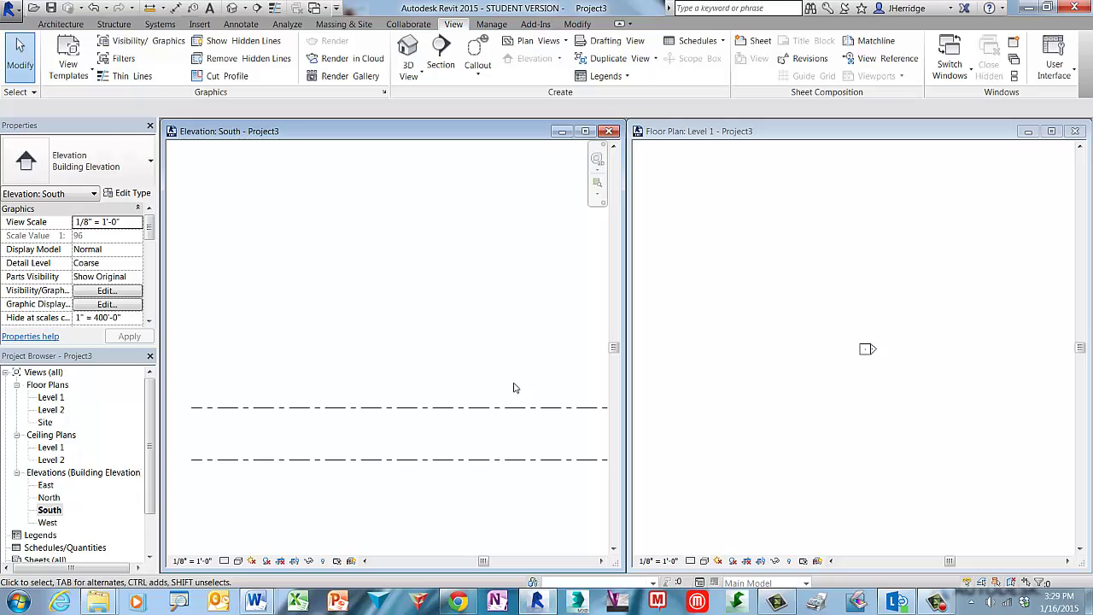
middle_drag(514, 388, 210, 354)
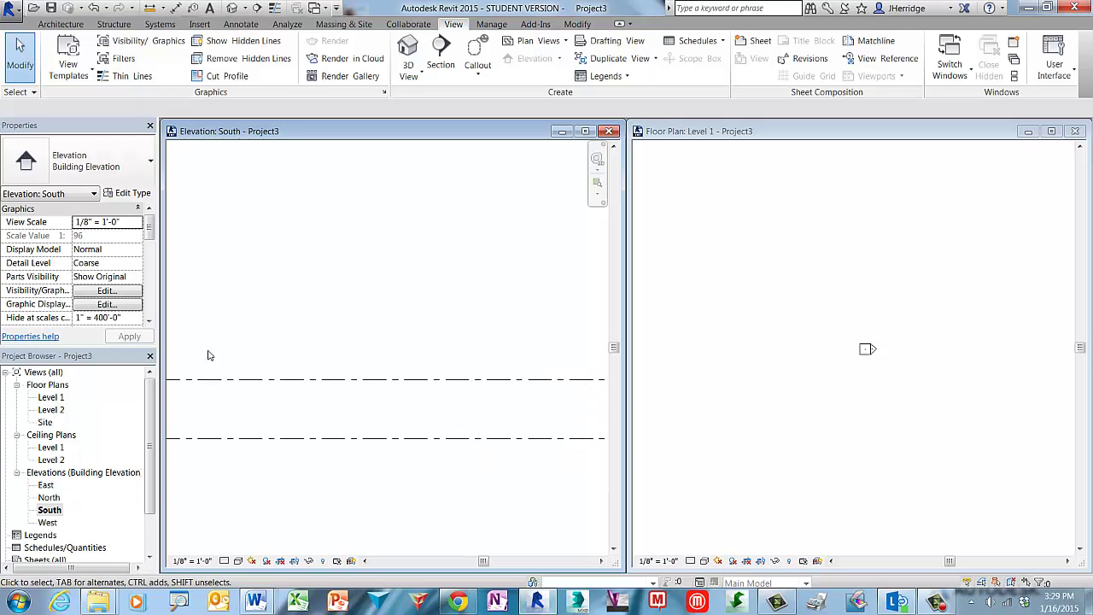
middle_drag(549, 366, 361, 349)
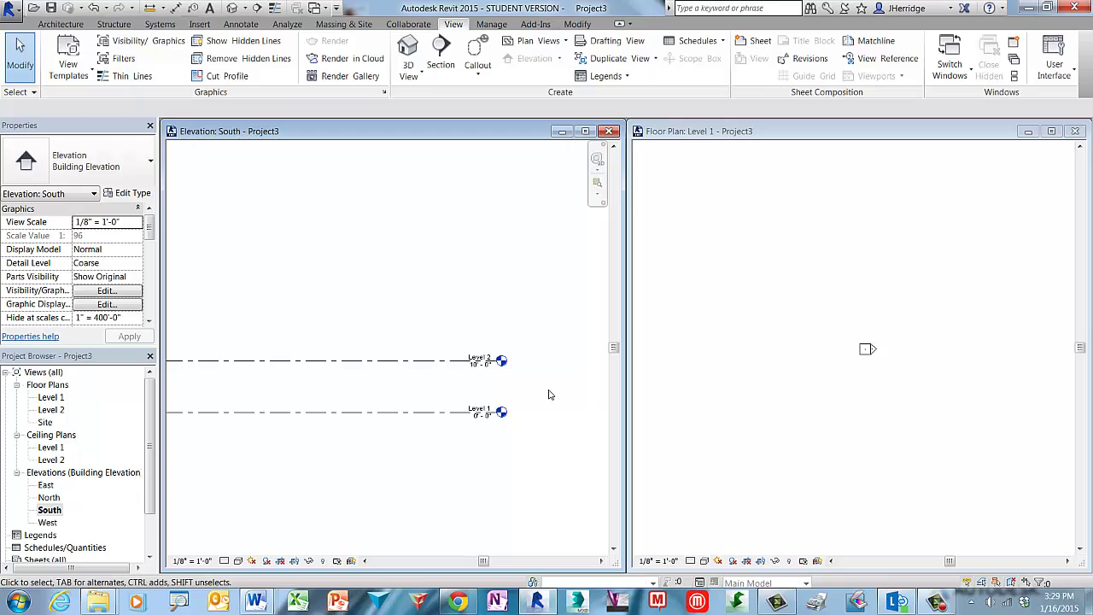
- Make the Level 1 floor plan the active view and retile the windows so it comes before the South elevation
click(779, 139)
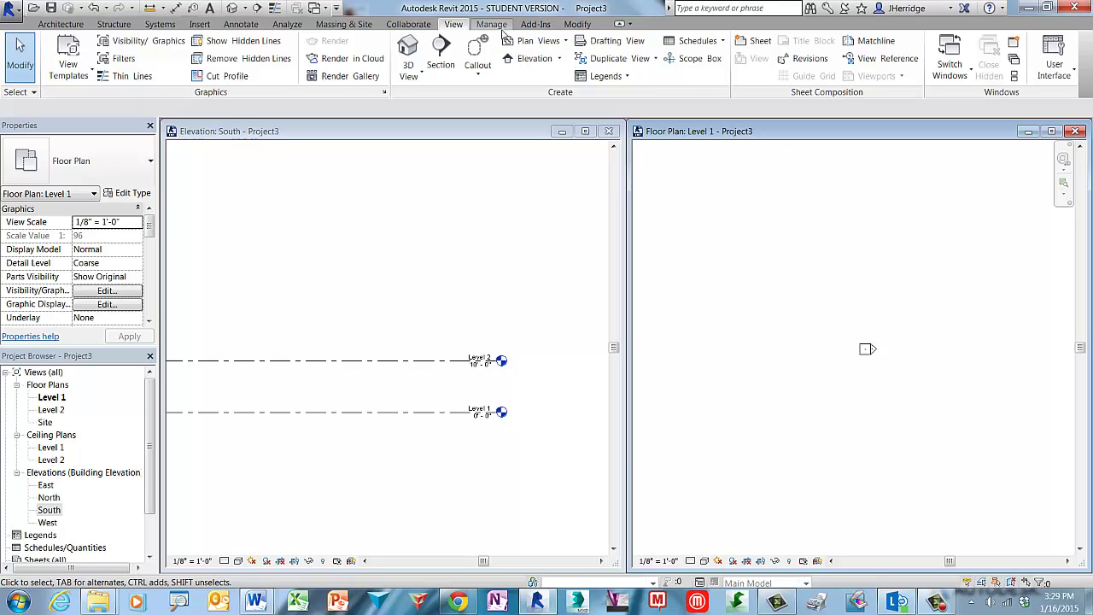
click(1014, 77)
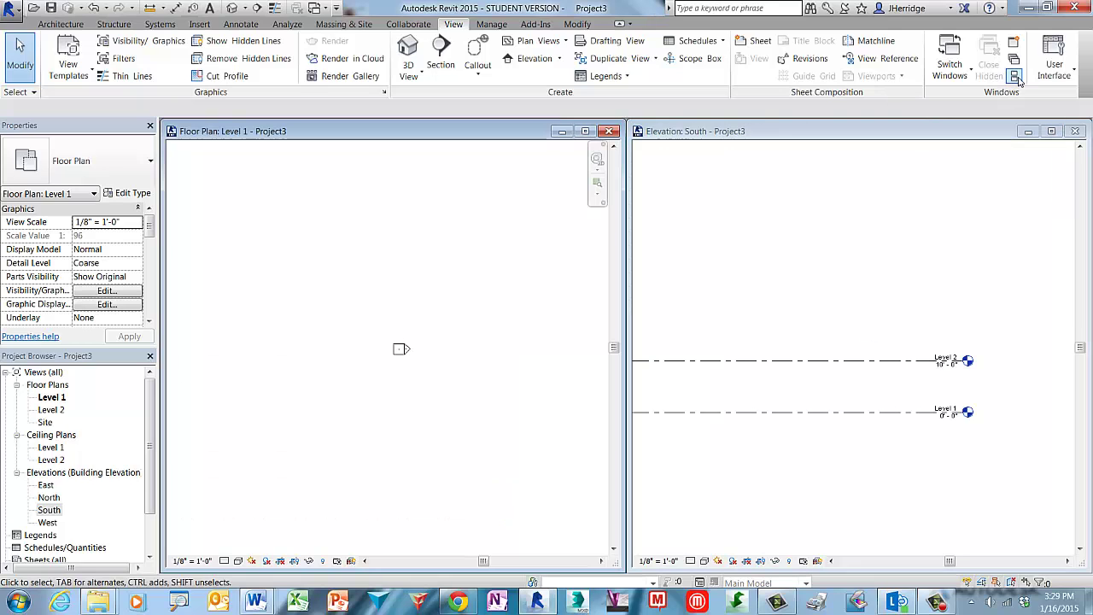
scroll(504, 379, down, 3)
middle_drag(461, 378, 298, 376)
scroll(298, 376, down, 1)
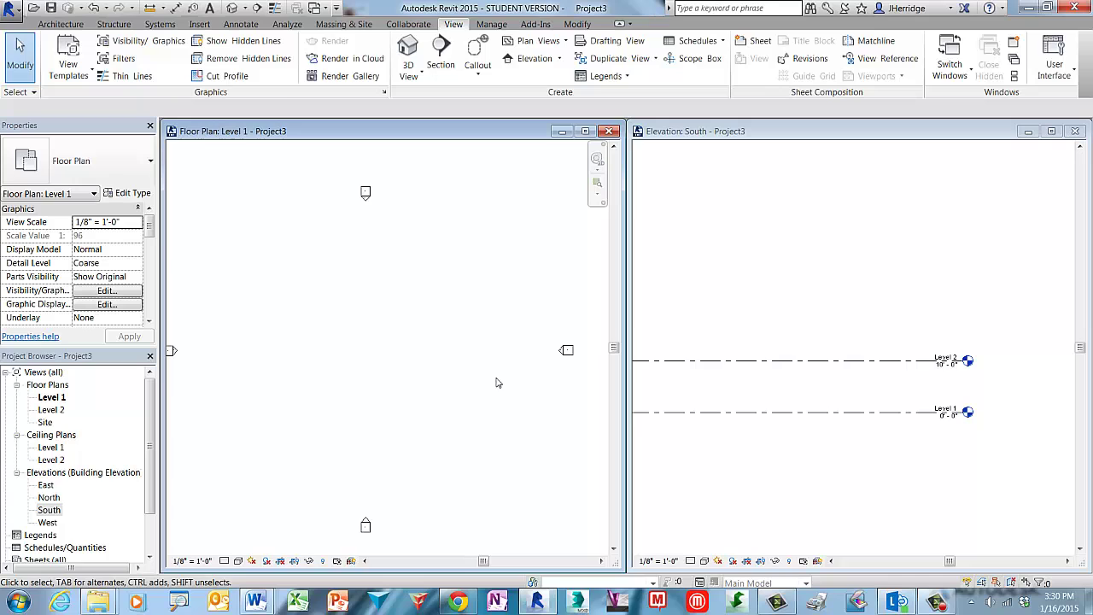
- Start an architectural wall in the Level 1 floor plan, with its vertical extent defined by Height
click(61, 24)
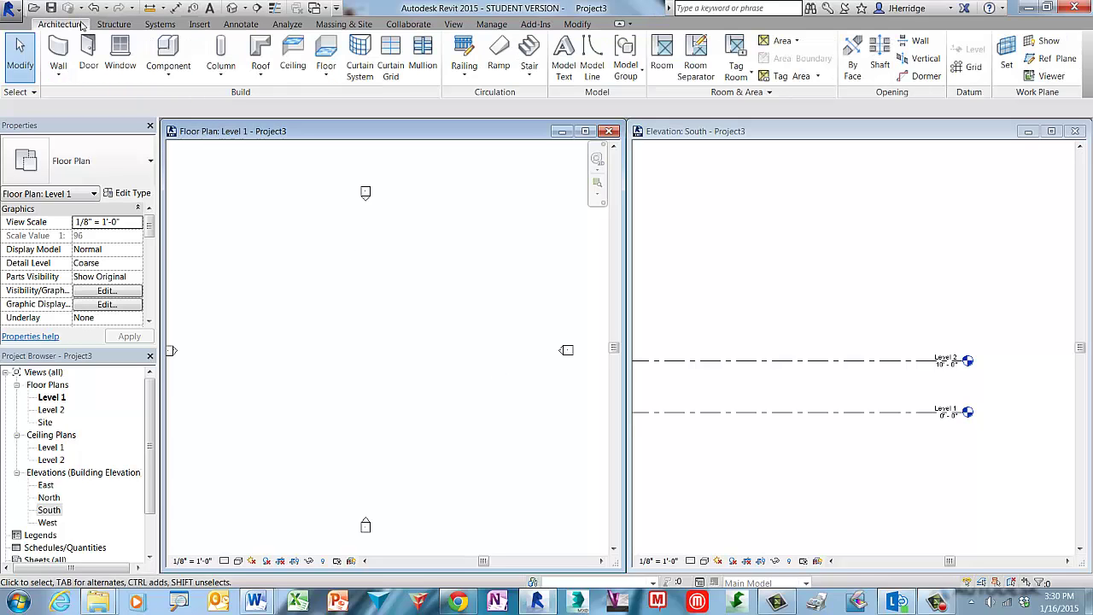
click(64, 75)
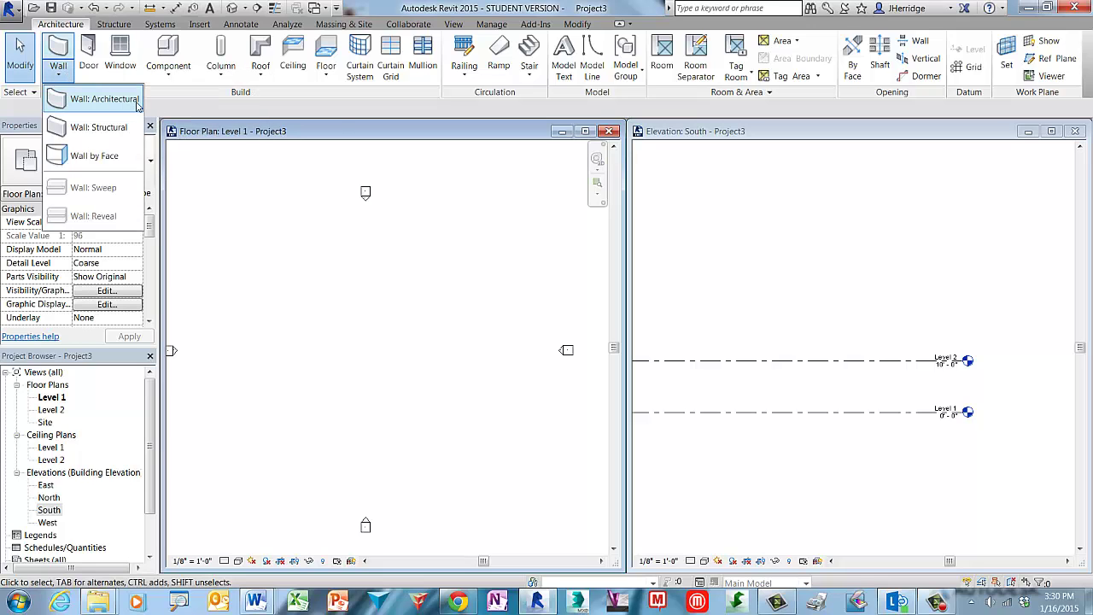
click(103, 98)
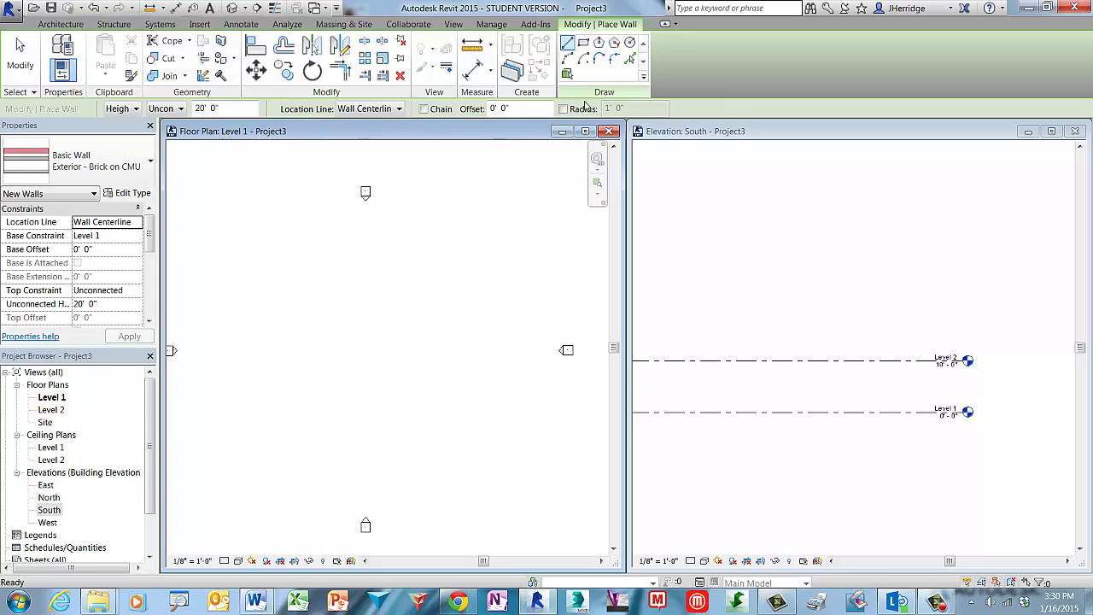
click(137, 111)
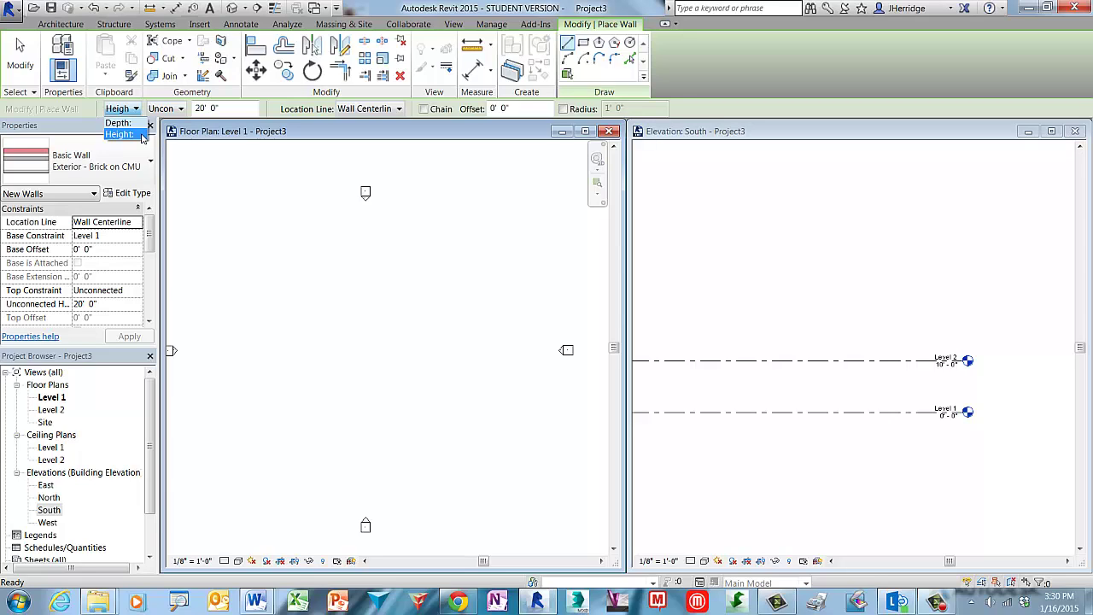
click(120, 134)
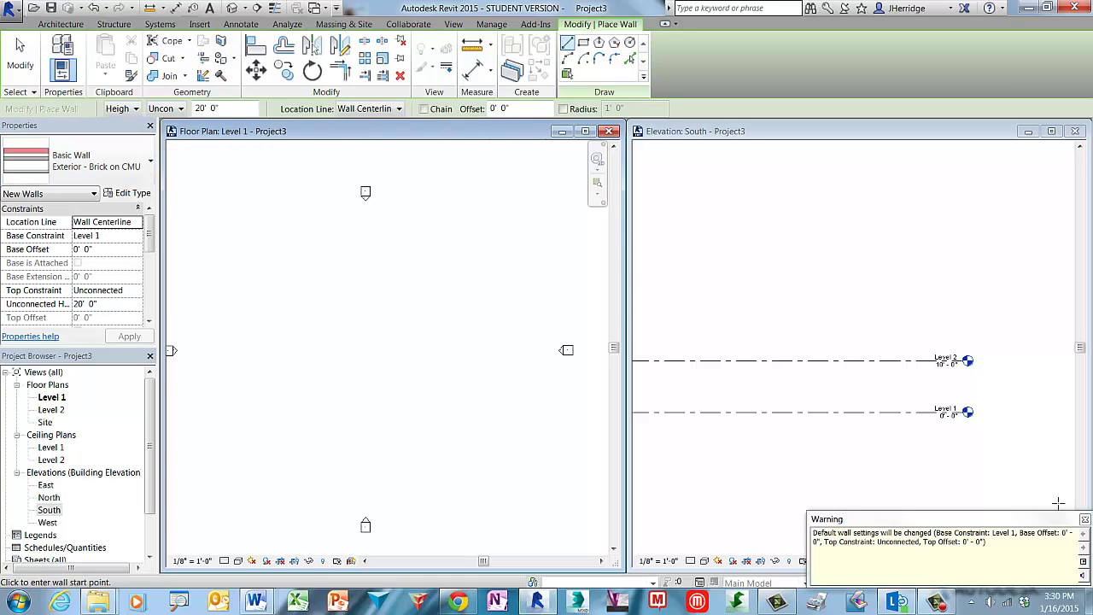
click(1085, 519)
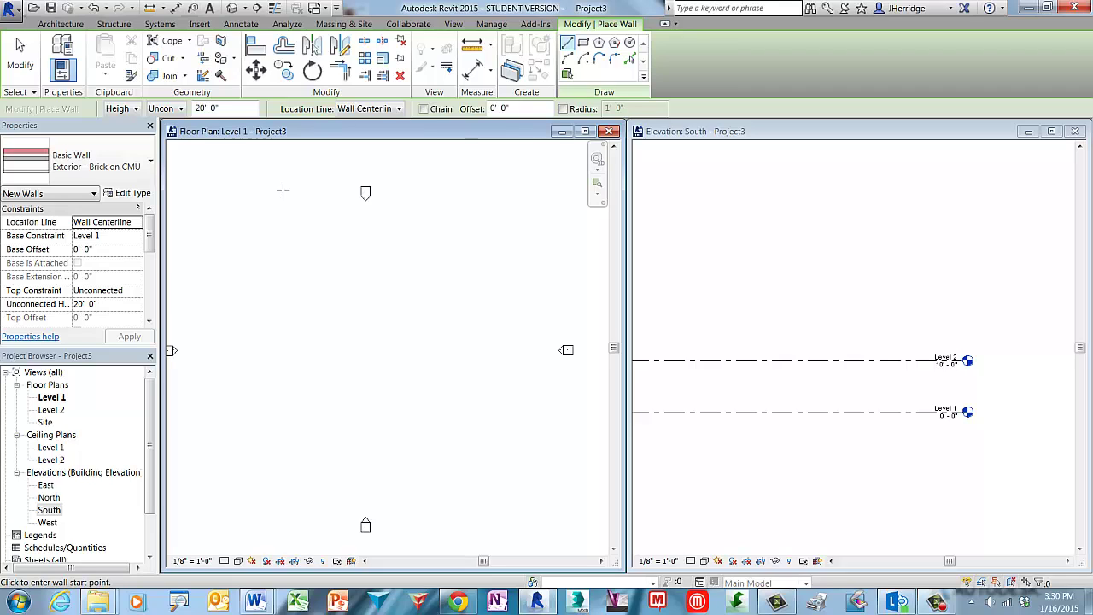
- Draw a horizontal wall about 24' long near the middle of the Level 1 plan, with Unconnected height 20' 0" and Wall Centerline location line
click(181, 109)
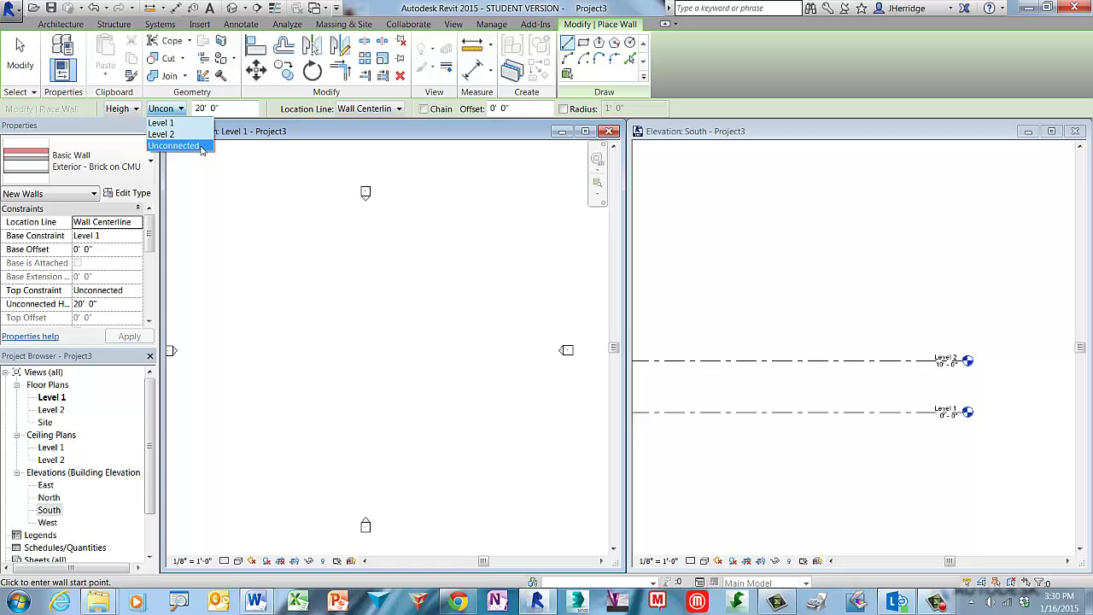
click(200, 146)
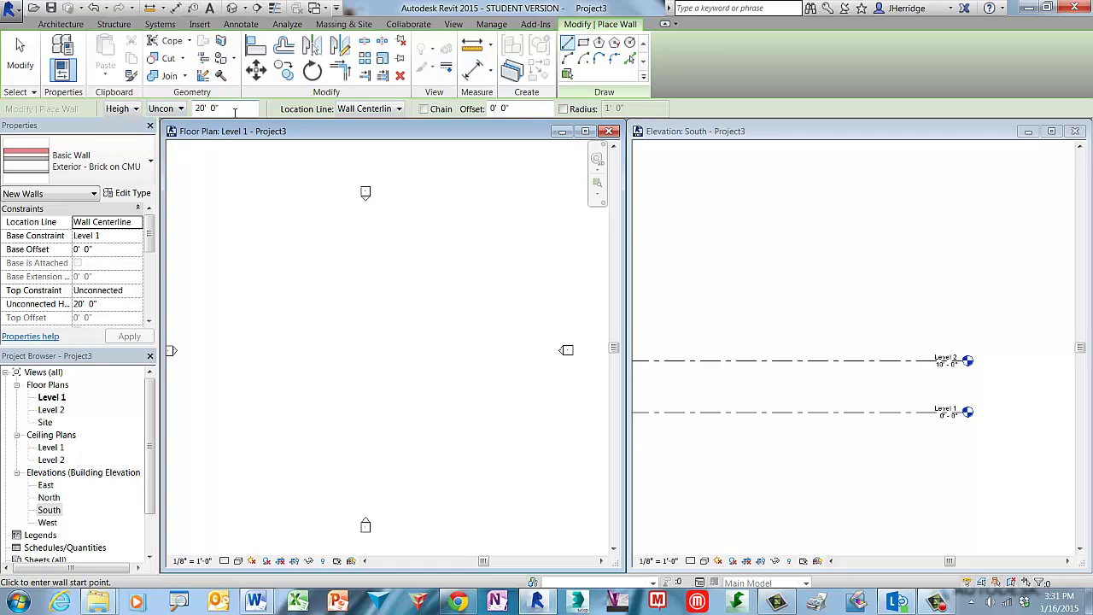
drag(235, 112, 195, 110)
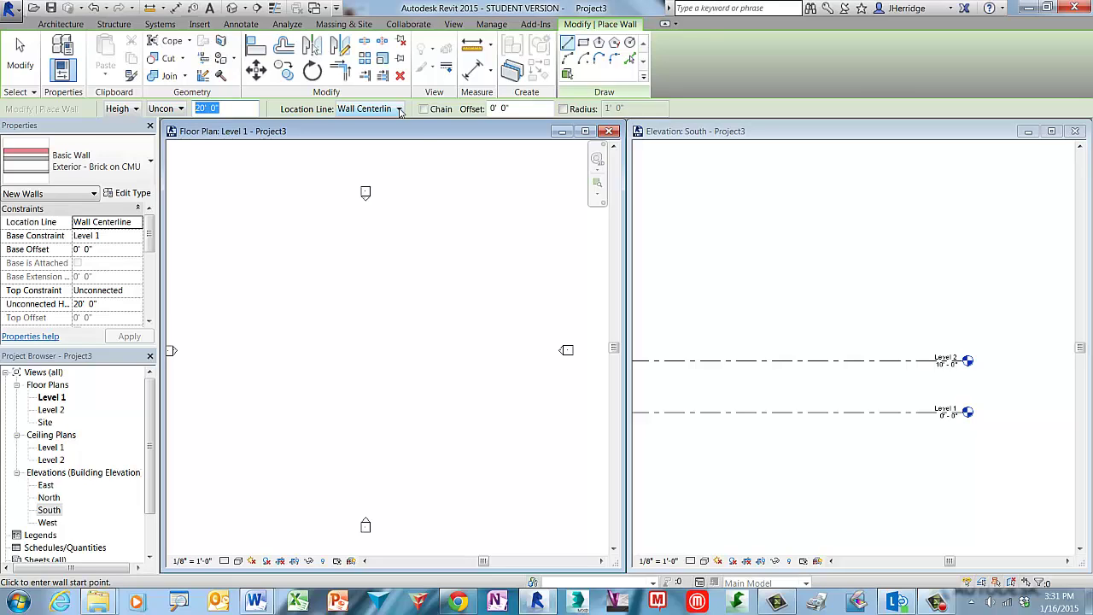
click(398, 109)
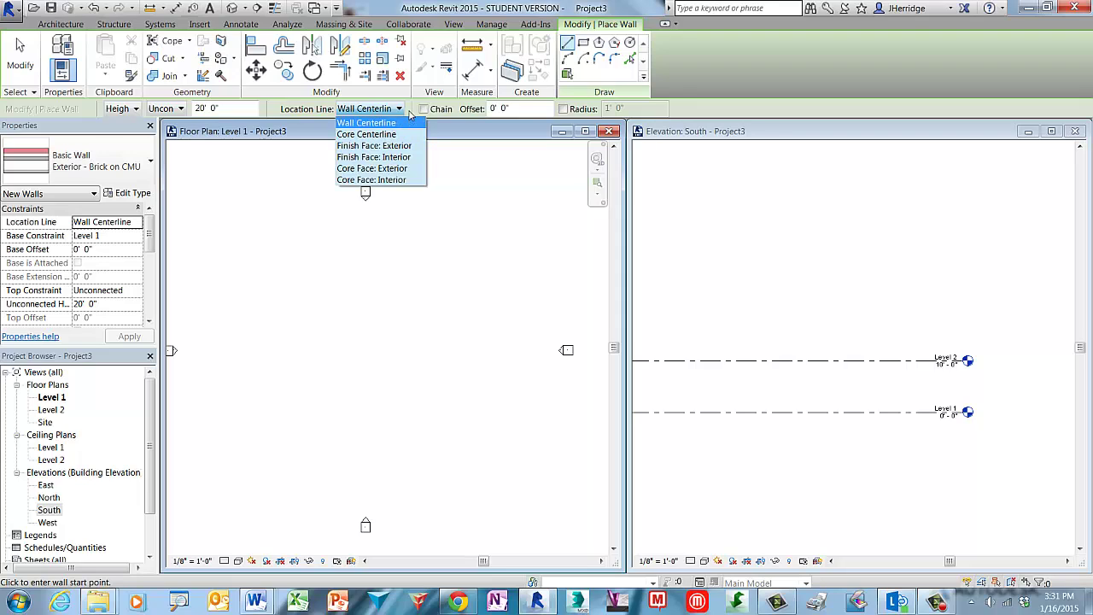
click(411, 111)
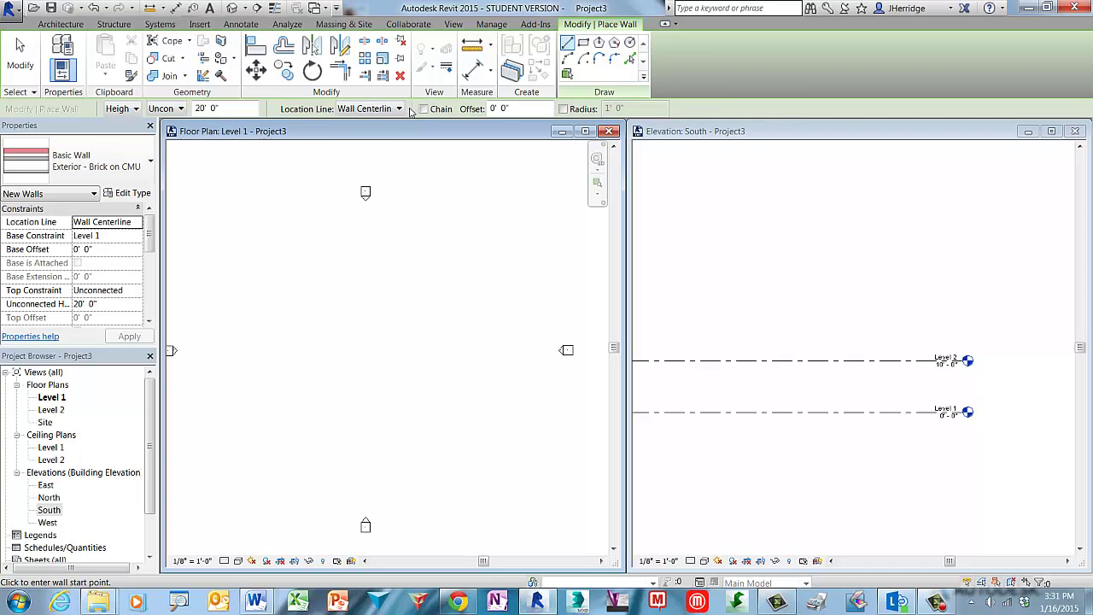
click(407, 354)
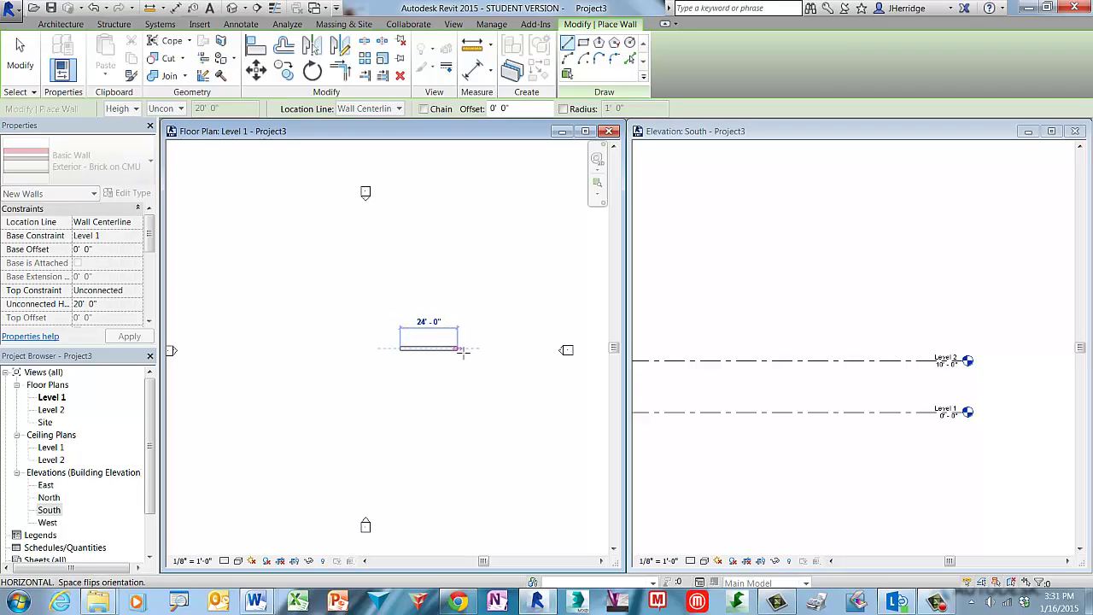
click(458, 348)
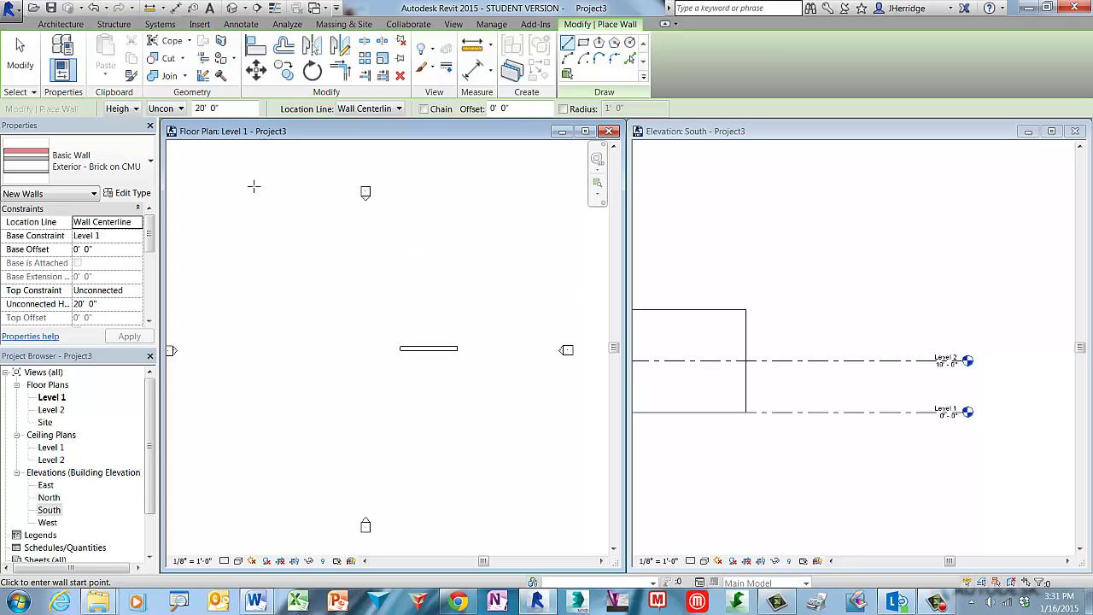
- Draw a second wall about 18' long, in line with and east of the first, with its height set to Level 2, and end the command
click(182, 111)
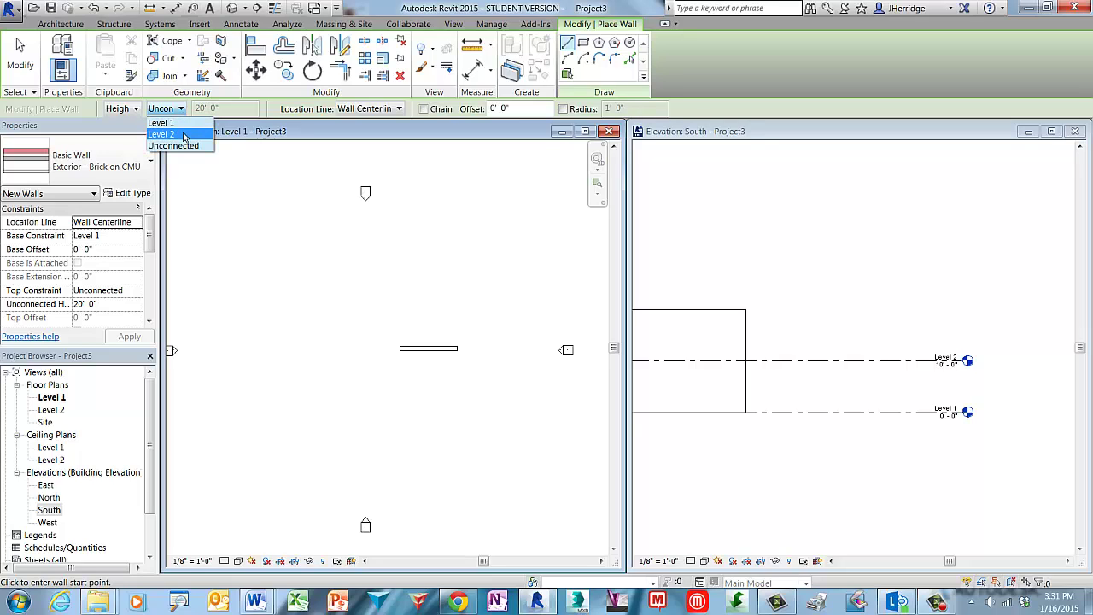
click(184, 134)
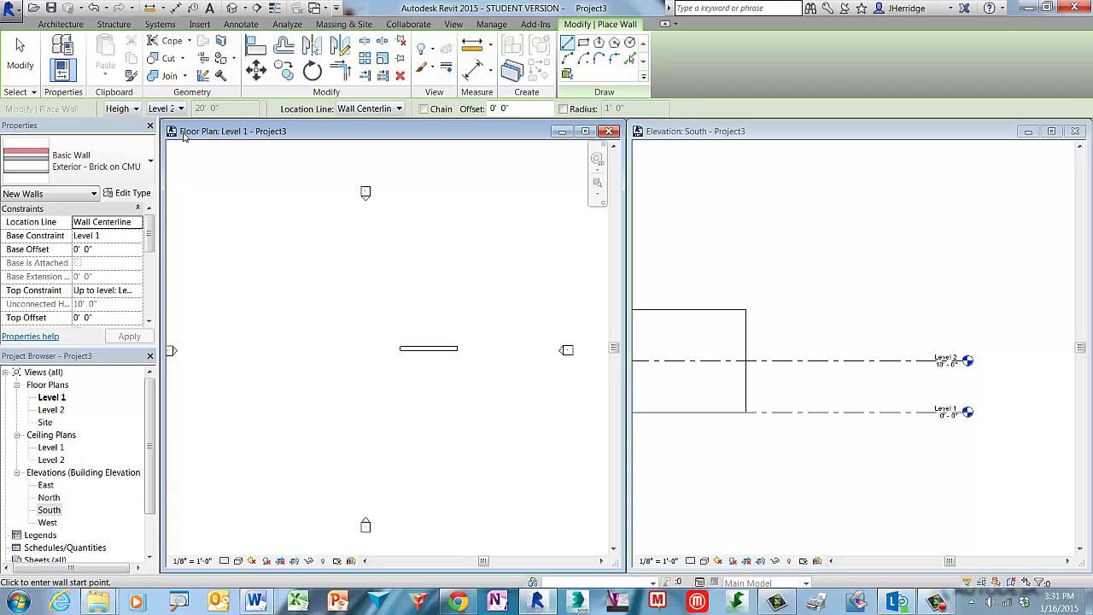
click(484, 349)
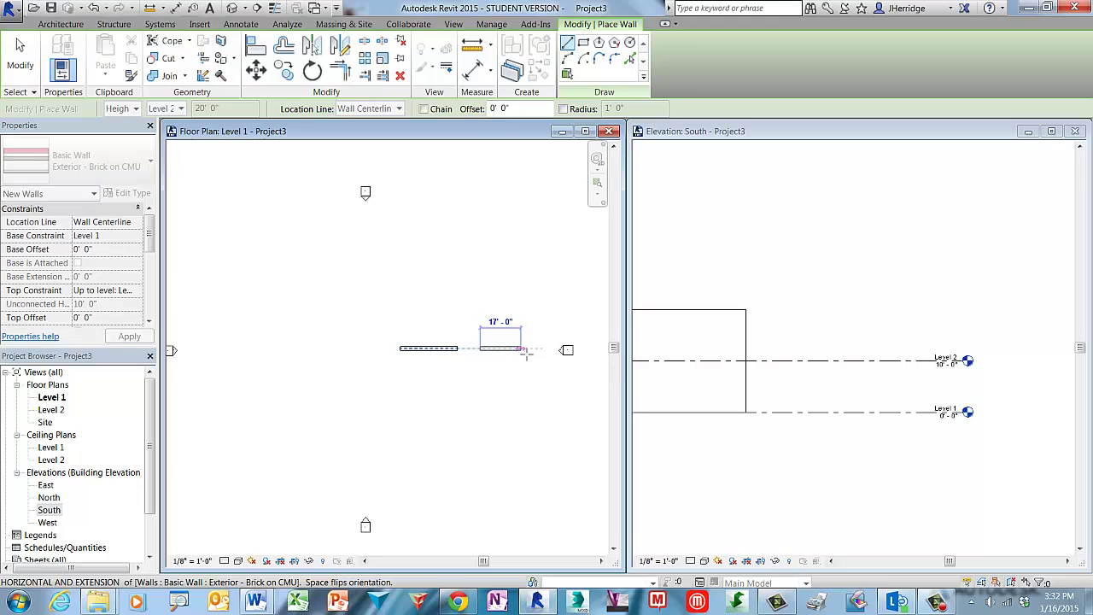
click(524, 350)
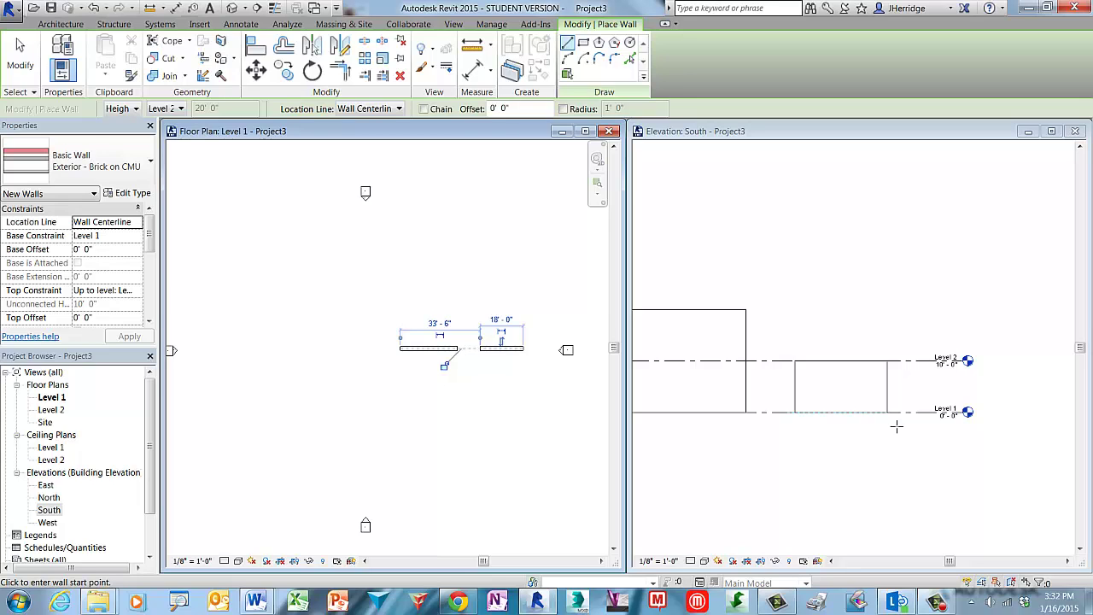
key(Escape)
key(Escape)
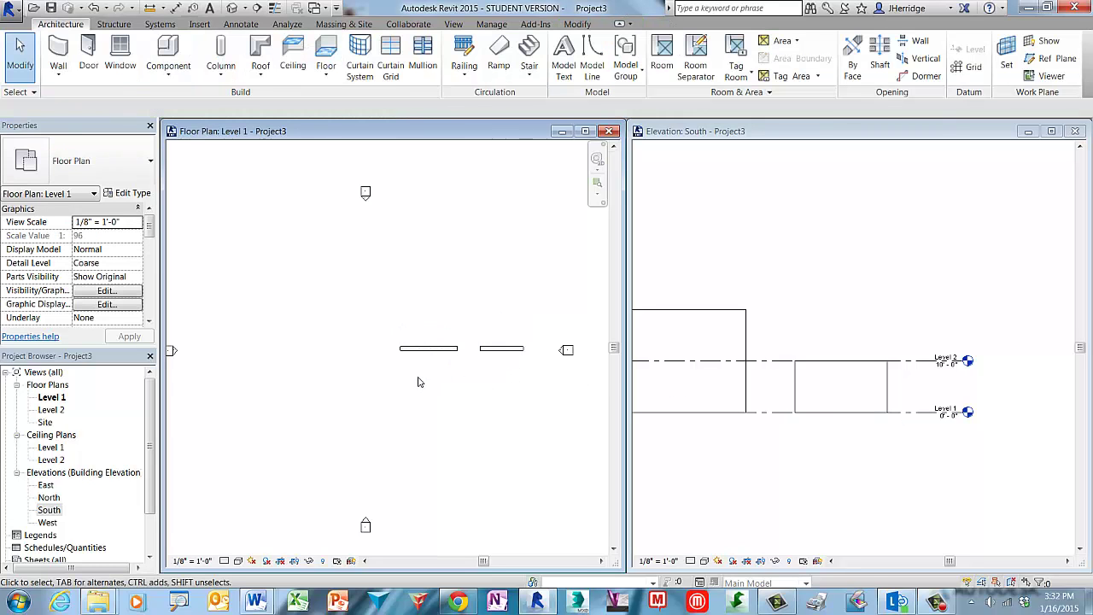
- Select the shorter wall in the floor plan to check its top constraint and its matching shape in the South elevation
scroll(450, 402, up, 2)
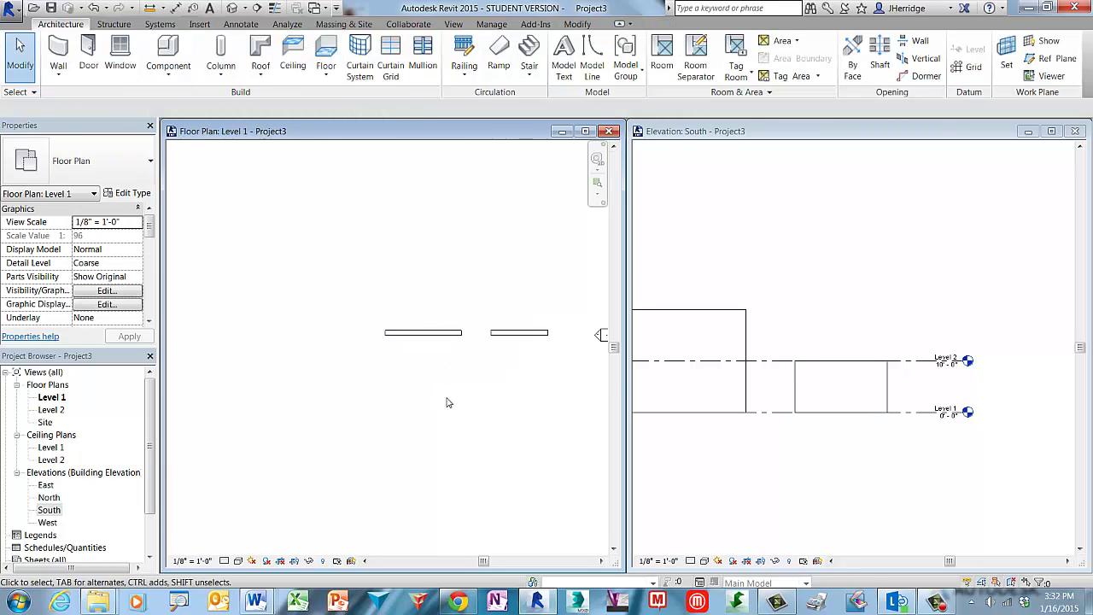
scroll(493, 381, up, 2)
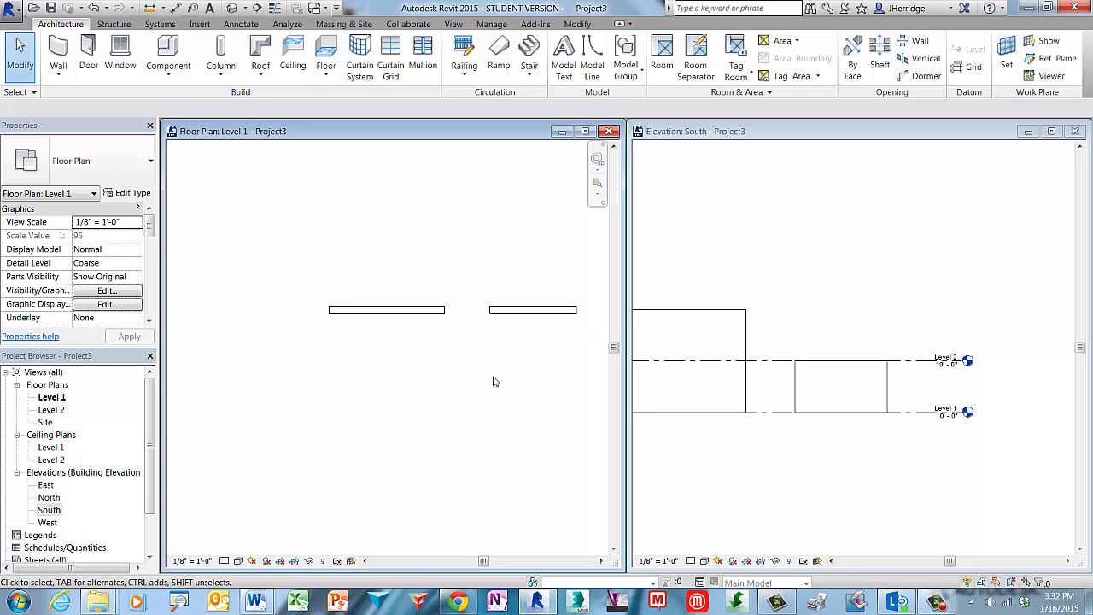
scroll(417, 379, up, 2)
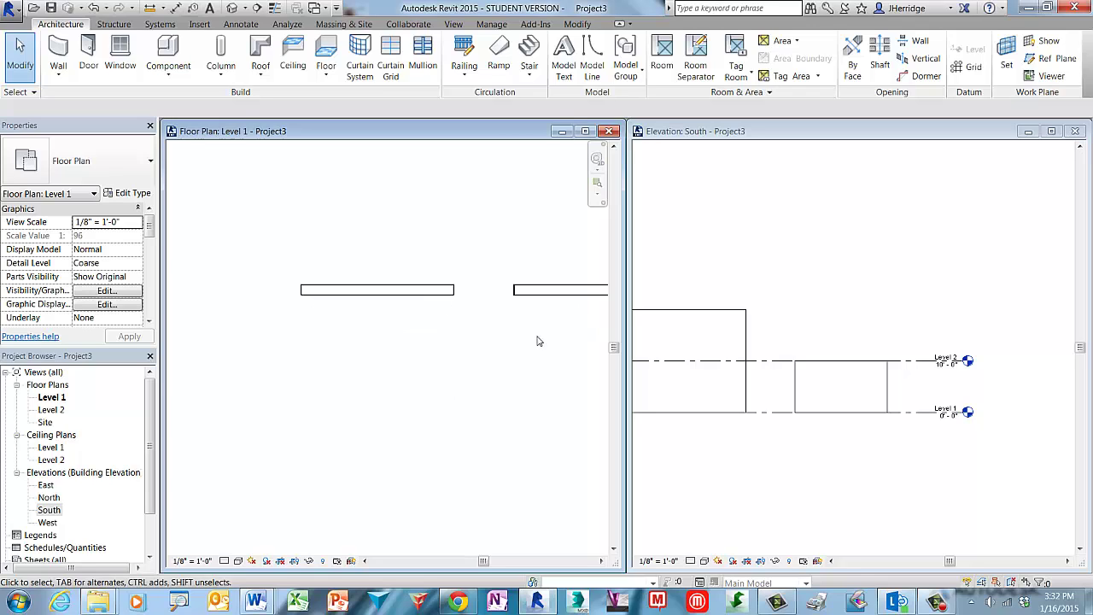
scroll(550, 339, up, 1)
middle_drag(550, 339, 467, 338)
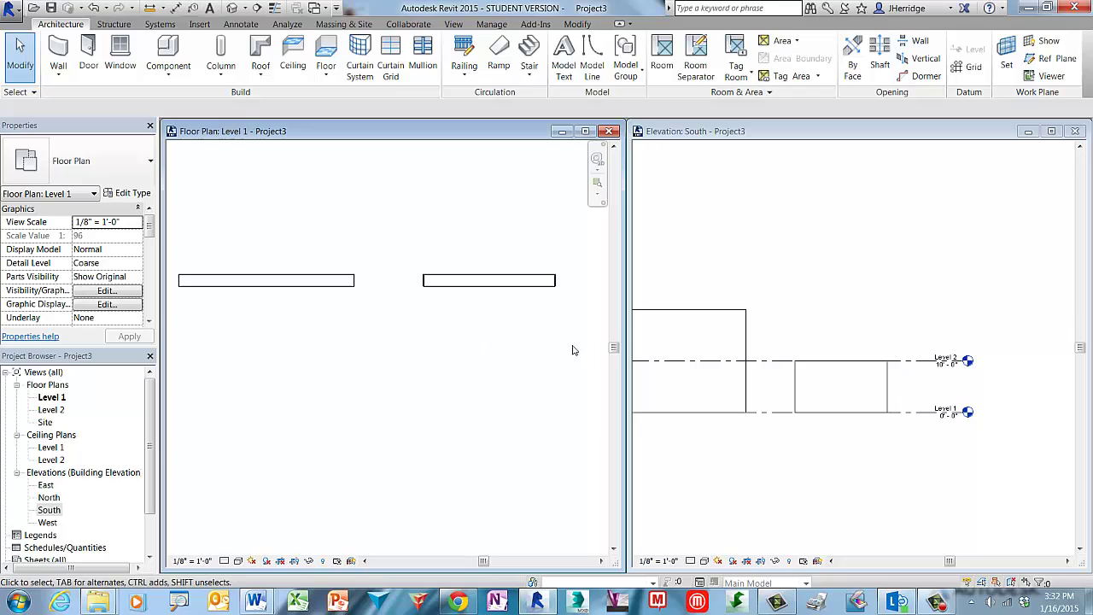
click(528, 293)
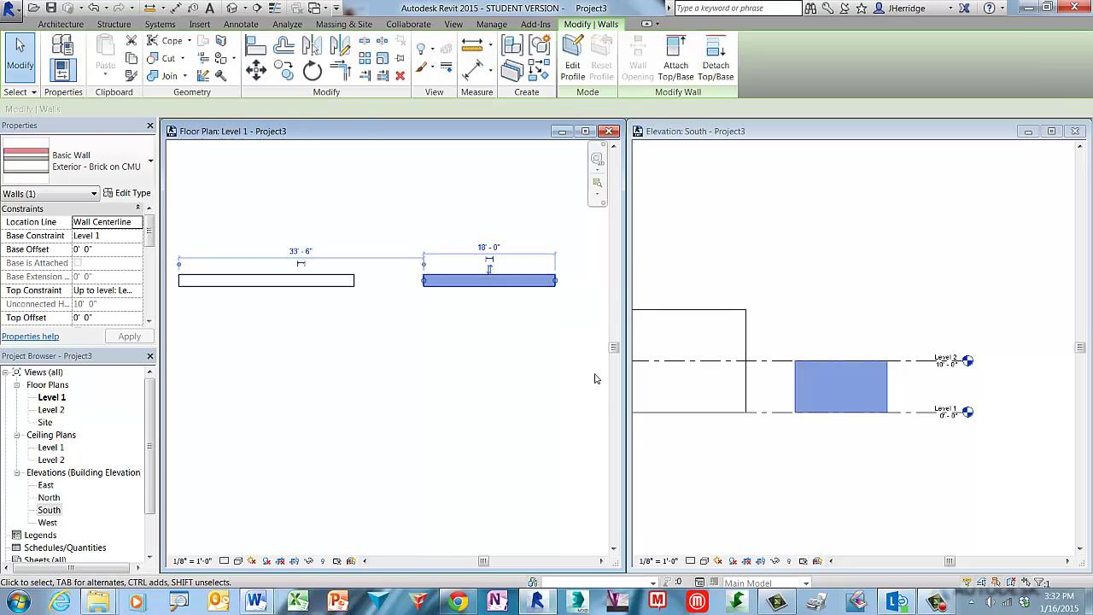
click(843, 432)
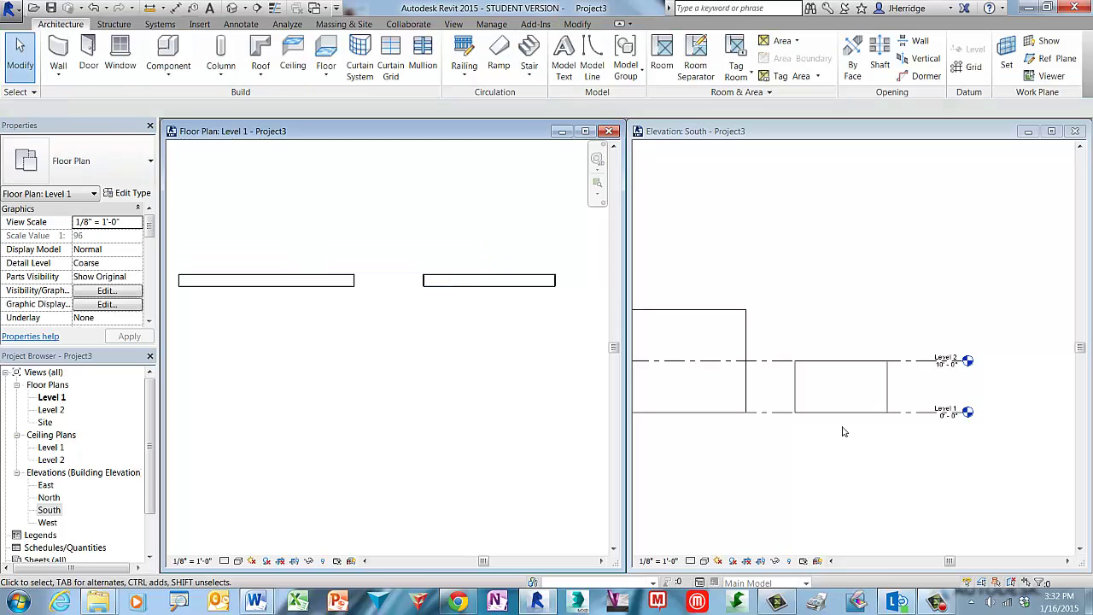
- Select each wall in turn in the South elevation to compare the unconnected height with the Level 2 top constraint
click(723, 303)
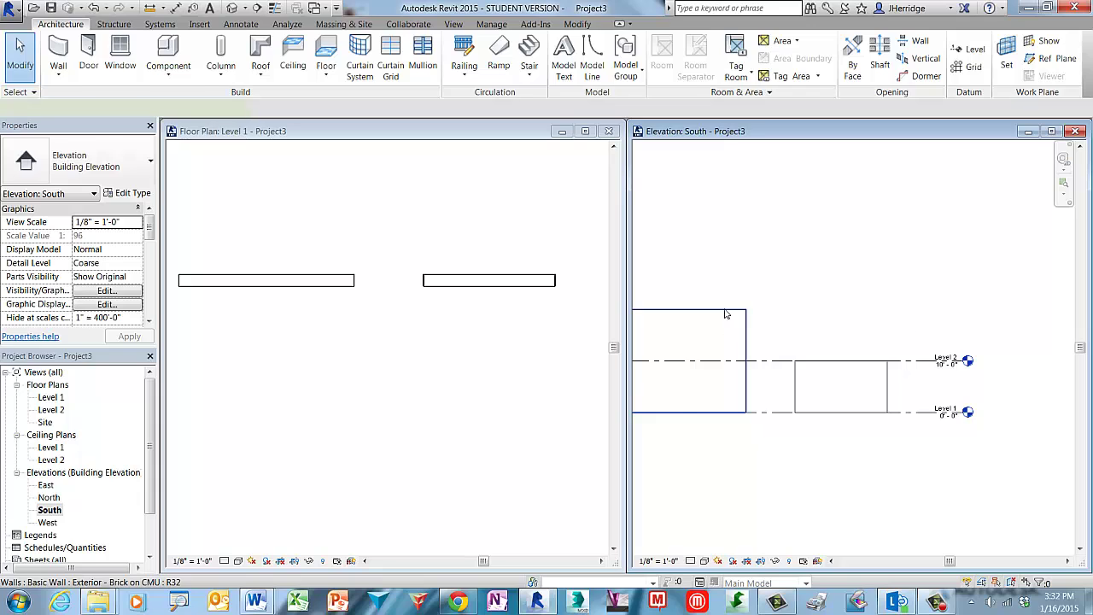
click(726, 314)
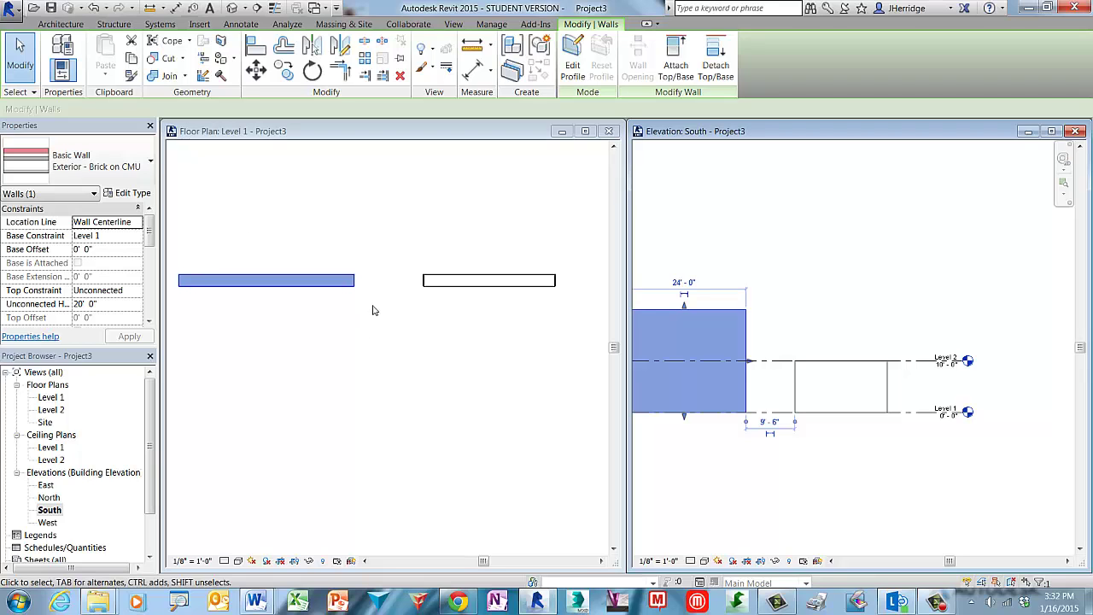
key(Escape)
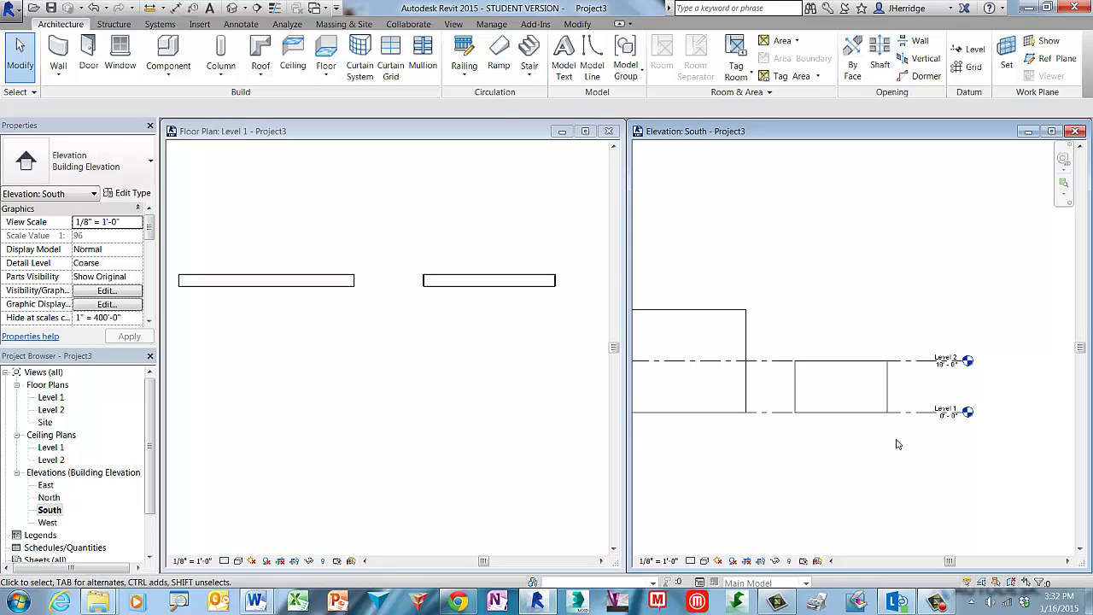
middle_drag(713, 461, 771, 452)
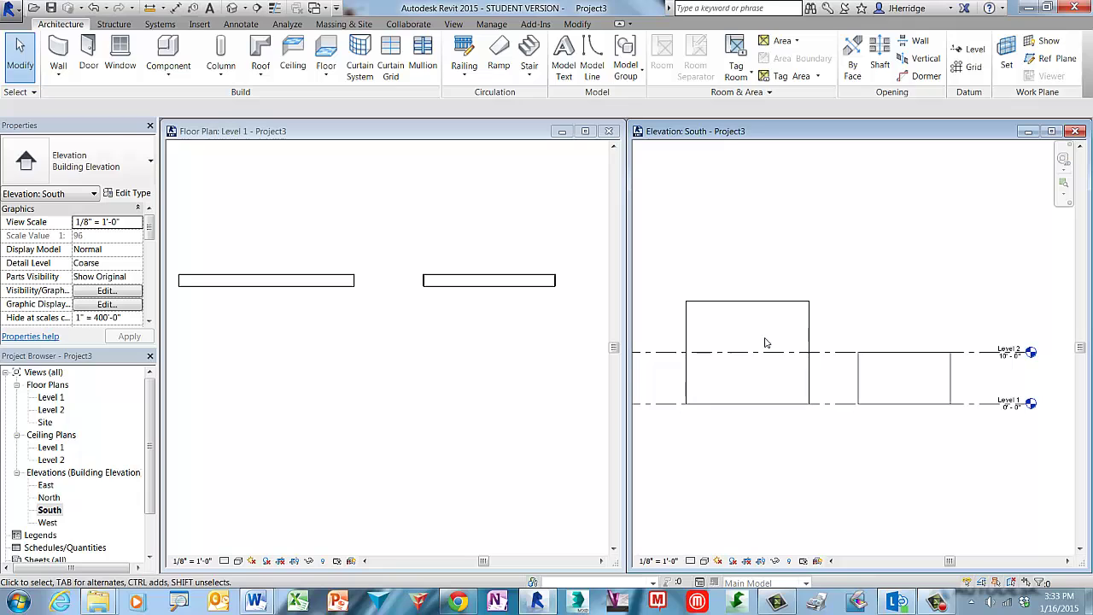
click(755, 308)
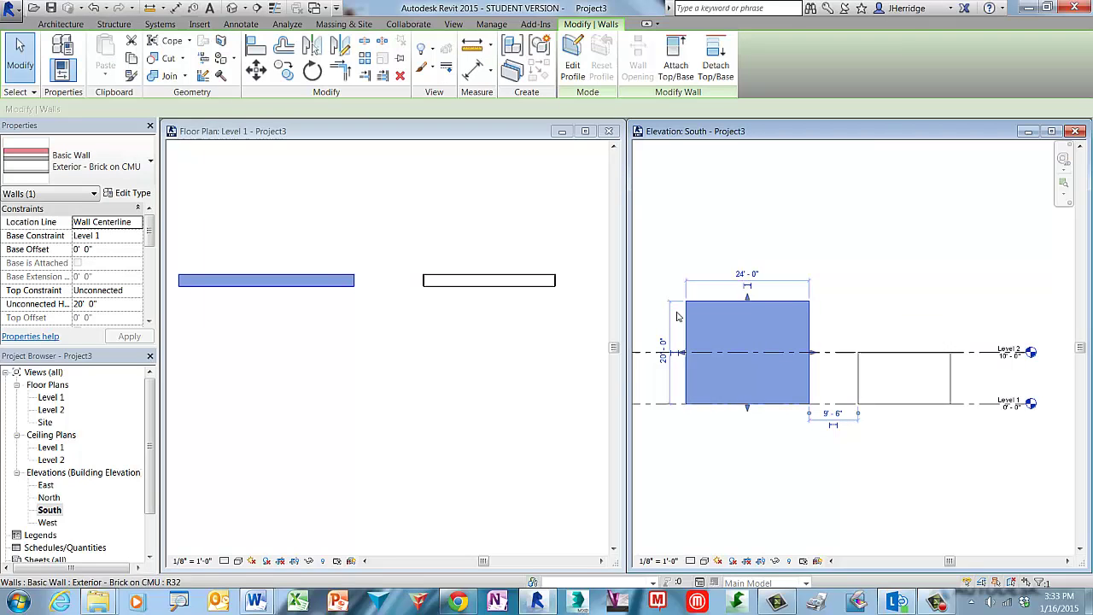
click(651, 368)
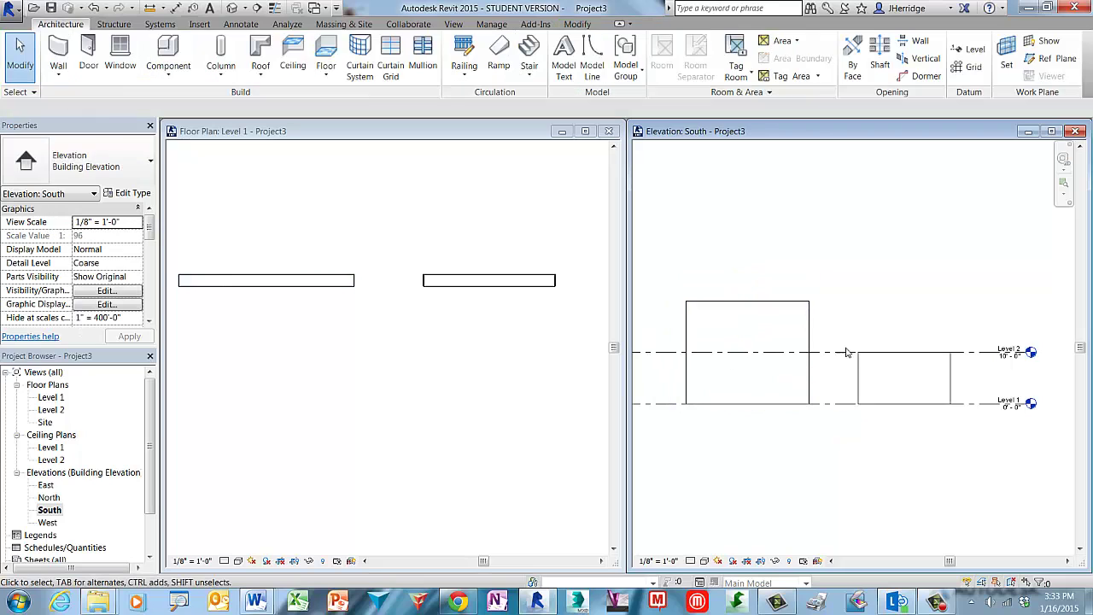
click(858, 372)
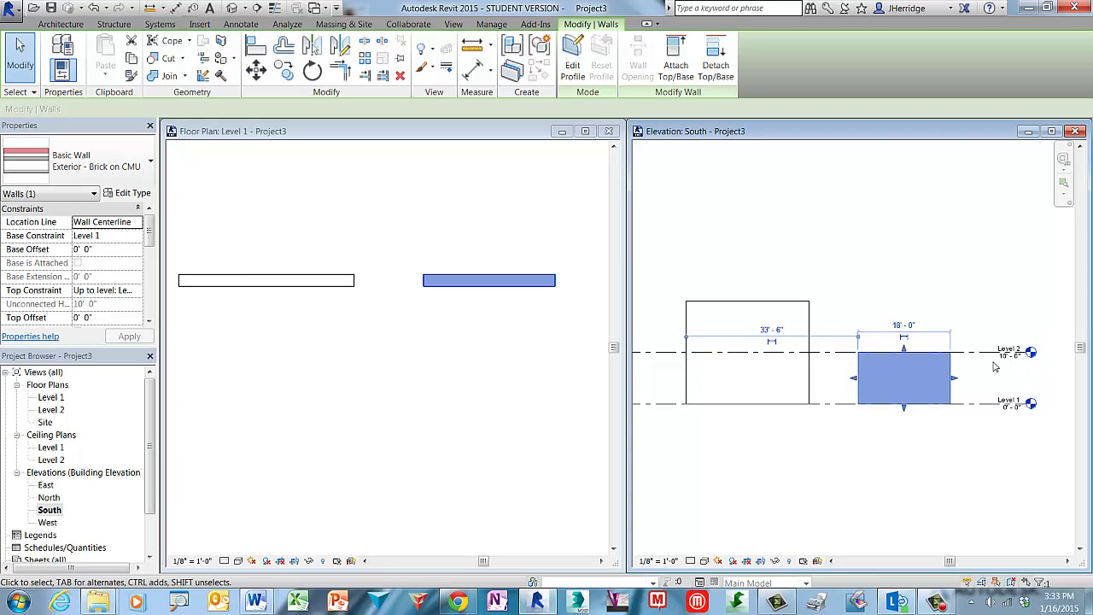
click(994, 366)
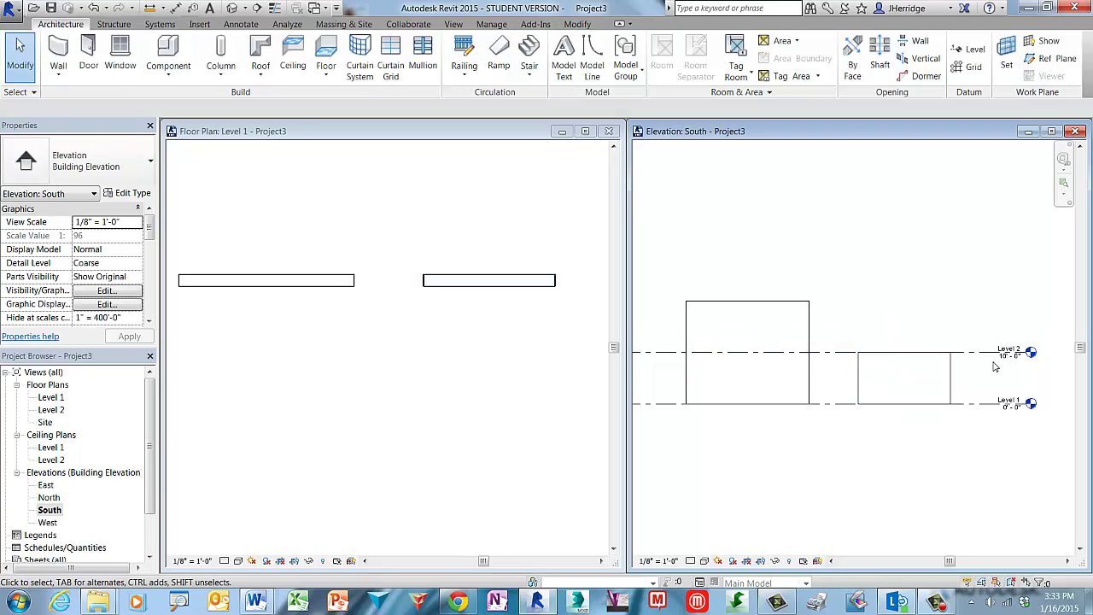
- Raise the Level 1 line to elevation 5' 0" in the South elevation and inspect the taller wall's height
click(985, 408)
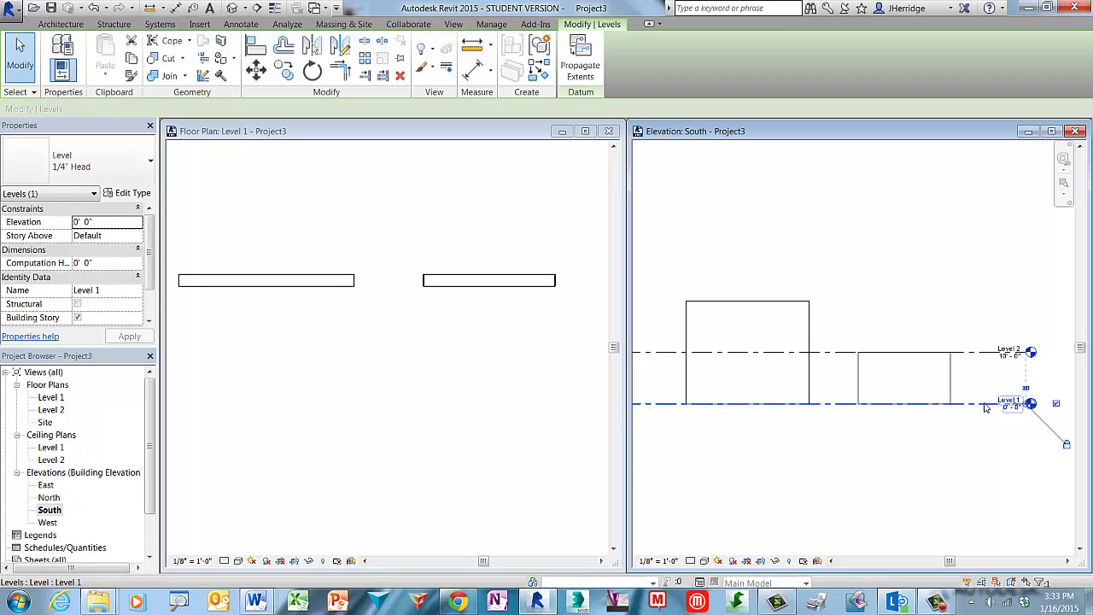
drag(985, 408, 987, 384)
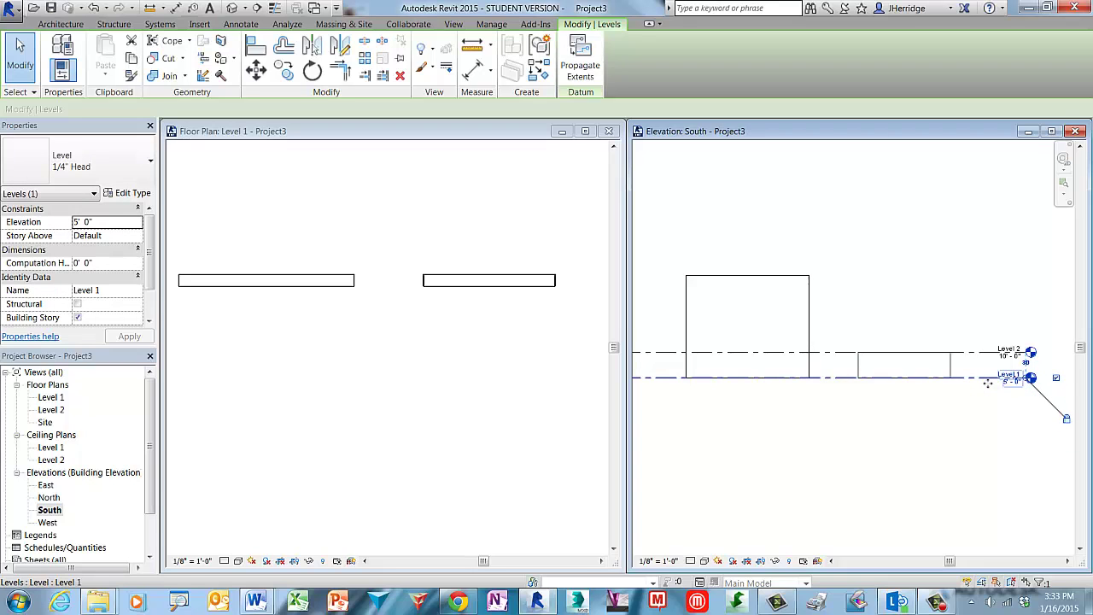
click(869, 392)
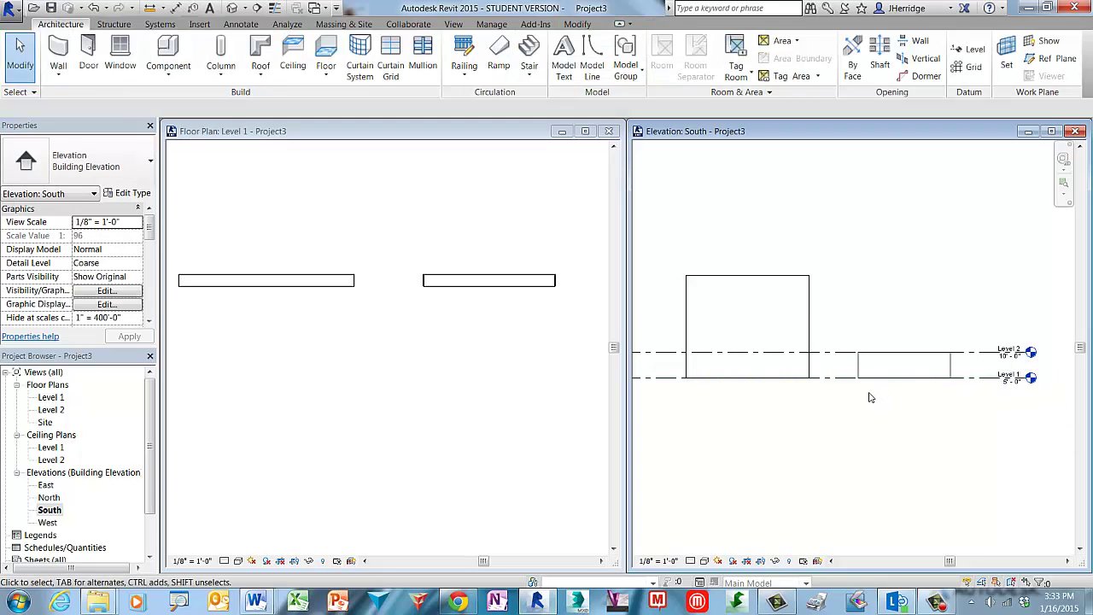
click(766, 280)
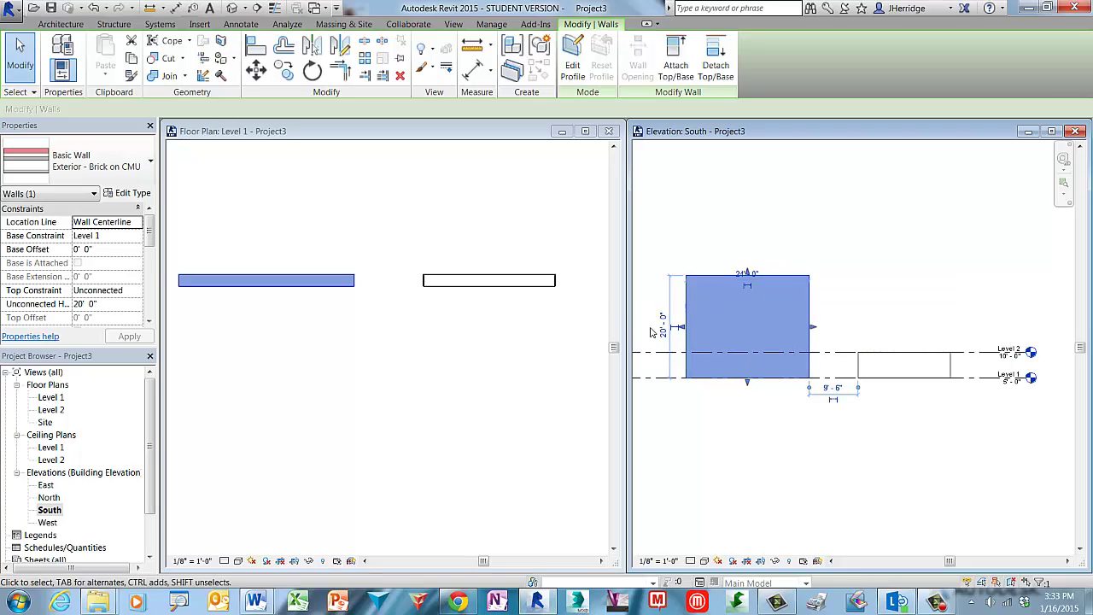
key(Escape)
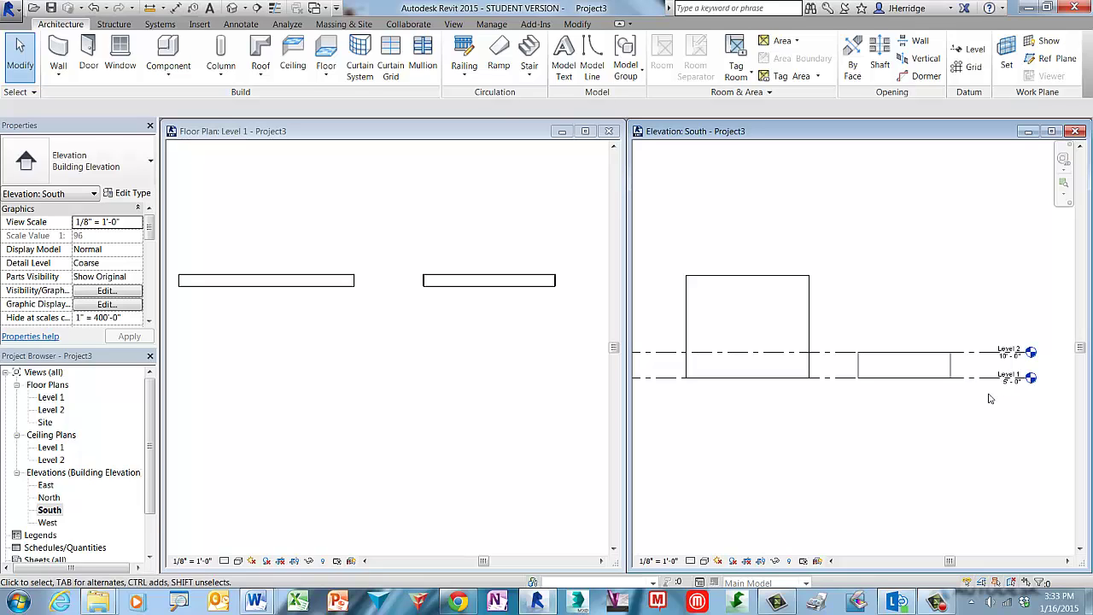
- Move the Level 1 line back down to elevation 0' 0" and reactivate the Level 1 floor plan
click(551, 344)
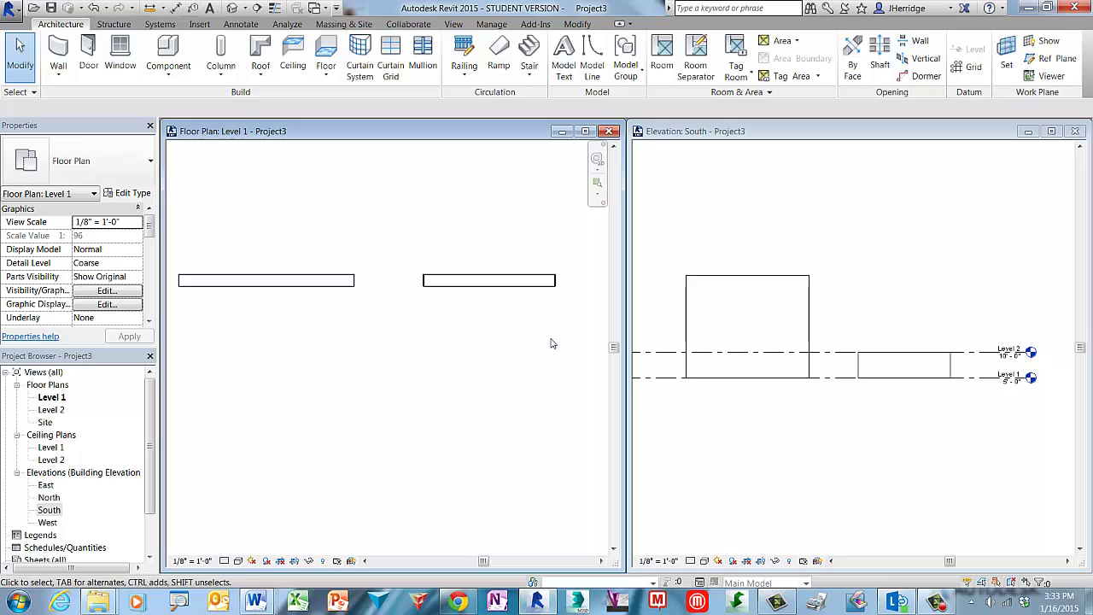
click(991, 383)
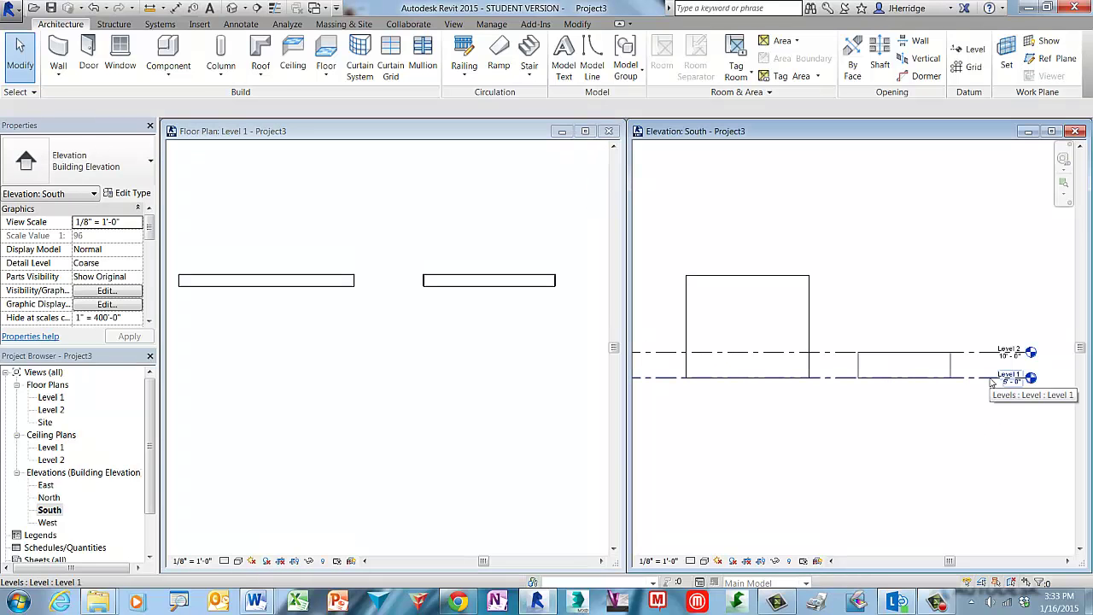
drag(992, 384, 995, 408)
click(974, 427)
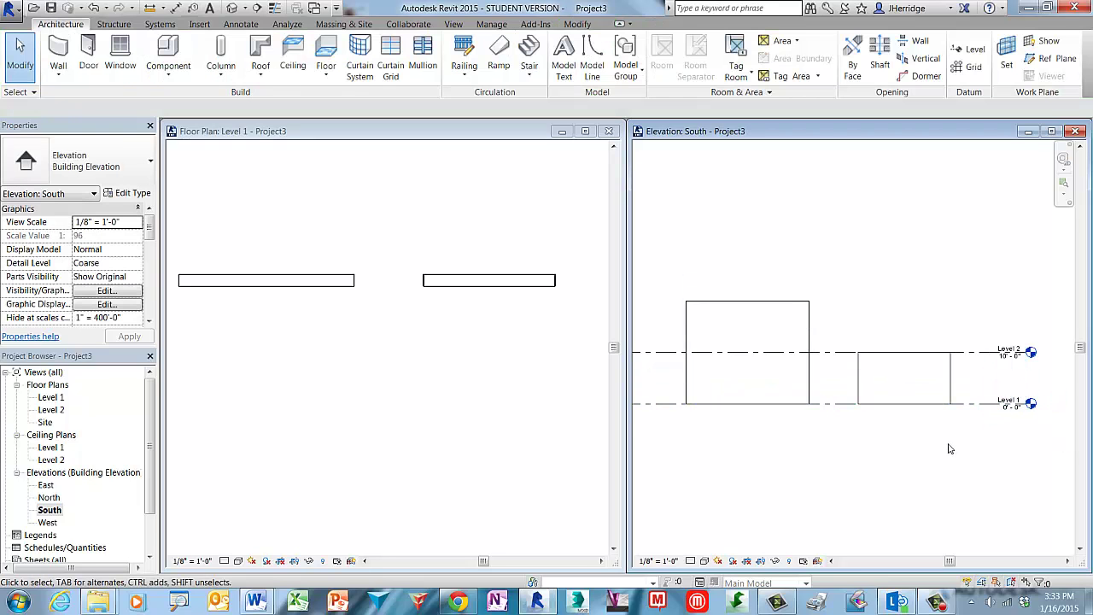
click(455, 340)
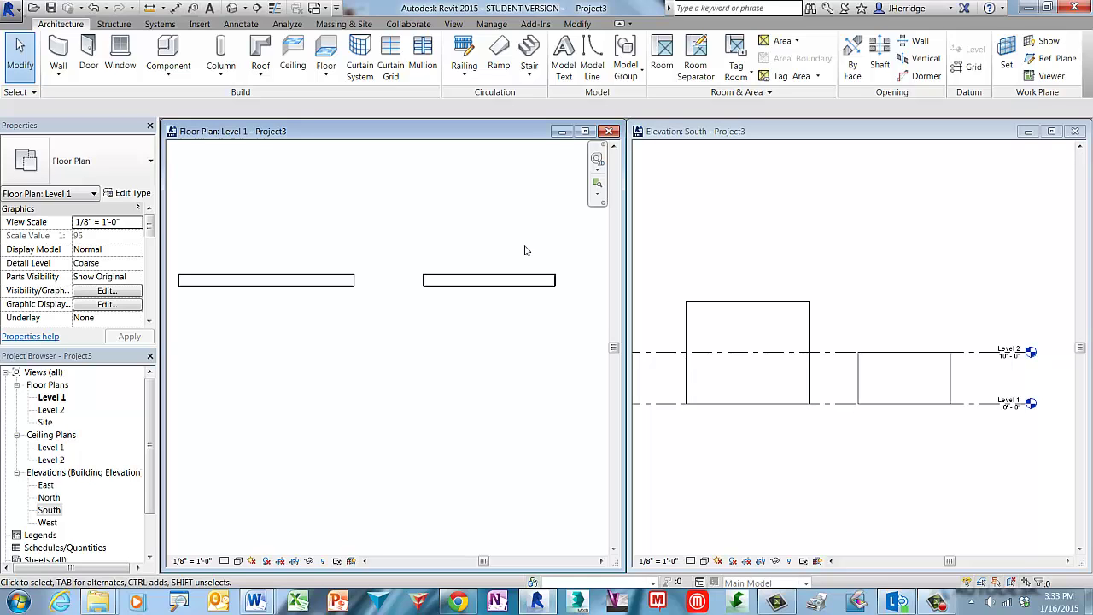
- Set the detail level of the Level 1 floor plan to Medium and inspect the layers at the longer wall's end
click(241, 293)
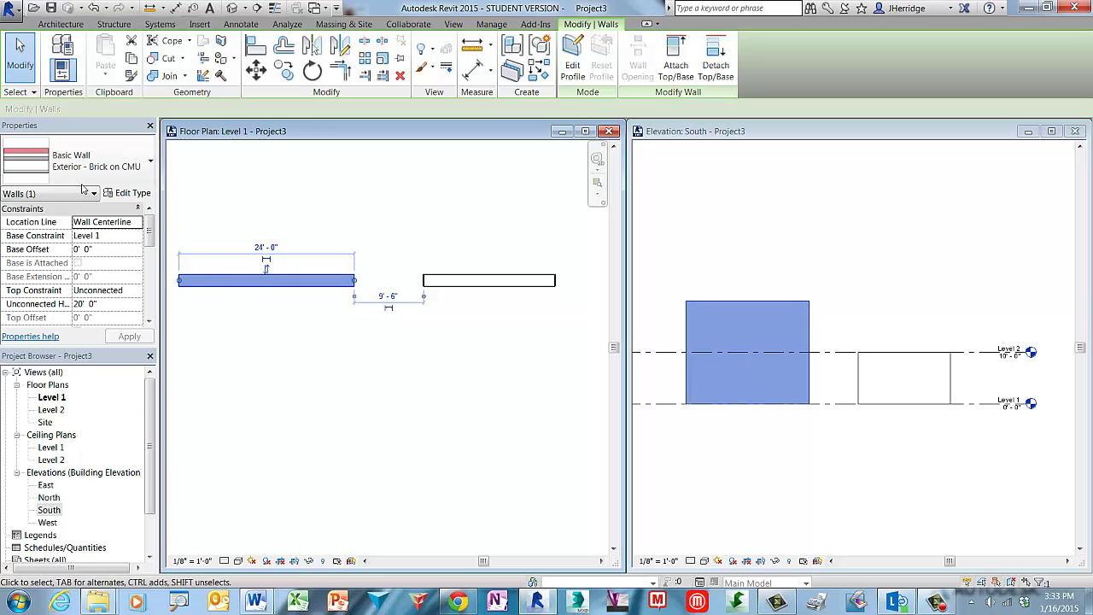
scroll(371, 289, up, 3)
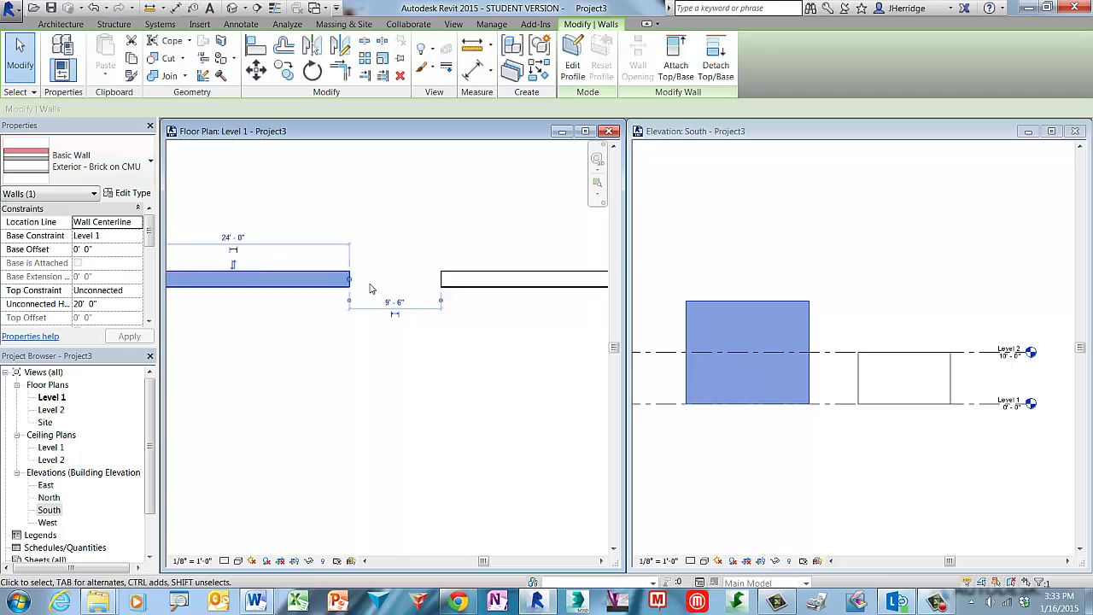
scroll(371, 289, up, 2)
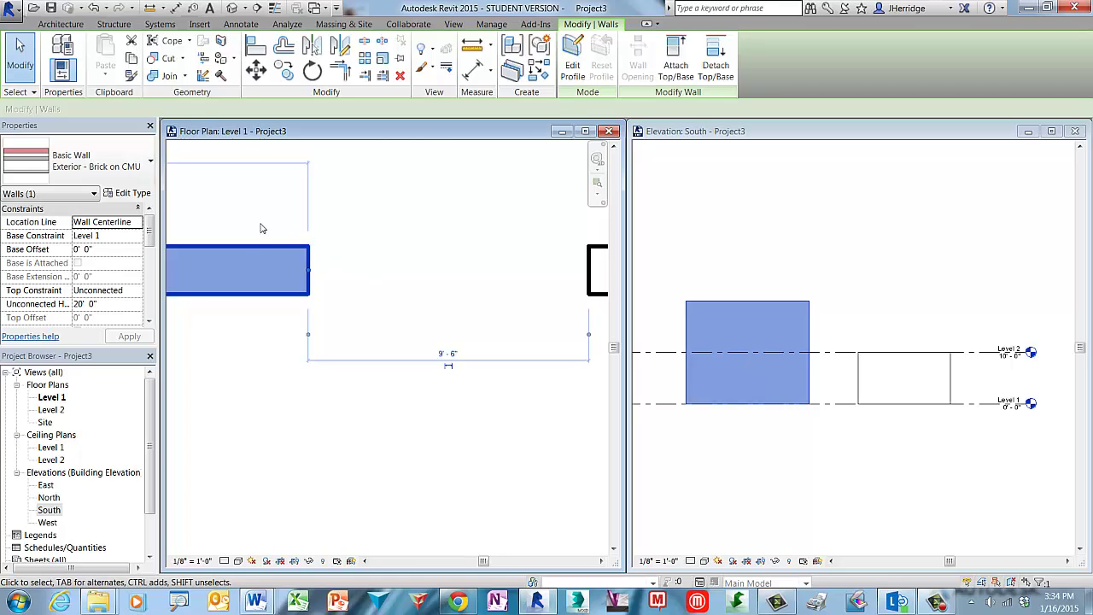
click(225, 561)
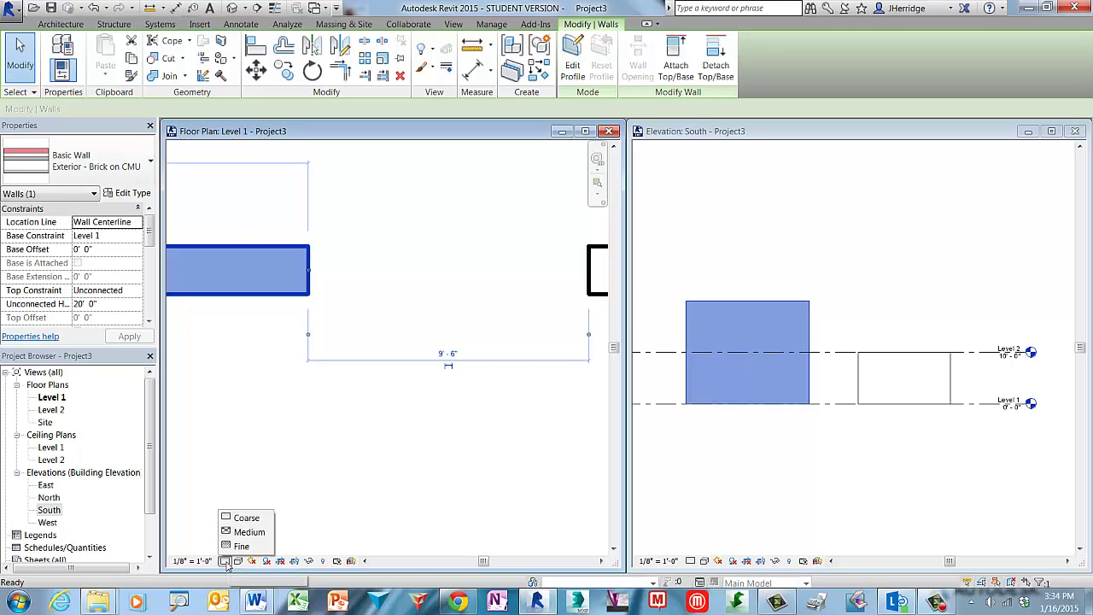
click(268, 535)
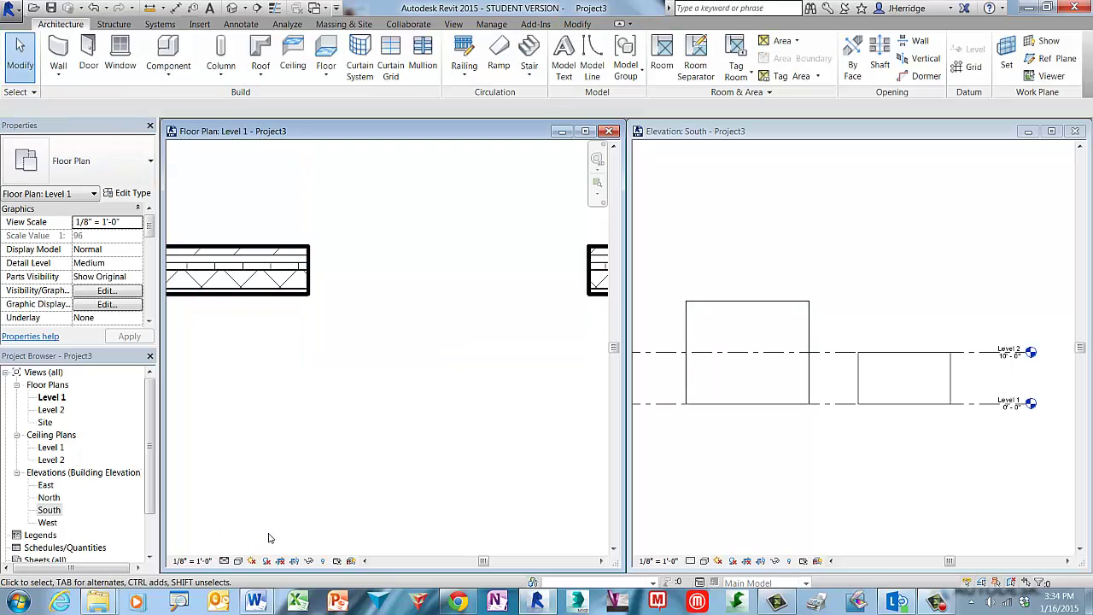
middle_drag(243, 334, 385, 377)
scroll(525, 325, up, 1)
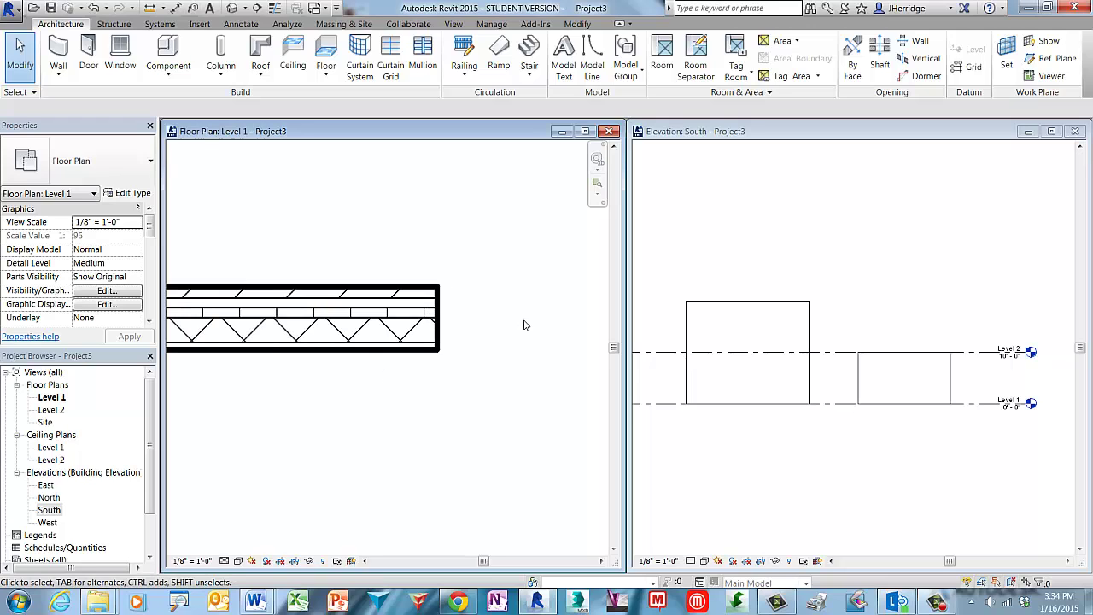
- Change the visual style of the Level 1 floor plan to Shaded
click(239, 561)
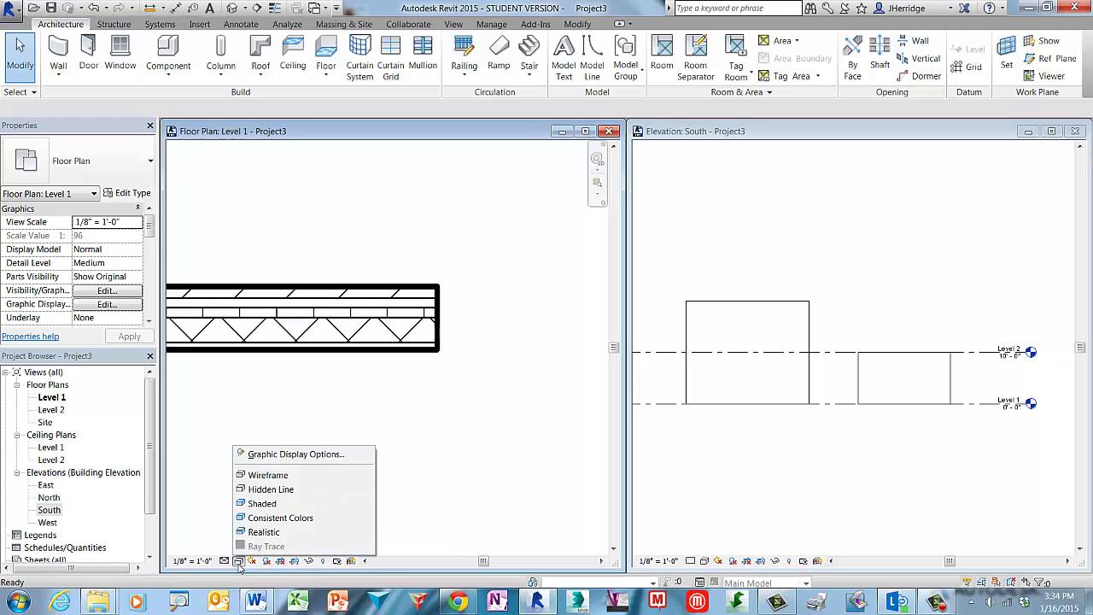
click(282, 505)
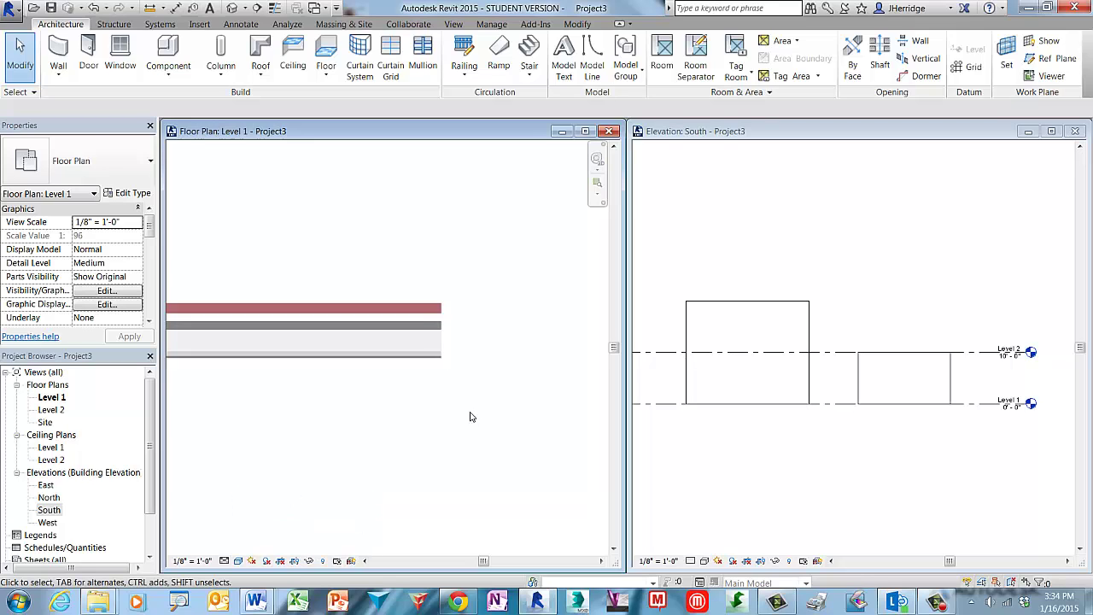
middle_drag(476, 410, 383, 365)
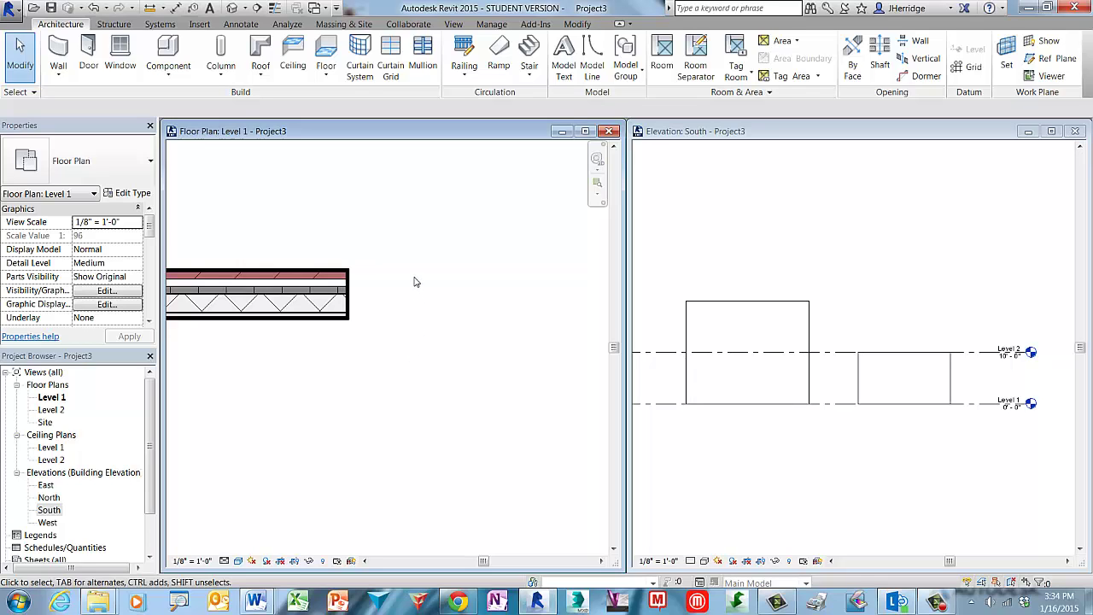
- Draw a horizontal Thin Lines detail line below the gap between the two walls in the Level 1 floor plan
click(242, 24)
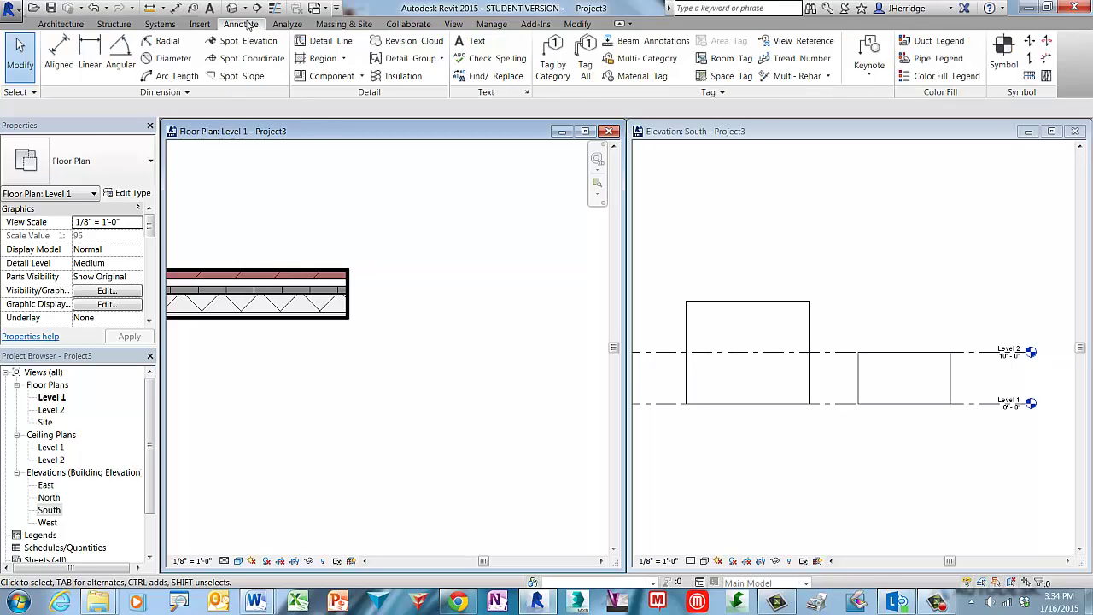
click(342, 44)
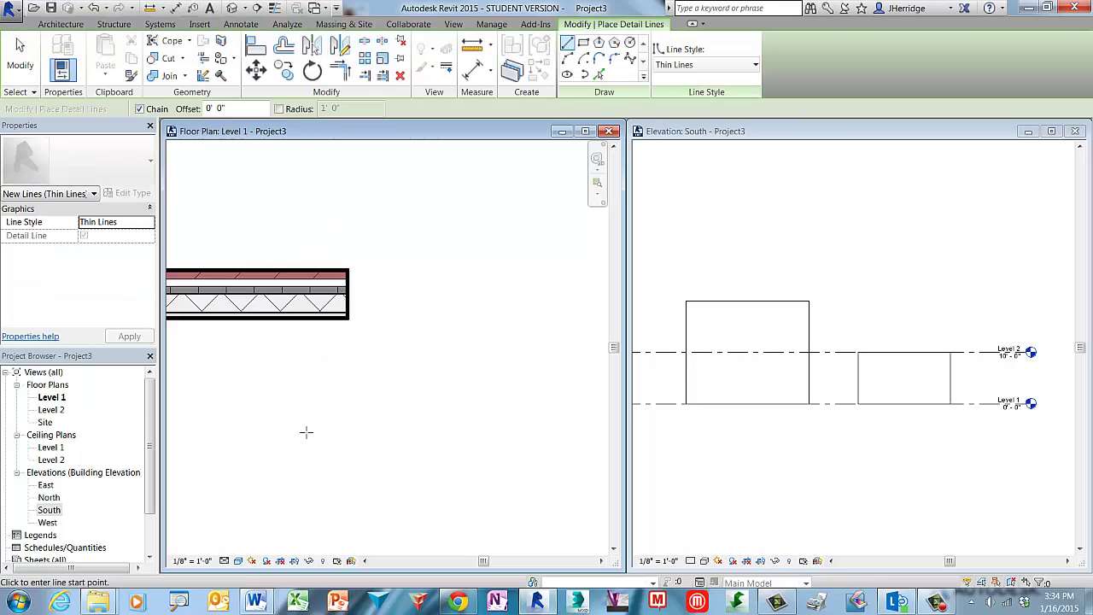
click(247, 455)
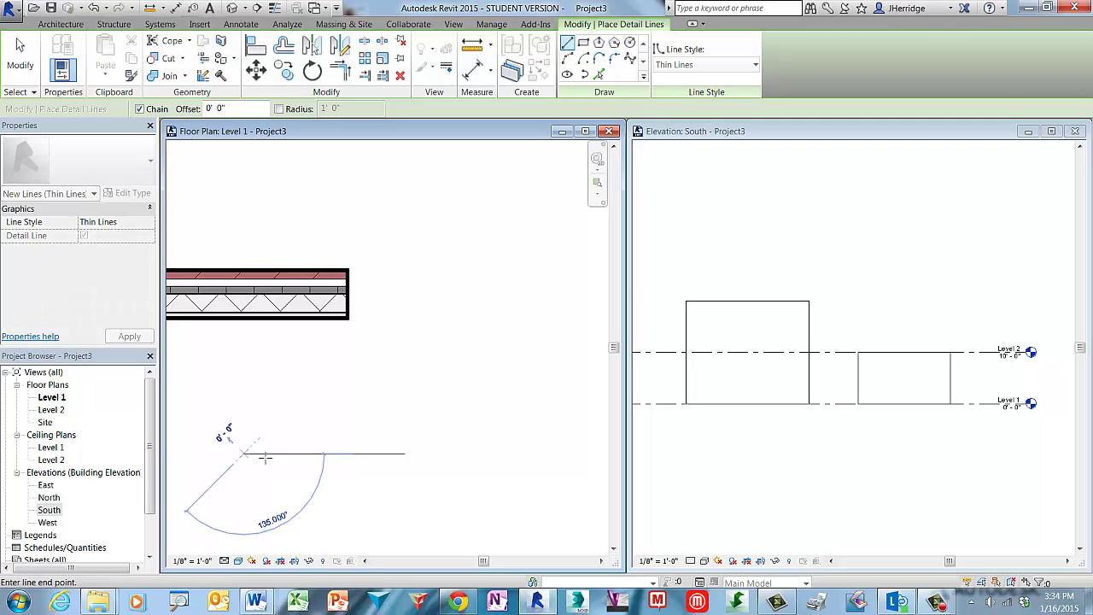
scroll(463, 454, down, 2)
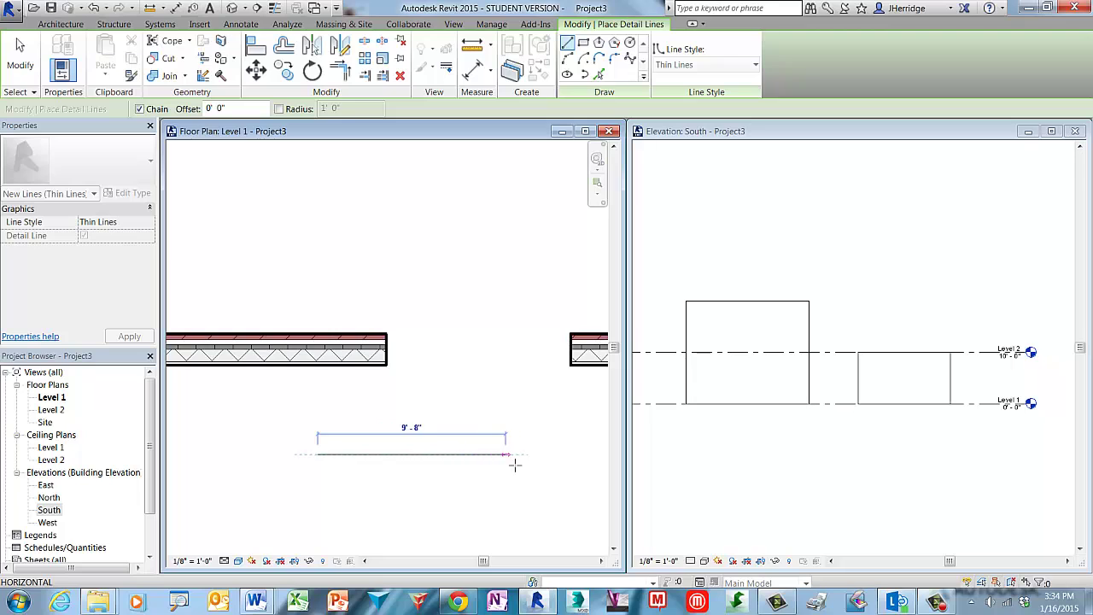
click(547, 455)
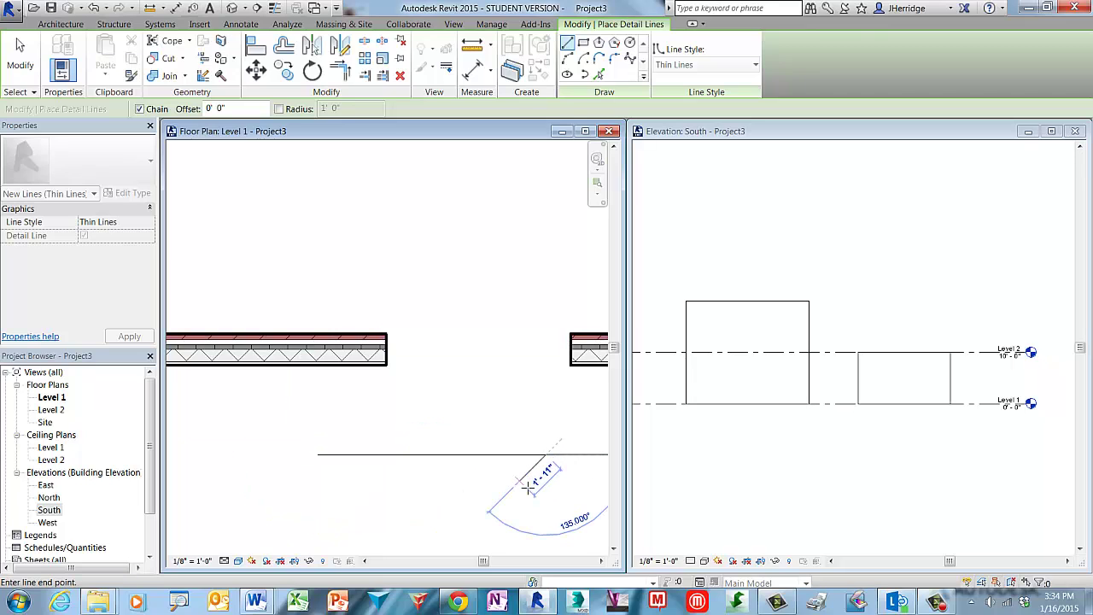
key(Escape)
key(Escape)
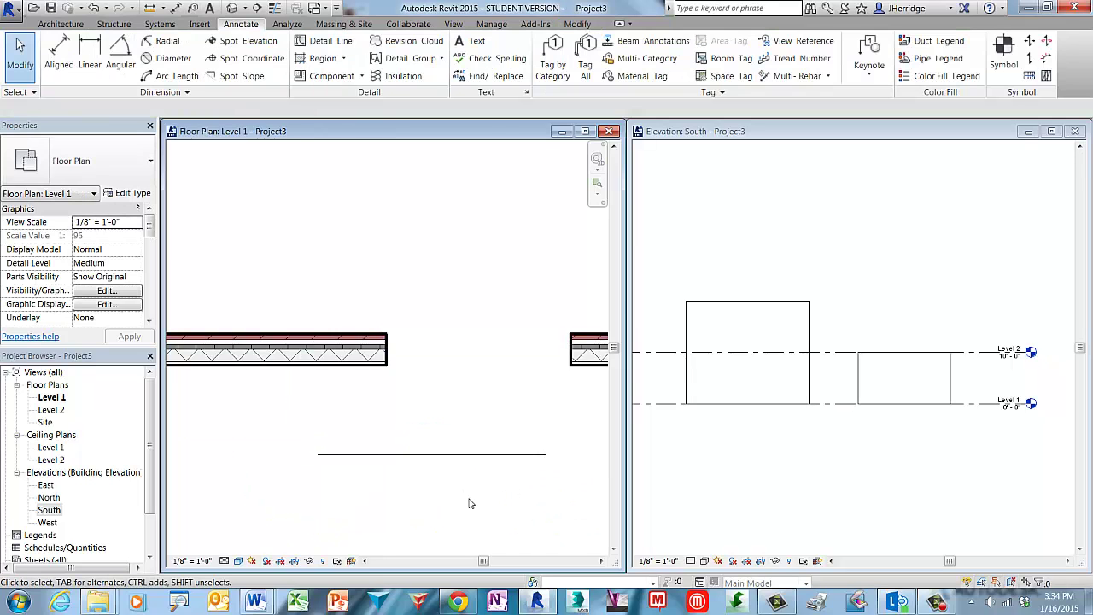
- Draw an Exterior - Brick on CMU wall about 5' 8" long from left to right along the detail line, with location line Core Centerline
scroll(471, 493, up, 2)
scroll(465, 491, up, 1)
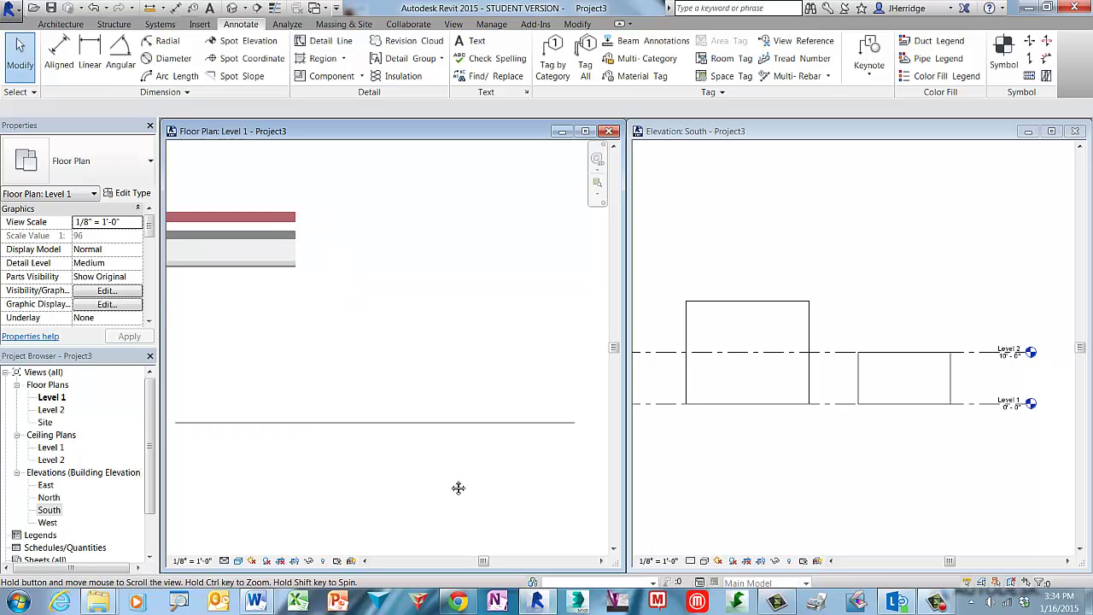
middle_drag(456, 487, 351, 464)
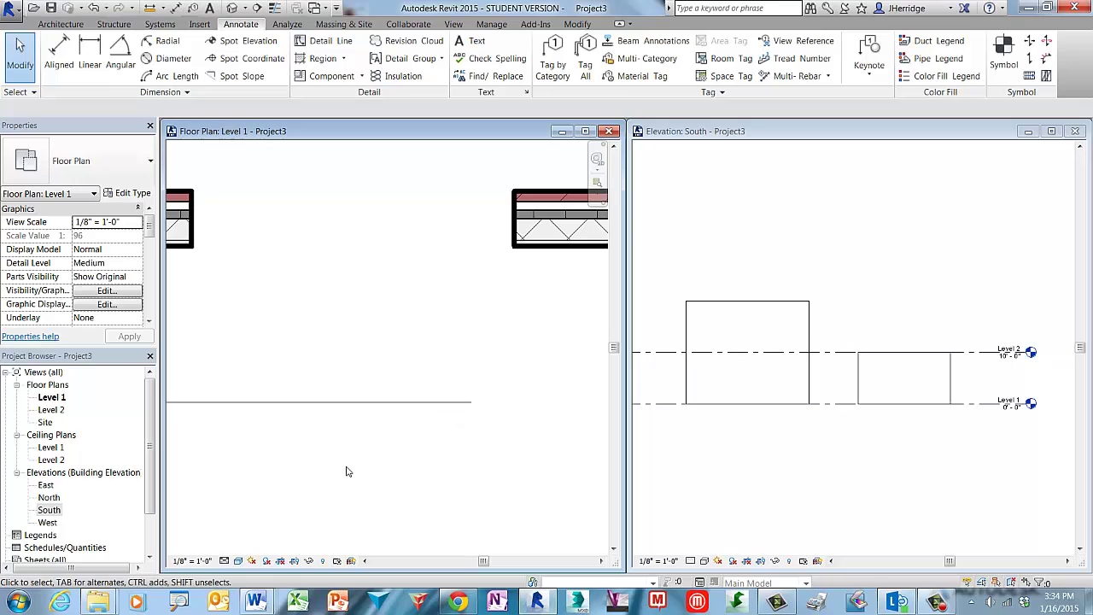
click(76, 27)
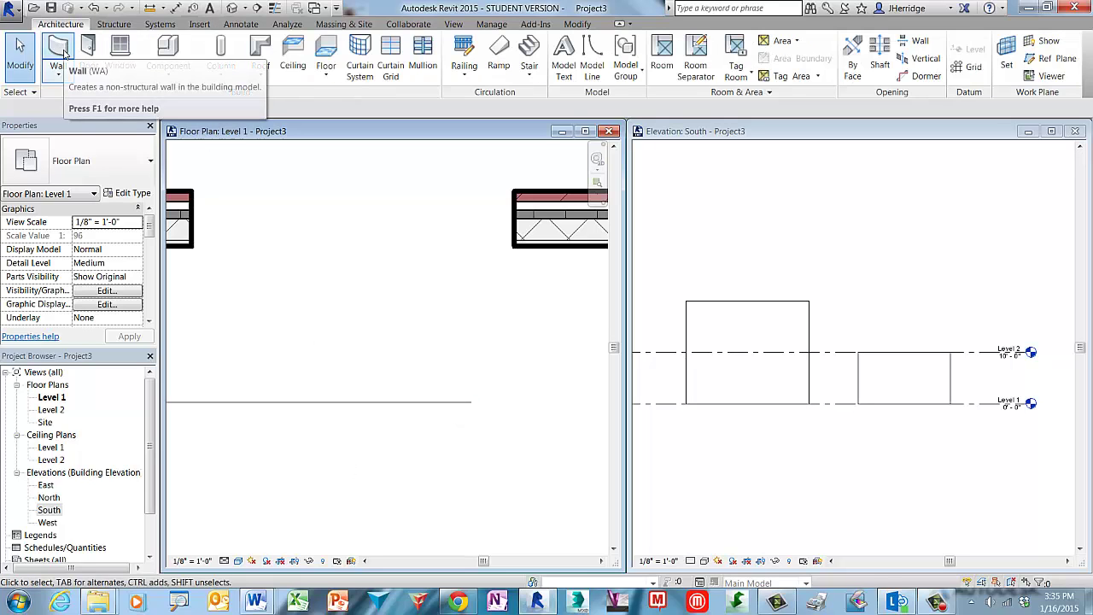
click(66, 54)
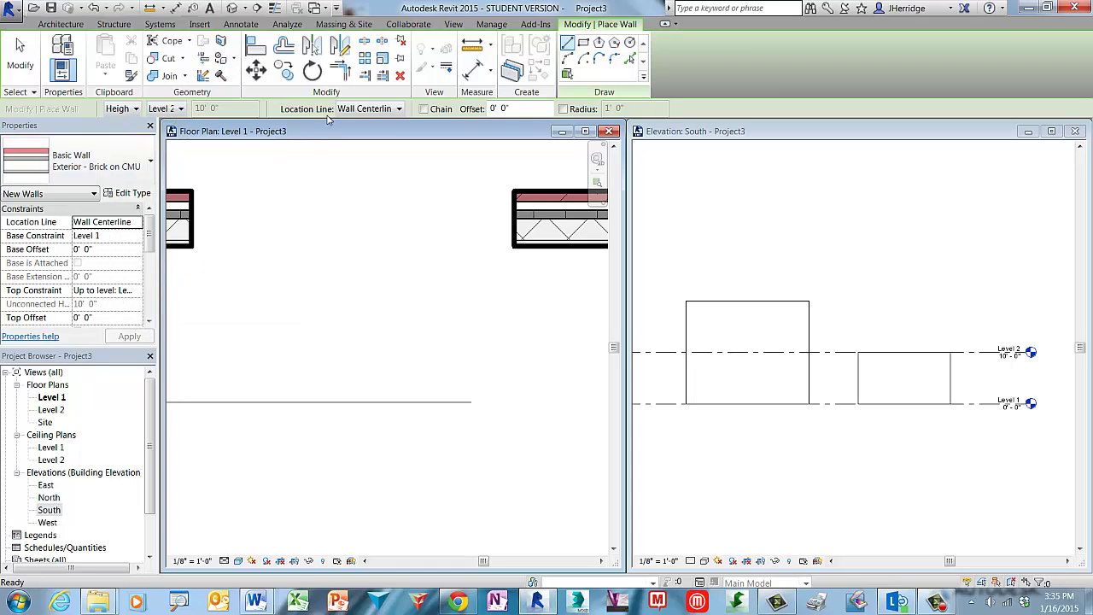
click(399, 109)
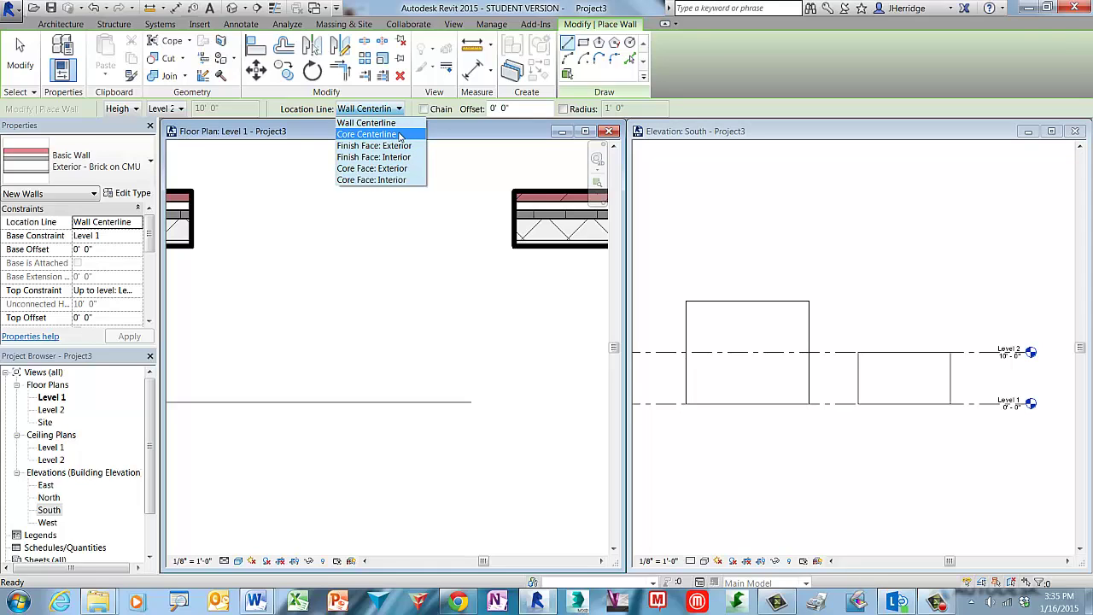
click(400, 135)
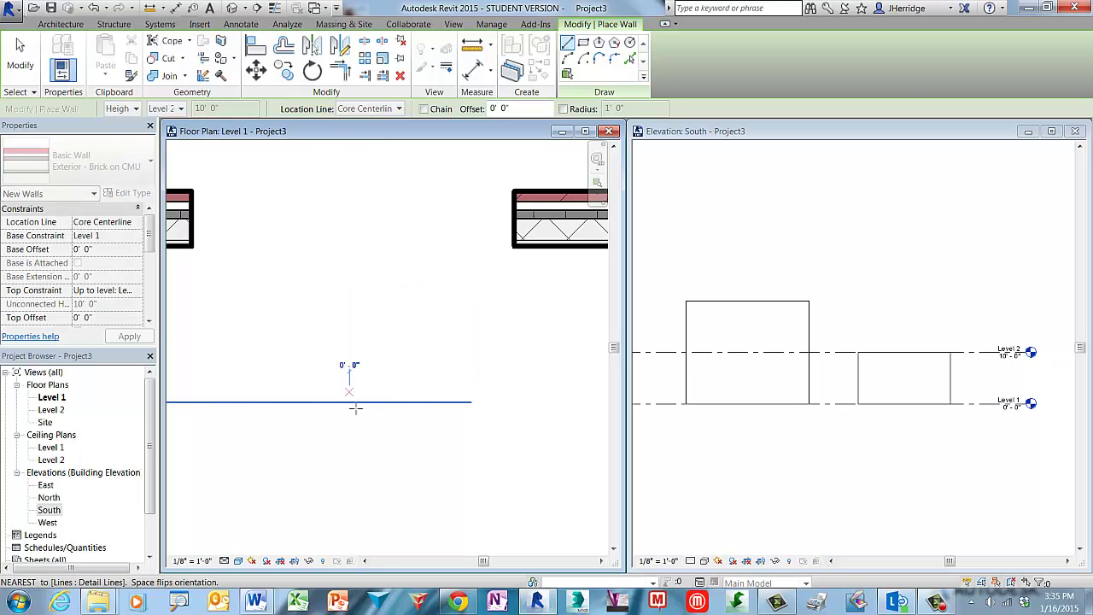
click(351, 400)
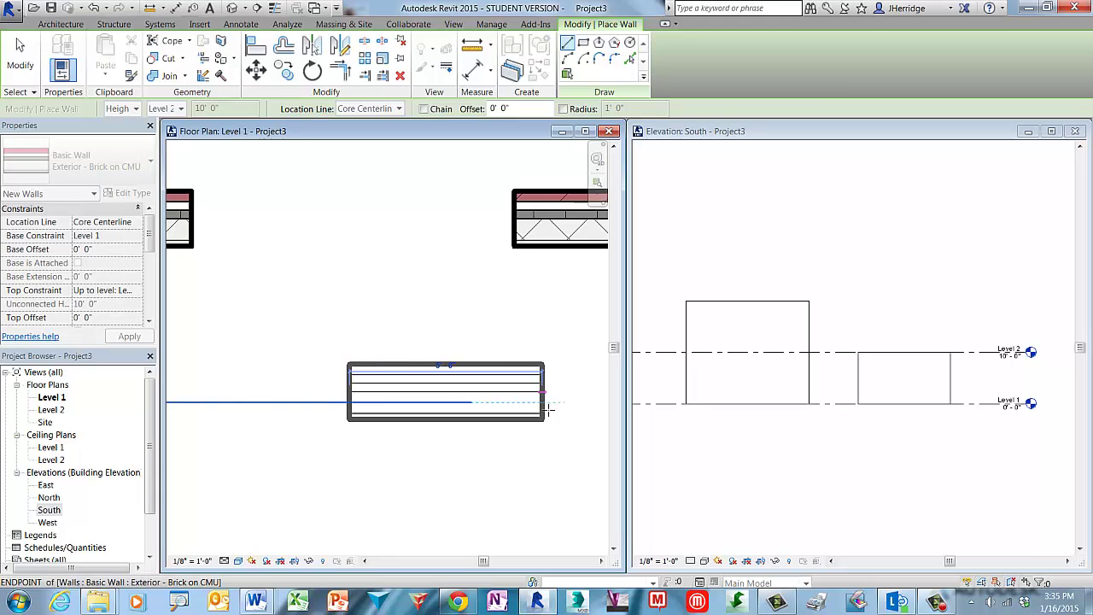
click(549, 411)
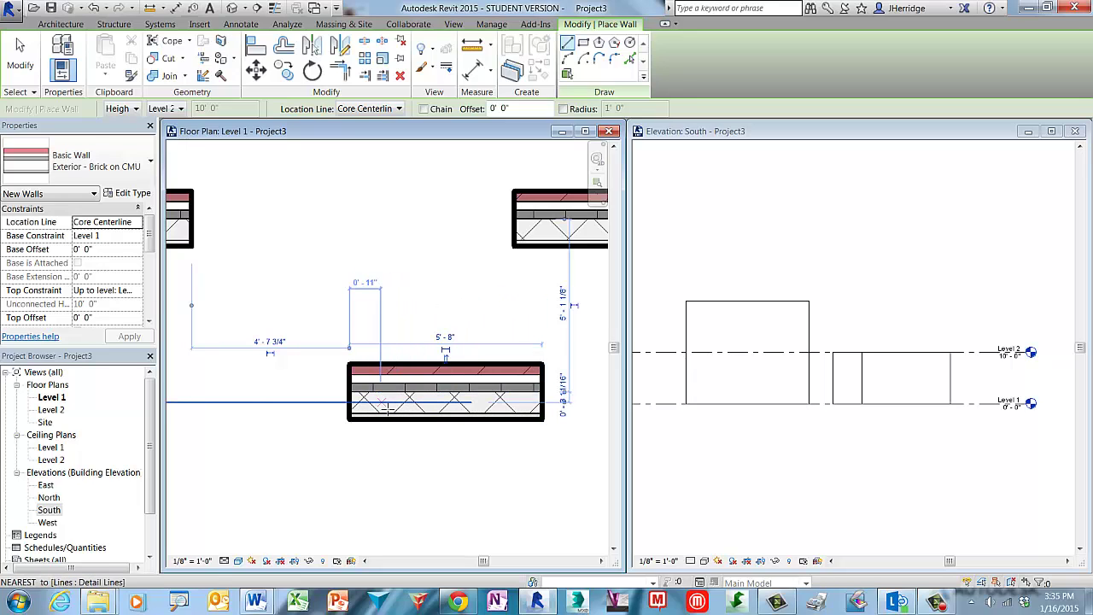
- Draw a second Core Centerline wall about 6' 6" long from right to left along the detail line, beside the first one
click(287, 402)
scroll(229, 403, down, 1)
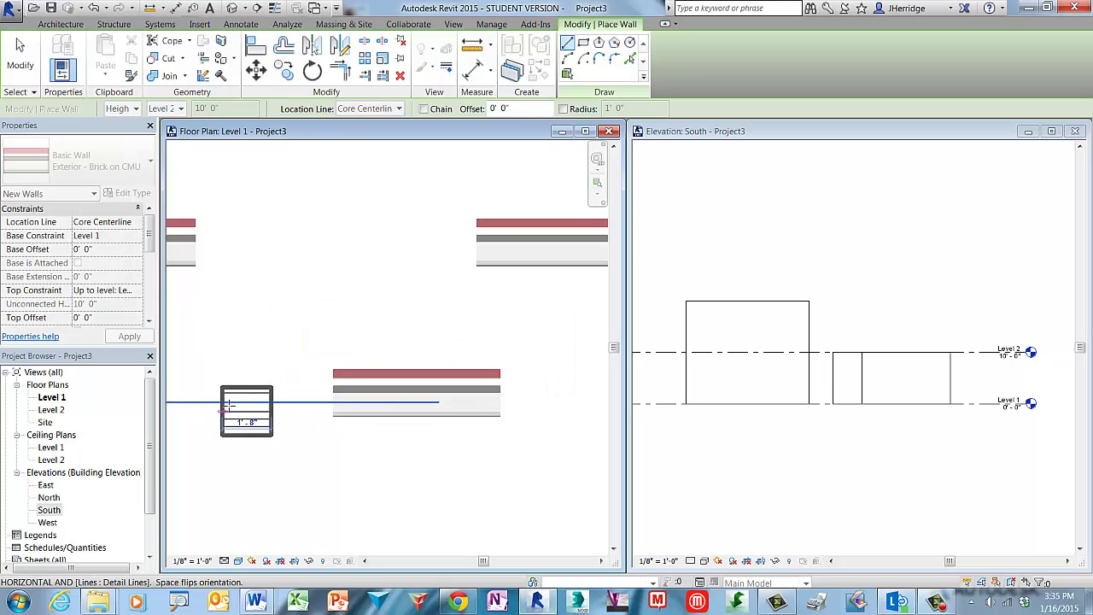
middle_drag(254, 407, 364, 403)
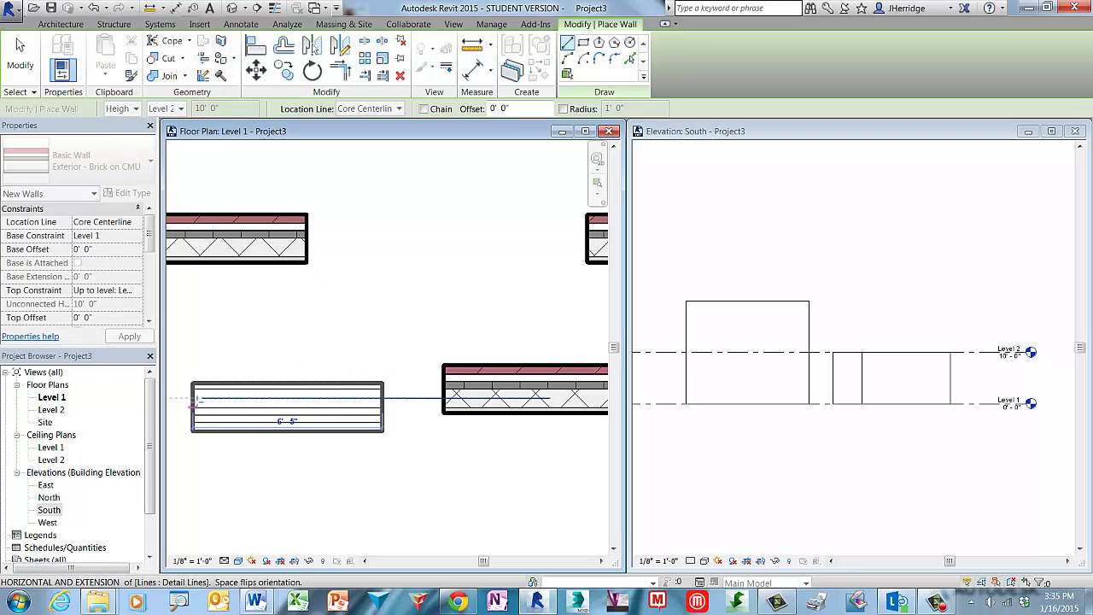
click(189, 399)
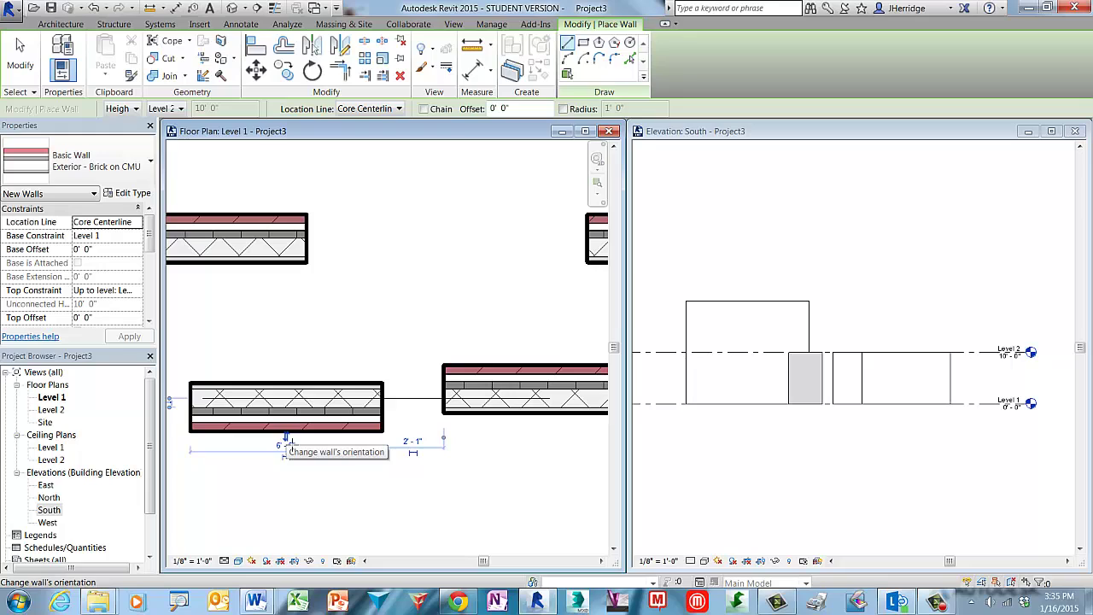
- Flip the second wall's orientation to the other side and back, and delete that wall
click(286, 437)
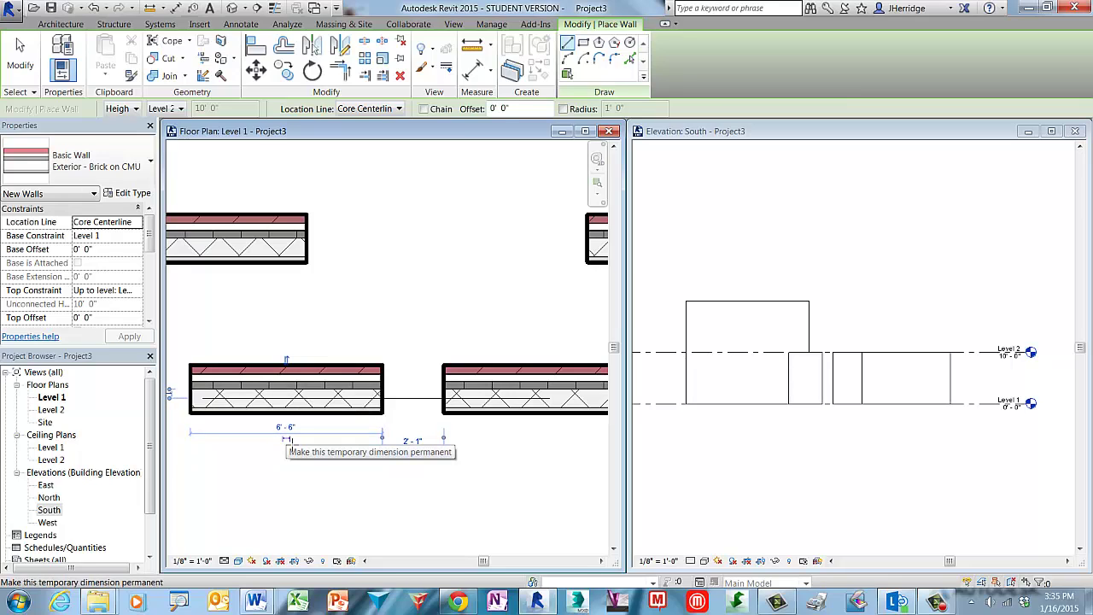
click(286, 360)
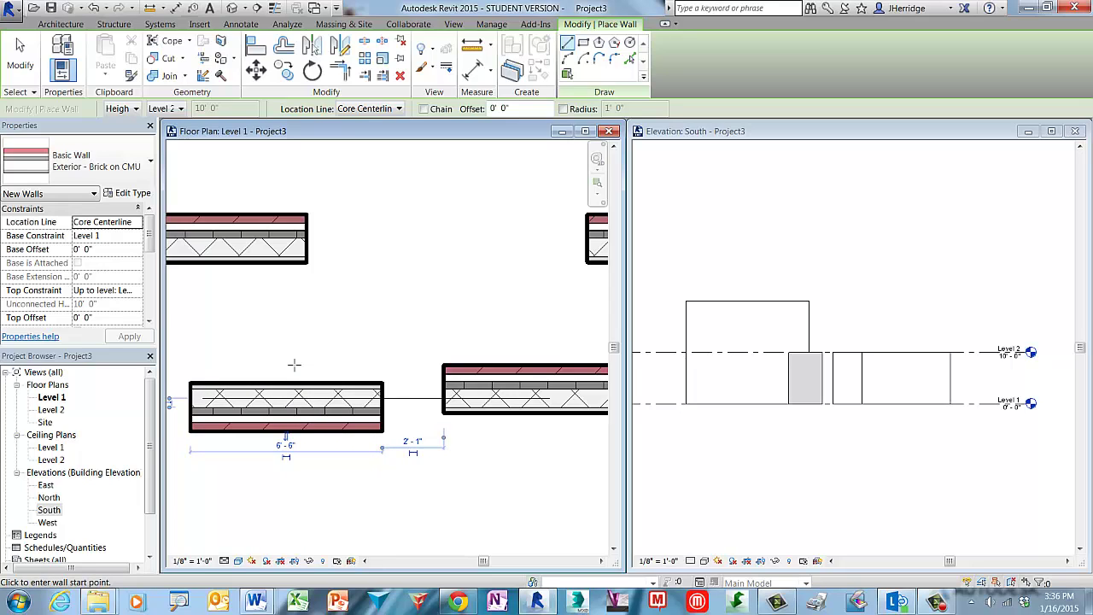
key(Escape)
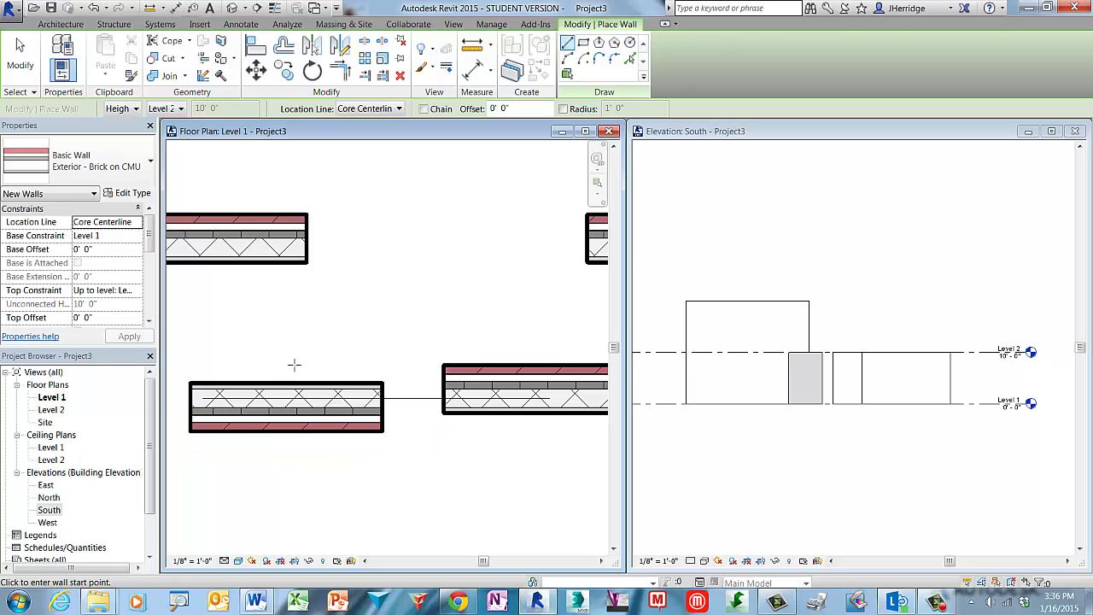
key(Escape)
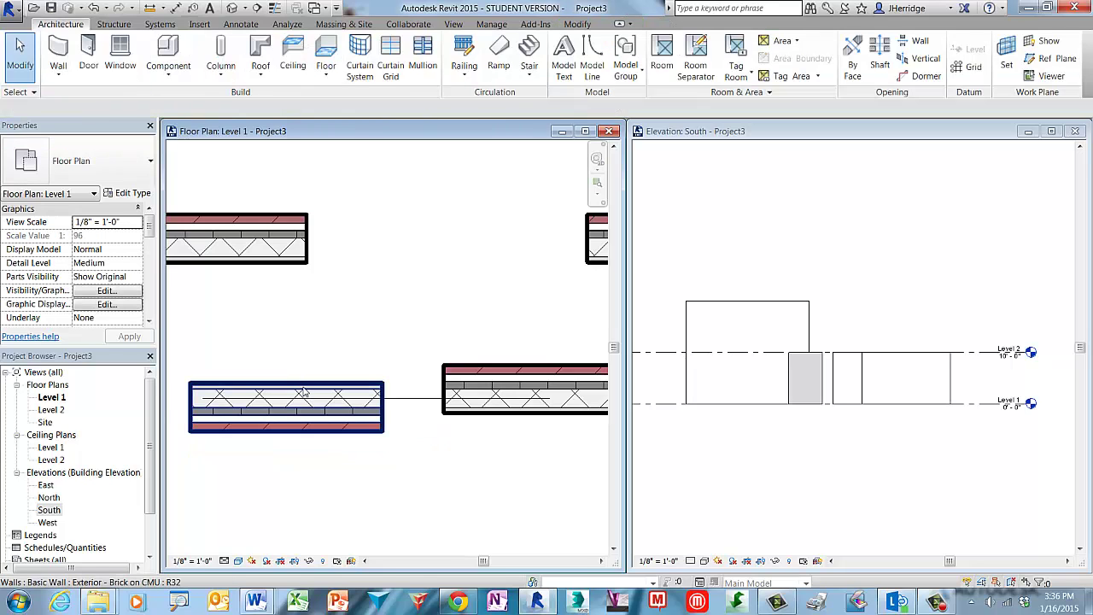
click(303, 392)
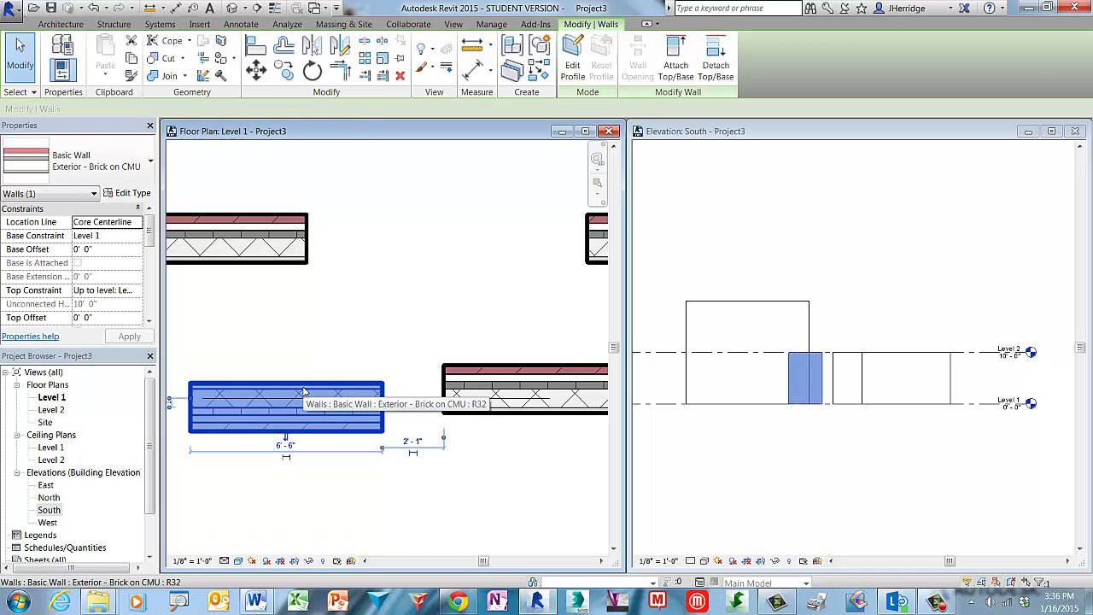
key(Delete)
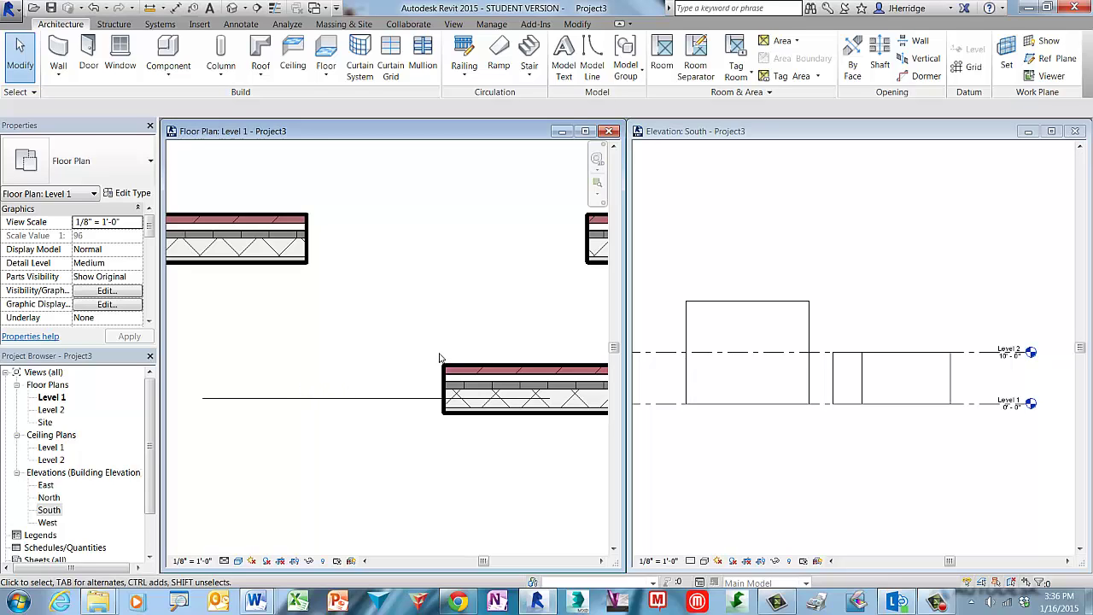
- Draw a Core Centerline wall about 6' 6" long from right to left along the detail line, flipping its orientation while drawing so the brick faces up
click(60, 53)
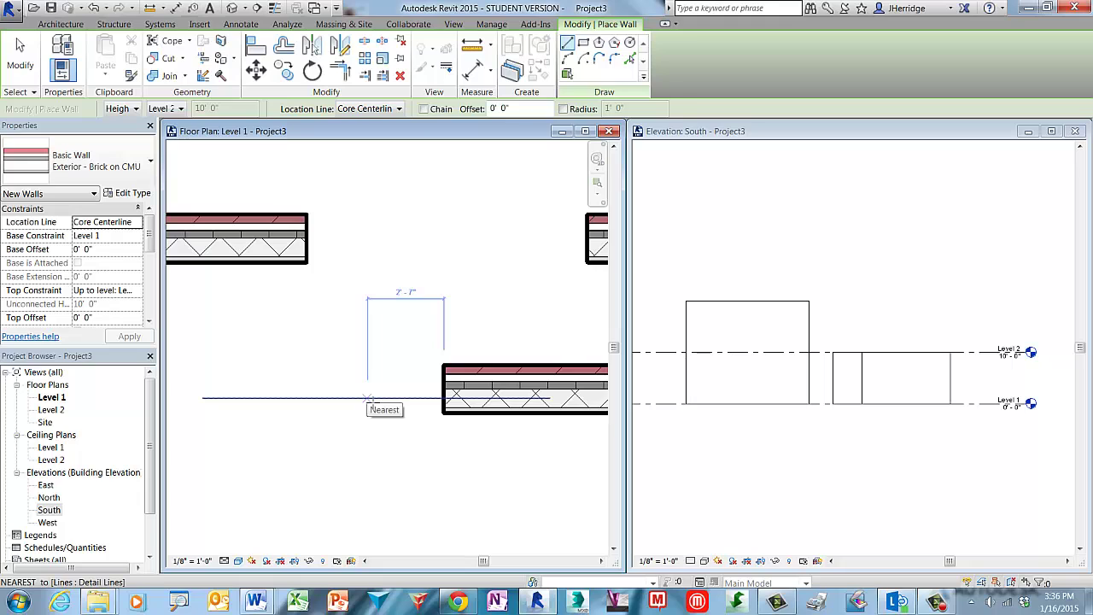
click(367, 402)
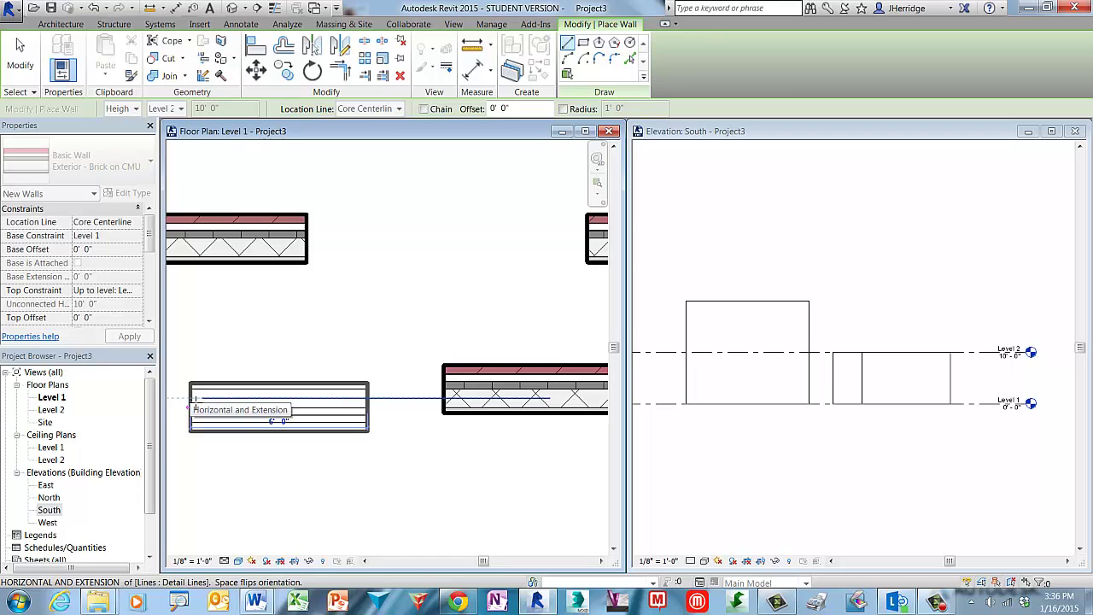
key(space)
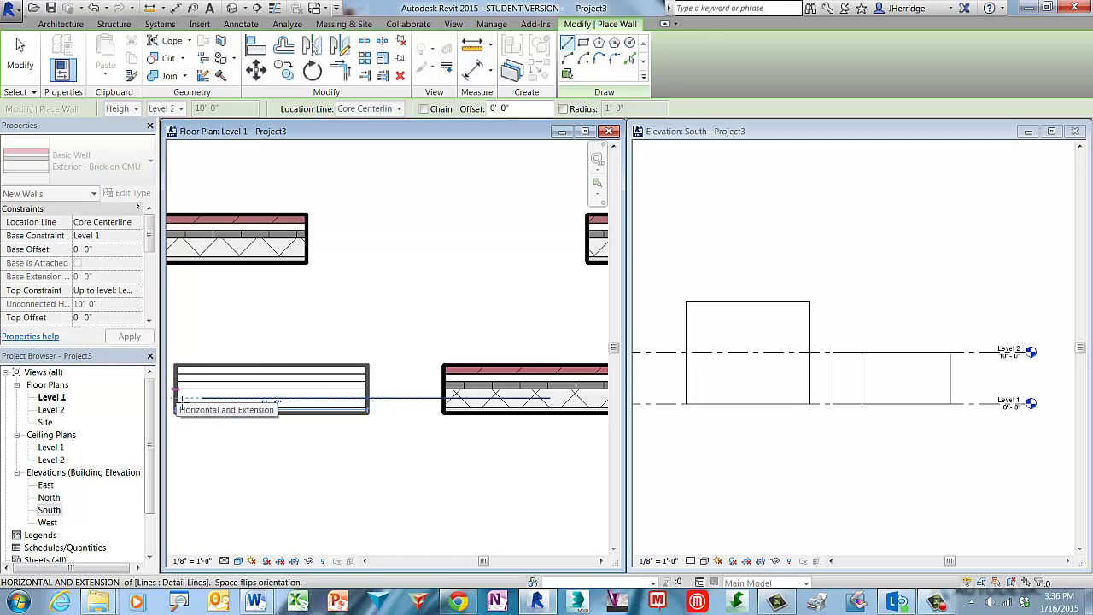
click(180, 400)
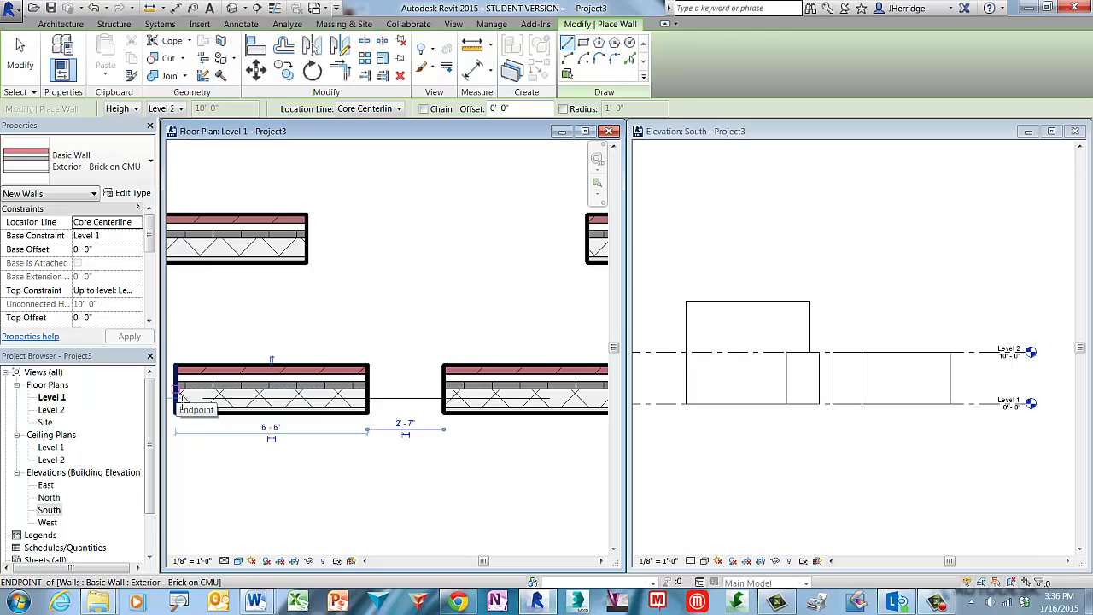
key(Escape)
key(Escape)
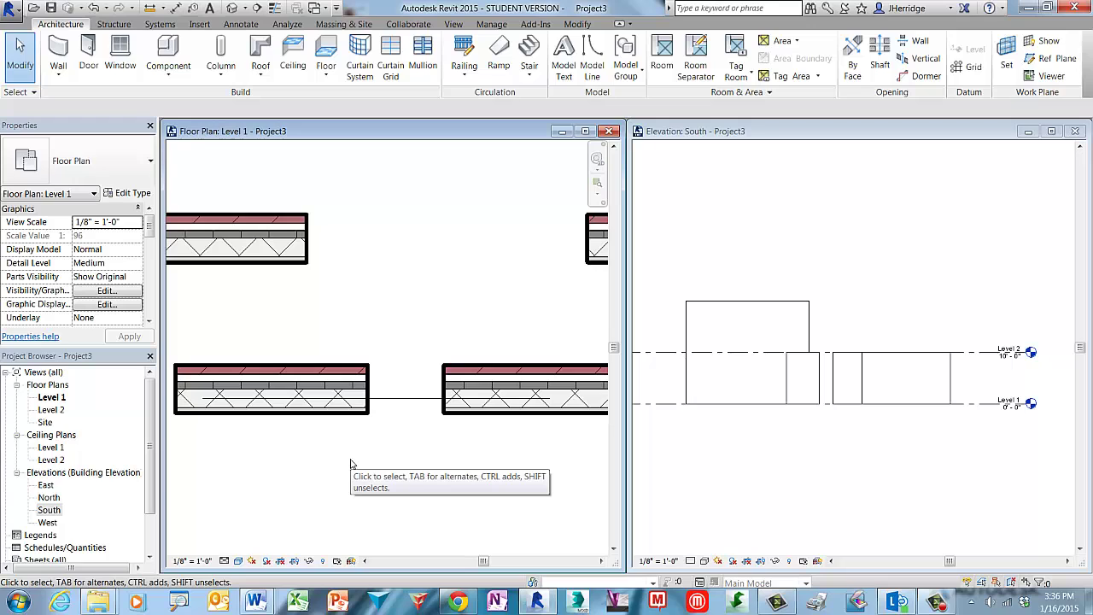
- Draw a horizontal Exterior - Brick on CMU wall about 6' 2" long from left to right in the empty area below the detail line
mouse_move(414, 485)
middle_down()
mouse_move(387, 402)
mouse_move(373, 395)
middle_up()
scroll(321, 444, up, 1)
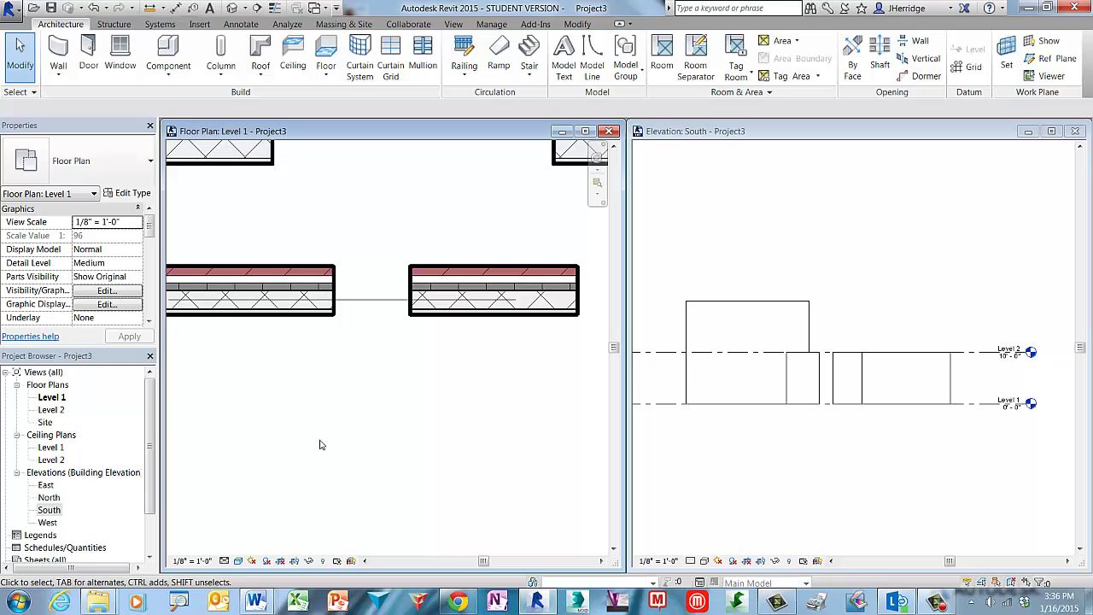
click(58, 49)
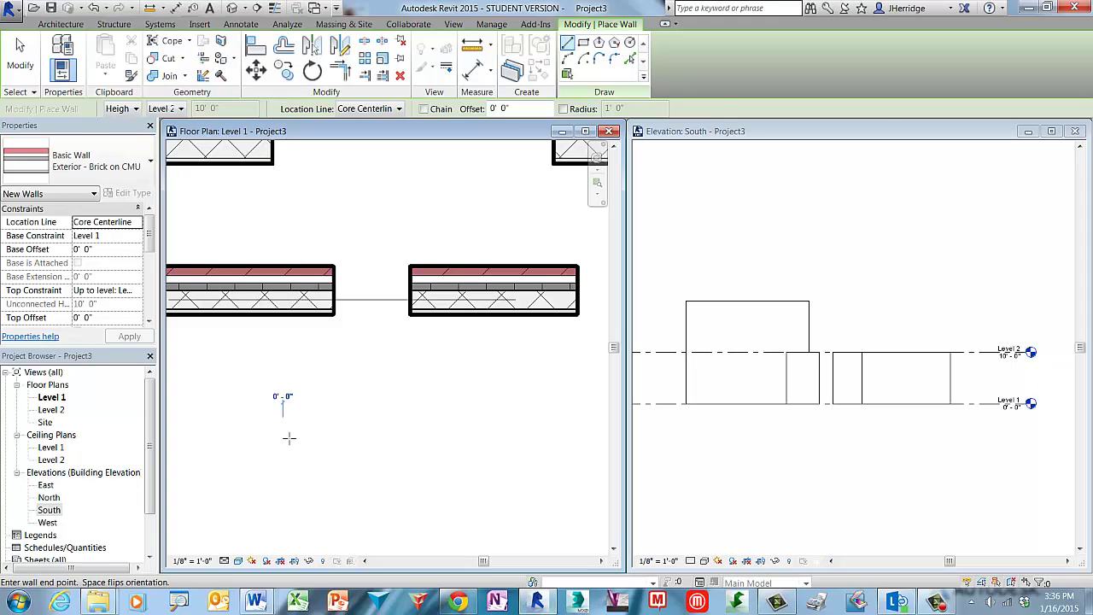
click(288, 437)
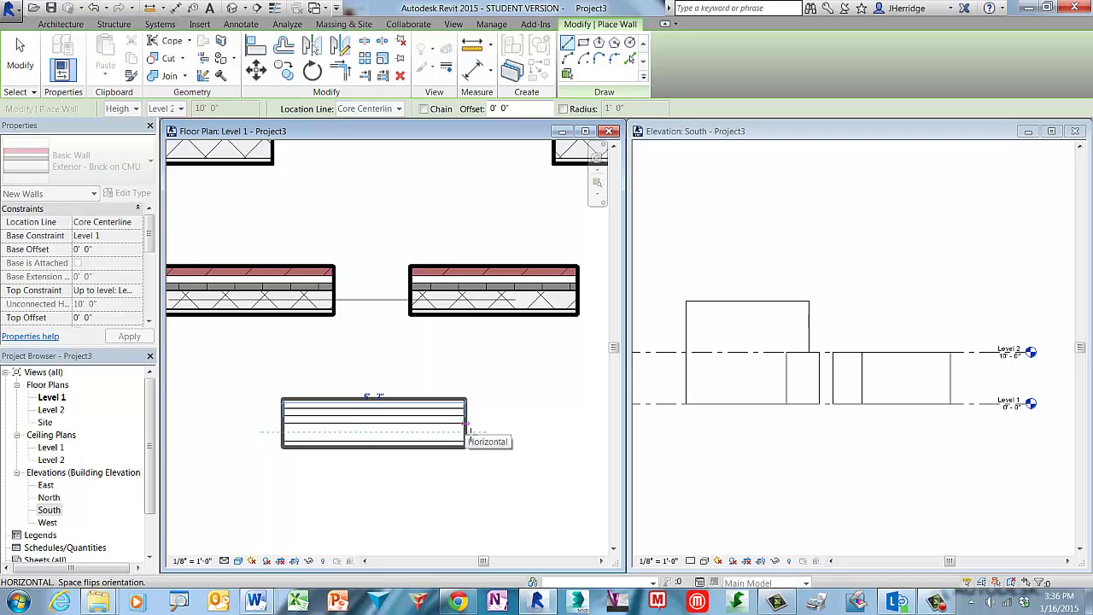
click(466, 423)
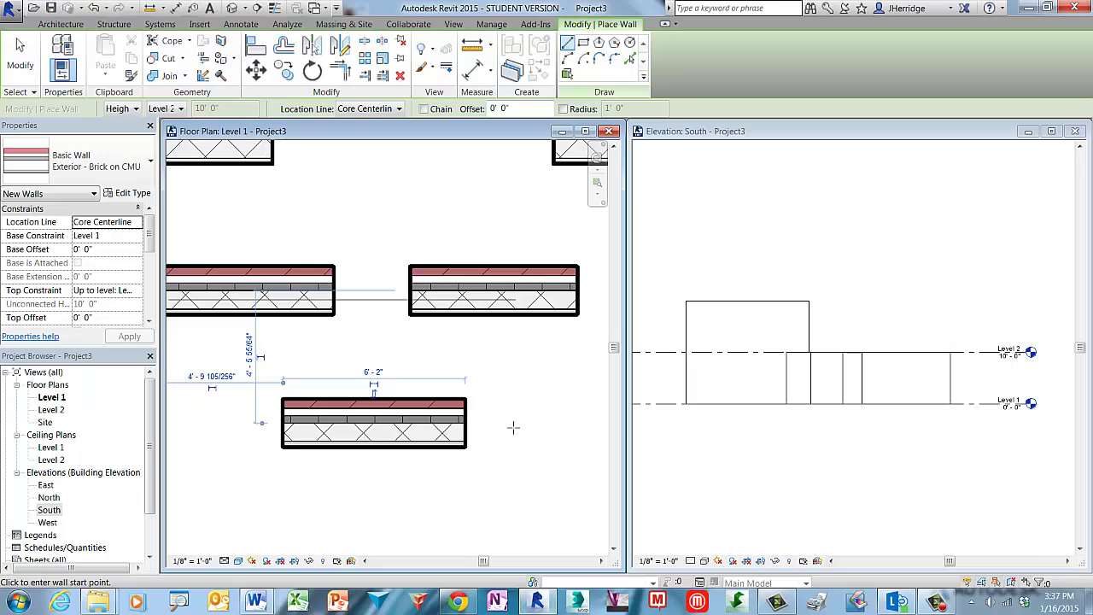
- Draw a separate vertical wall about 3' 9" long downward from the new wall's right end to form an L-shaped corner
click(466, 437)
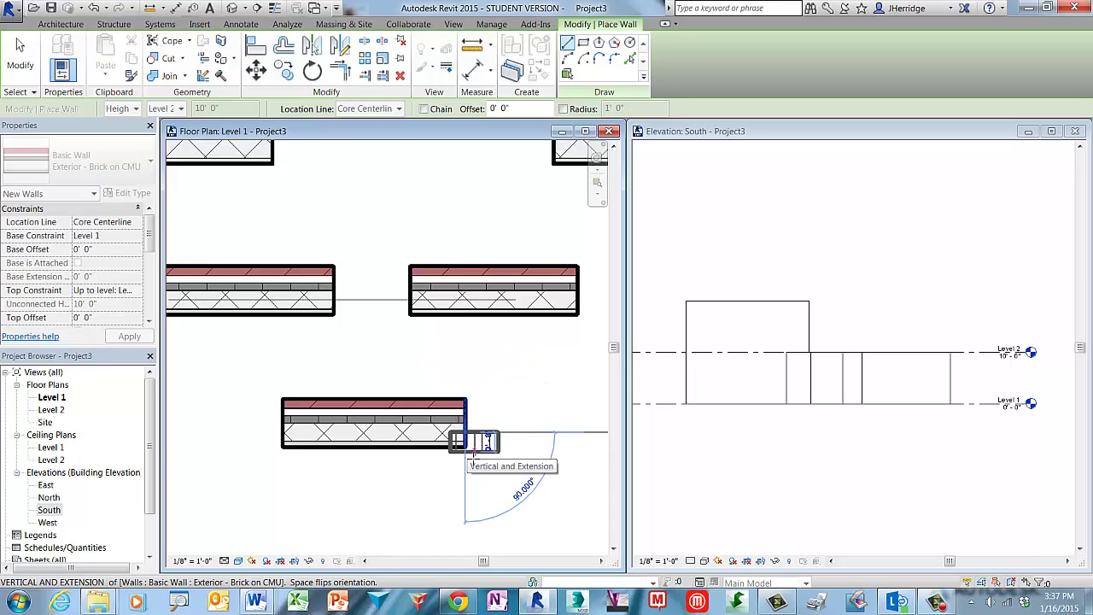
click(474, 532)
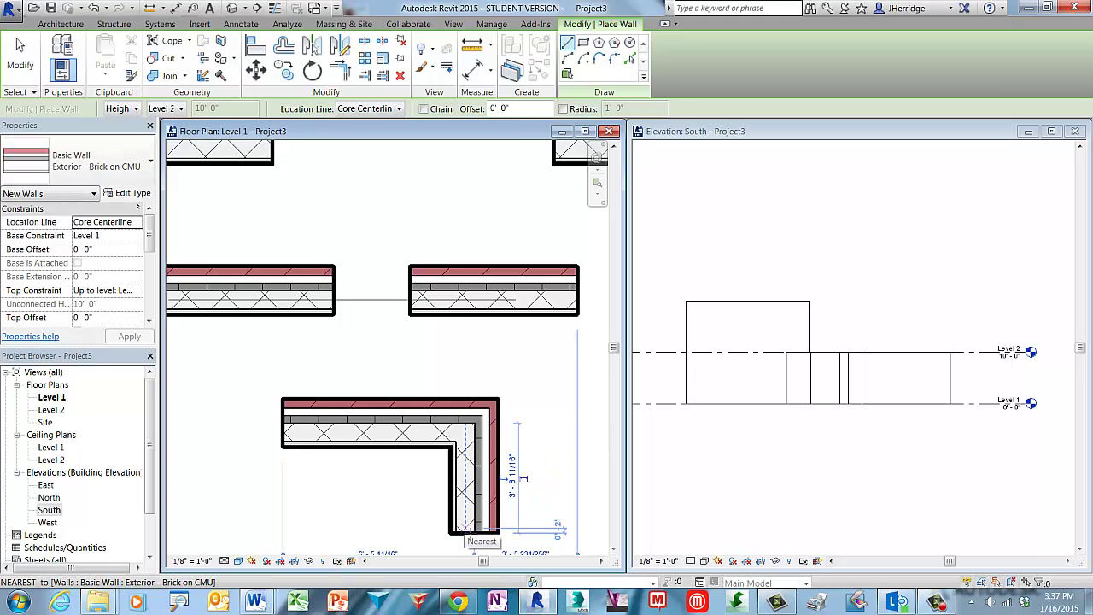
key(Escape)
key(Escape)
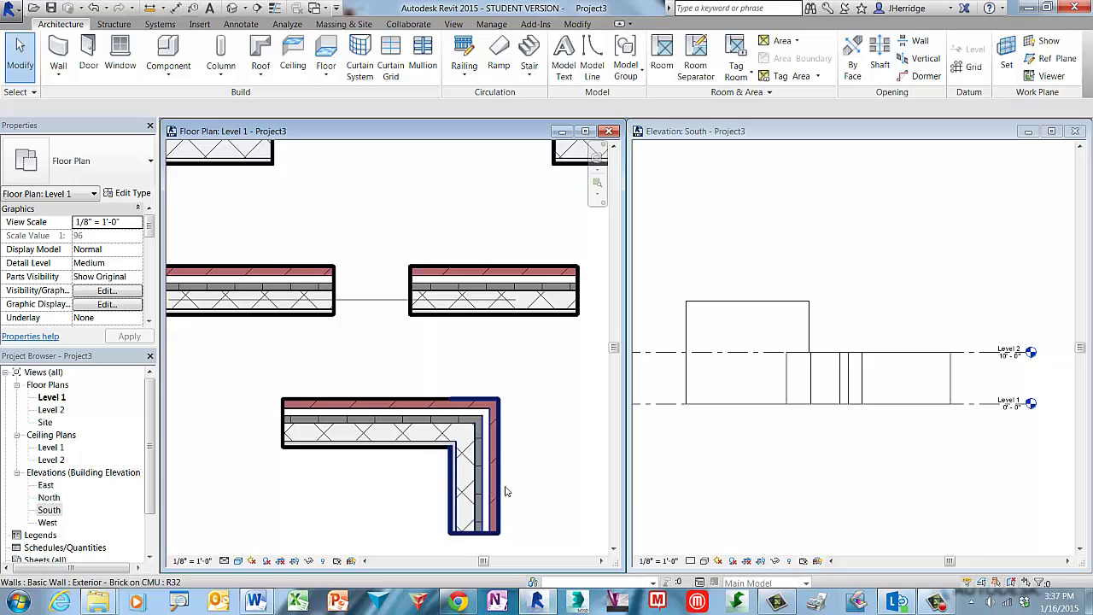
- With Chain enabled, draw a second L-shaped pair of walls beside the first, about 4' 8" across and 4' 1" down
scroll(503, 420, down, 2)
scroll(456, 446, up, 3)
scroll(456, 446, down, 3)
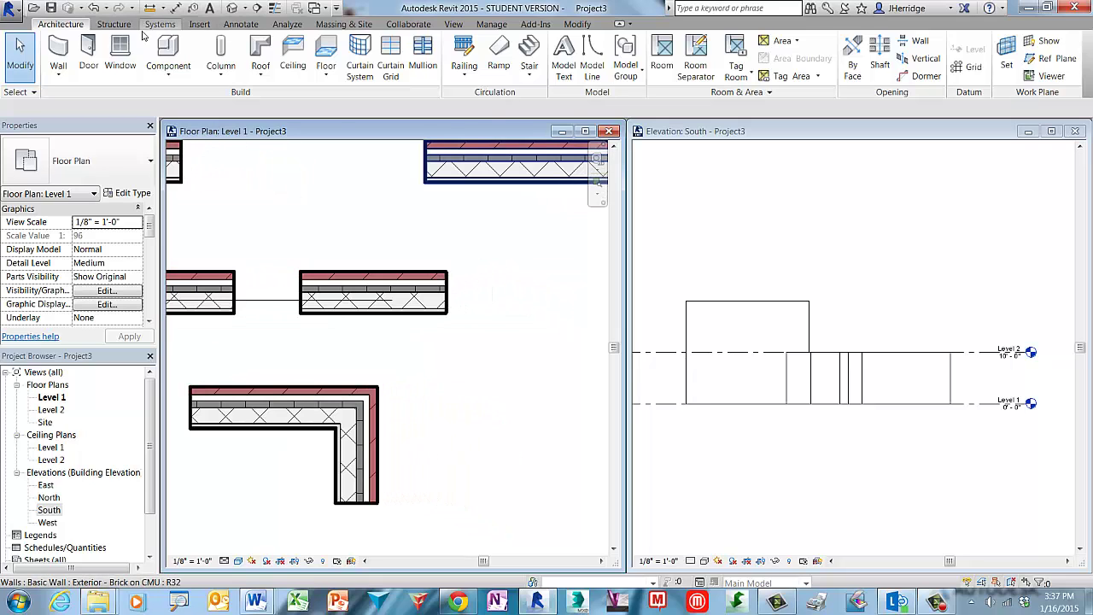
click(58, 51)
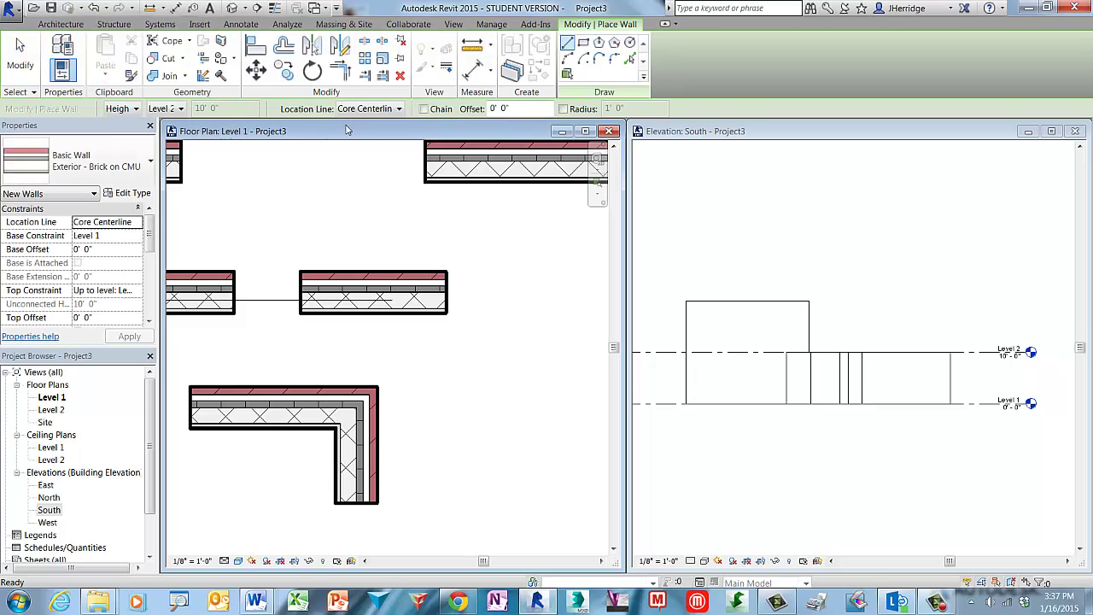
click(423, 109)
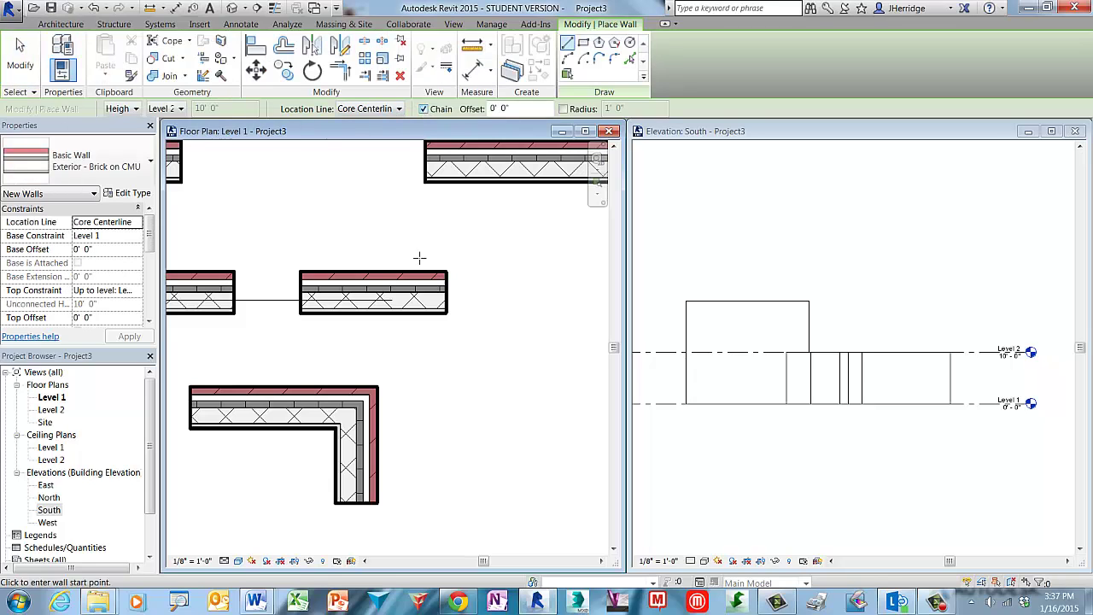
click(438, 408)
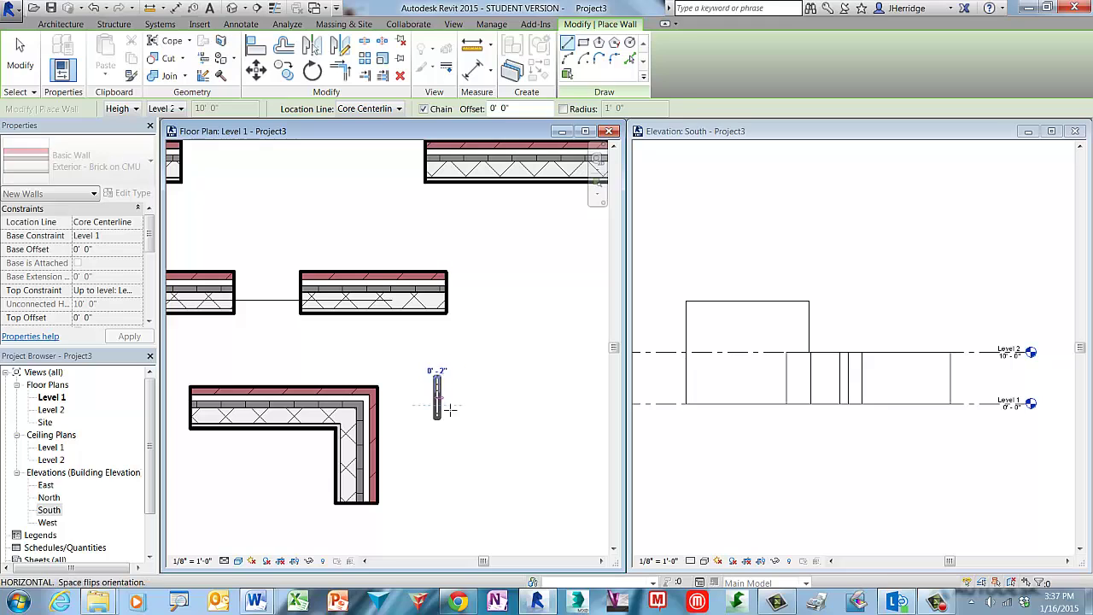
click(558, 409)
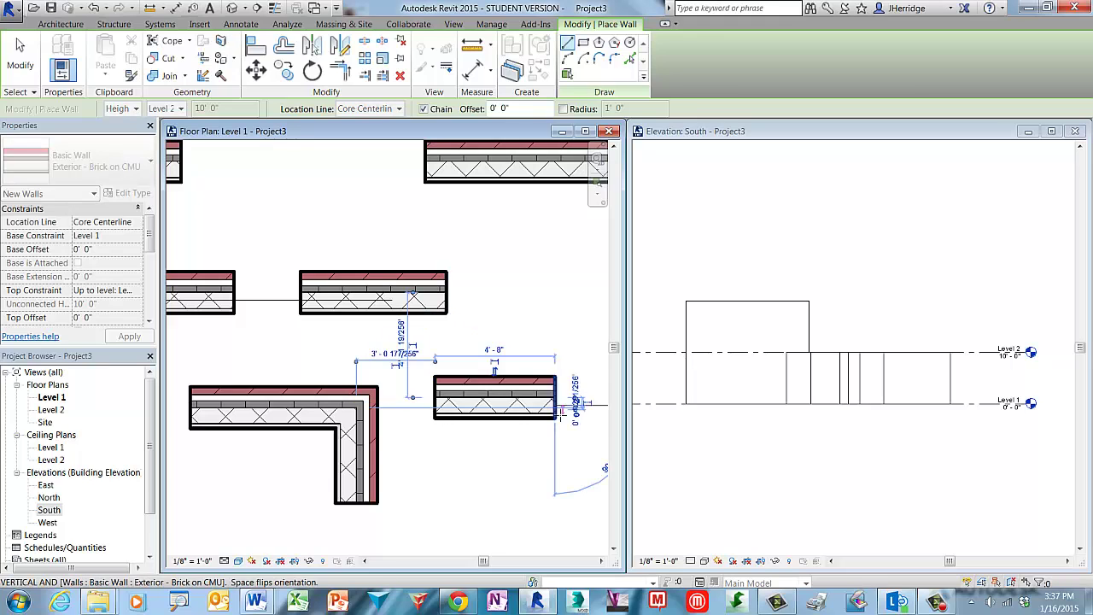
click(557, 504)
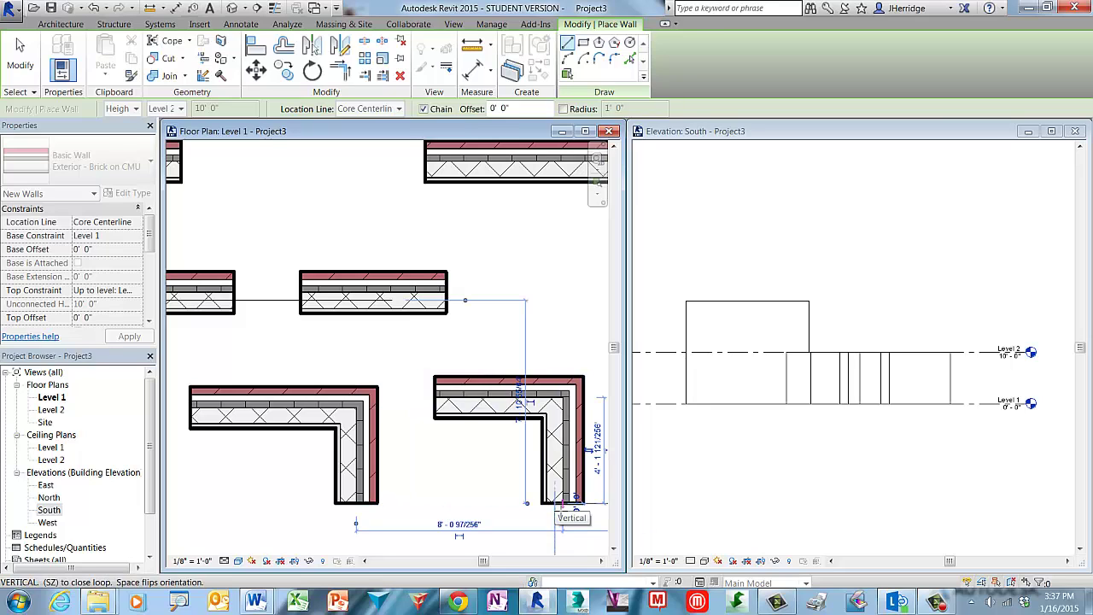
key(Escape)
key(Escape)
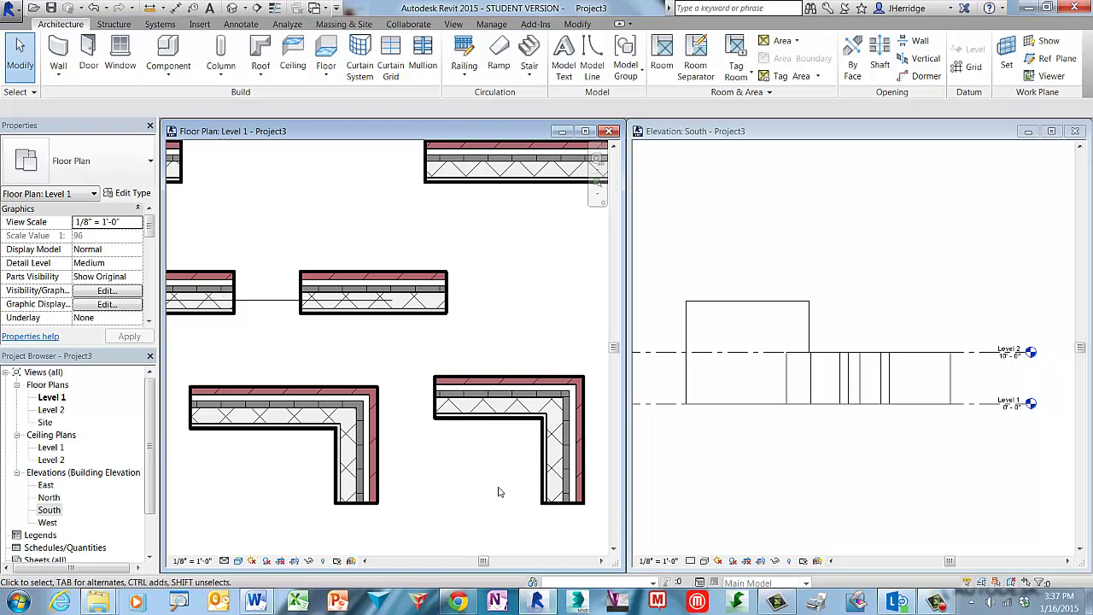
- Stretch the right end of the 5' 8" wall on the detail line outward to a length of about 9' 1"
scroll(342, 444, up, 3)
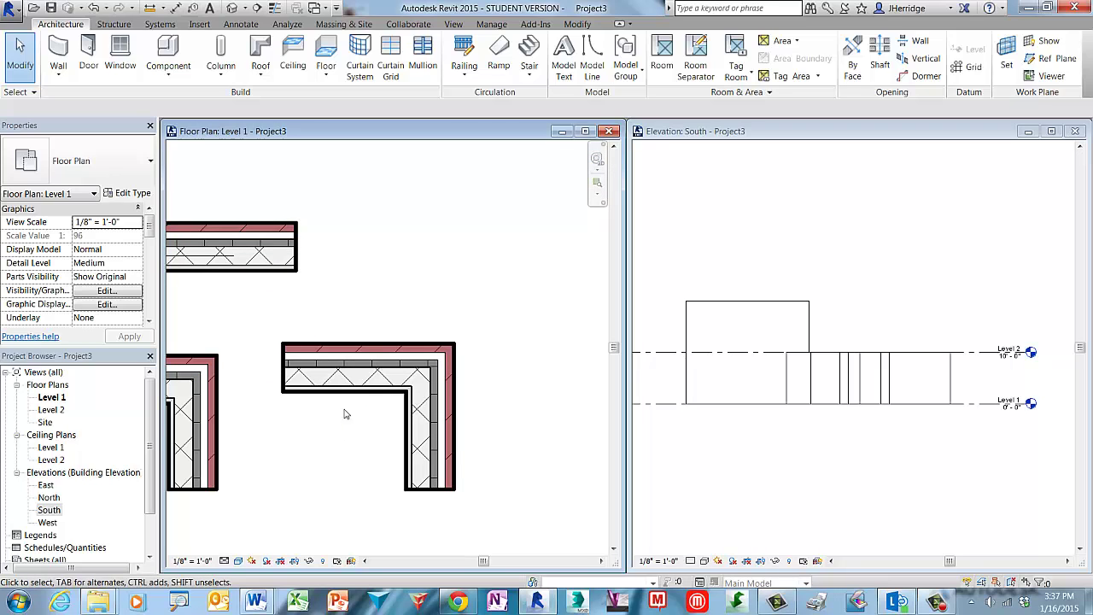
middle_drag(300, 299, 450, 303)
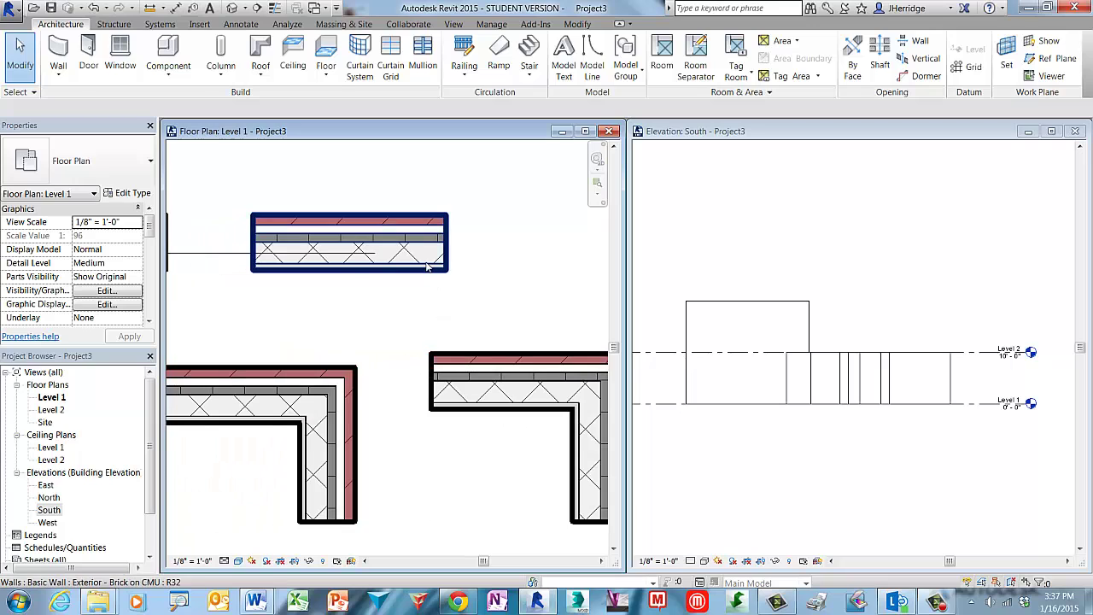
click(429, 270)
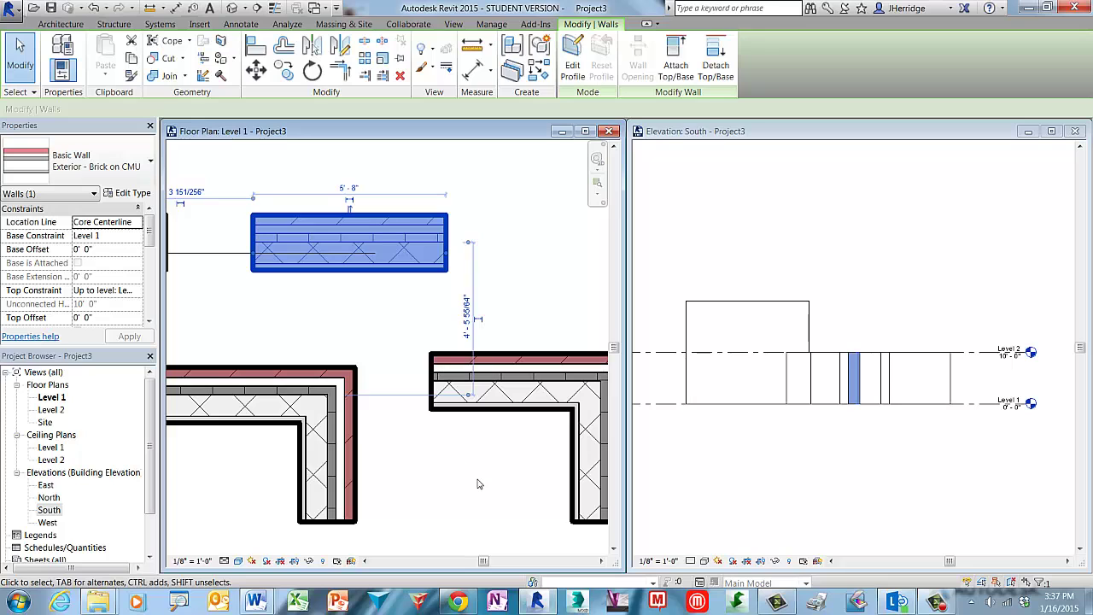
middle_drag(483, 485, 371, 466)
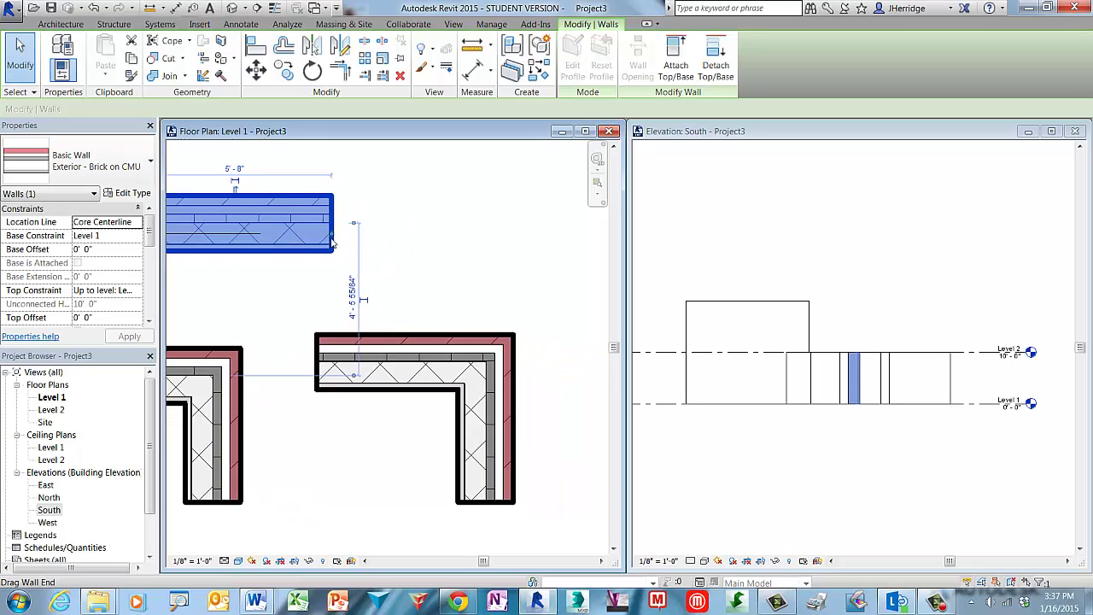
drag(332, 234, 448, 241)
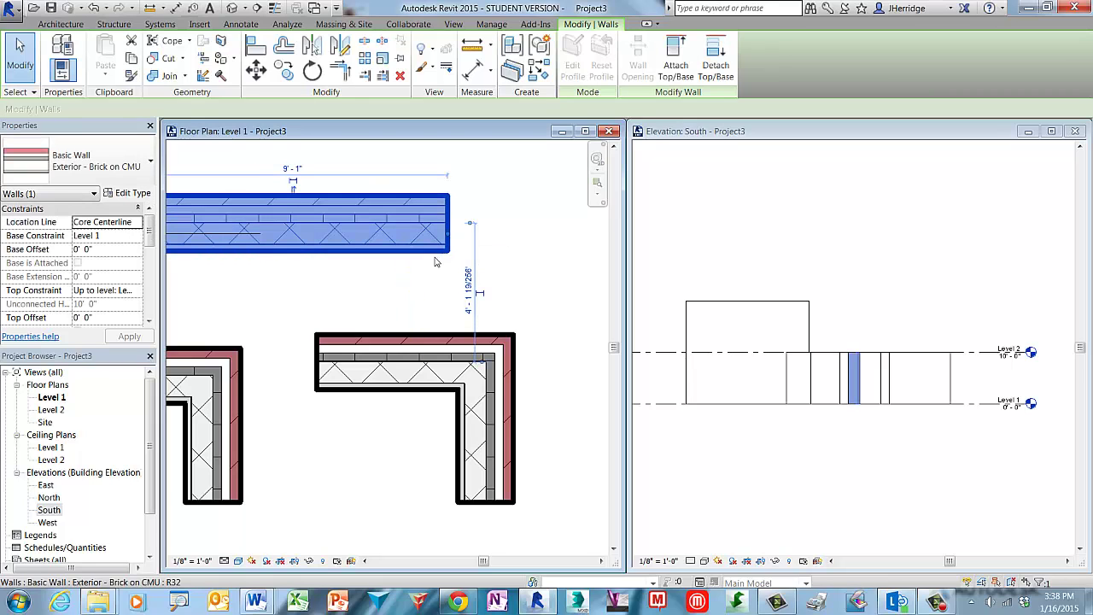
click(419, 284)
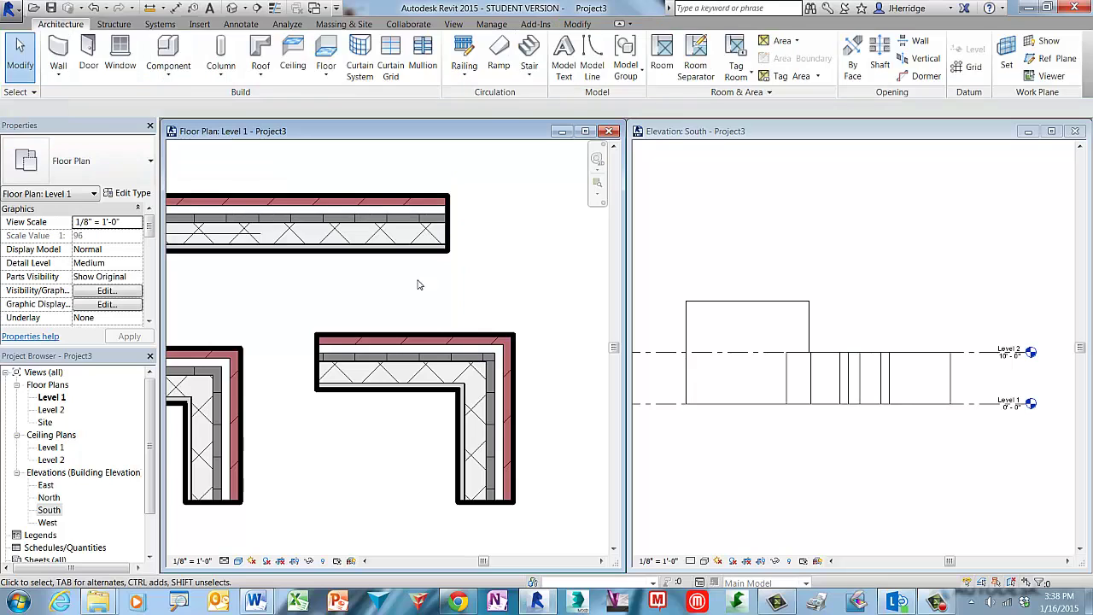
- Select both walls of the chained L and move their shared corner up and to the left so both walls become angled
scroll(419, 284, down, 1)
scroll(544, 393, up, 1)
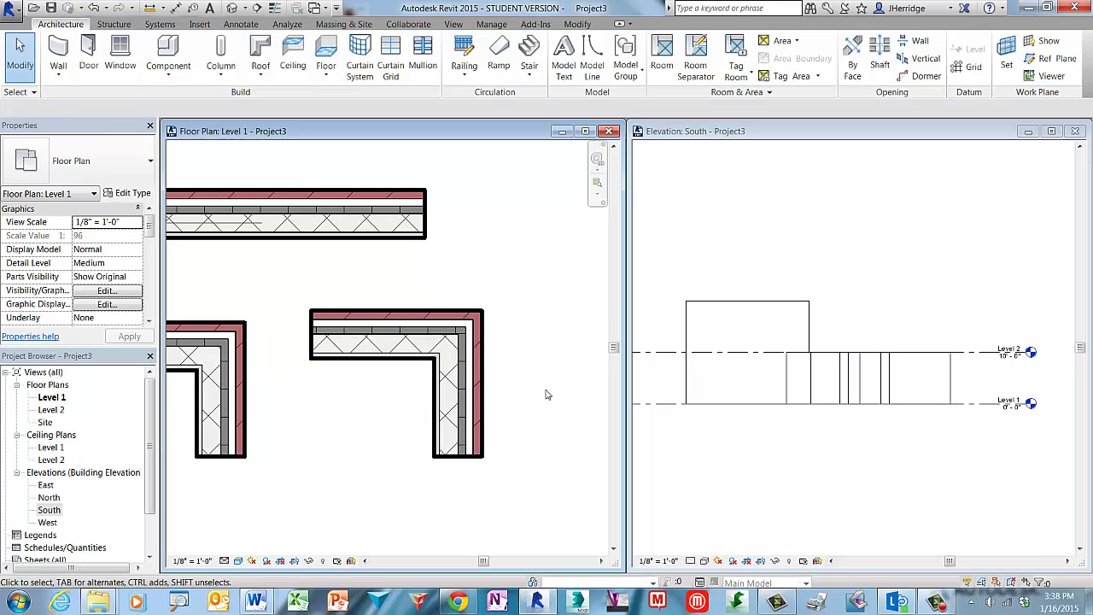
middle_drag(544, 392, 462, 370)
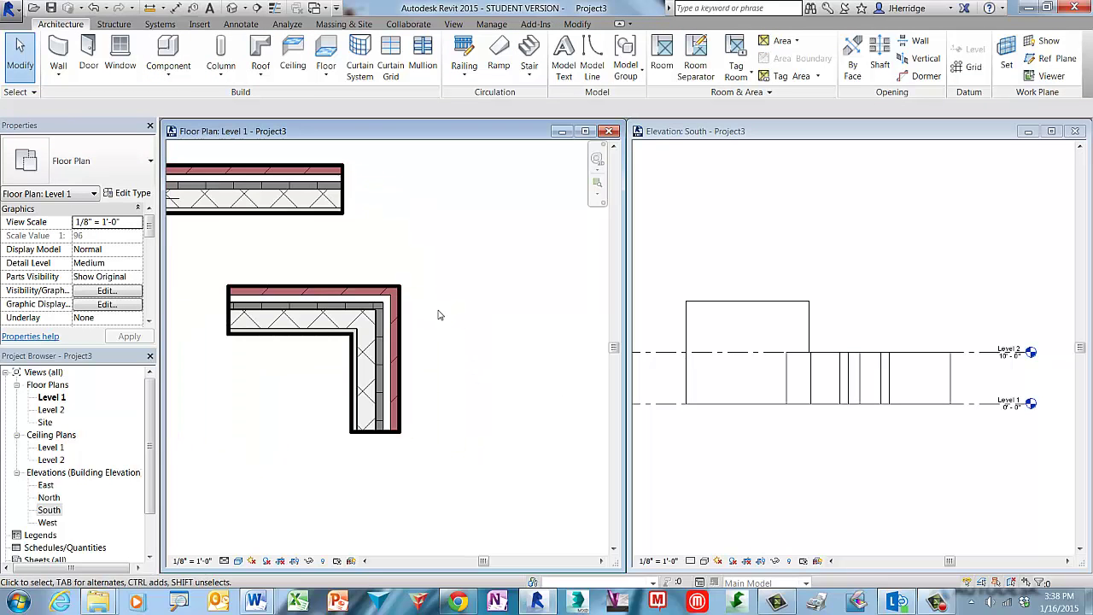
drag(395, 303, 323, 369)
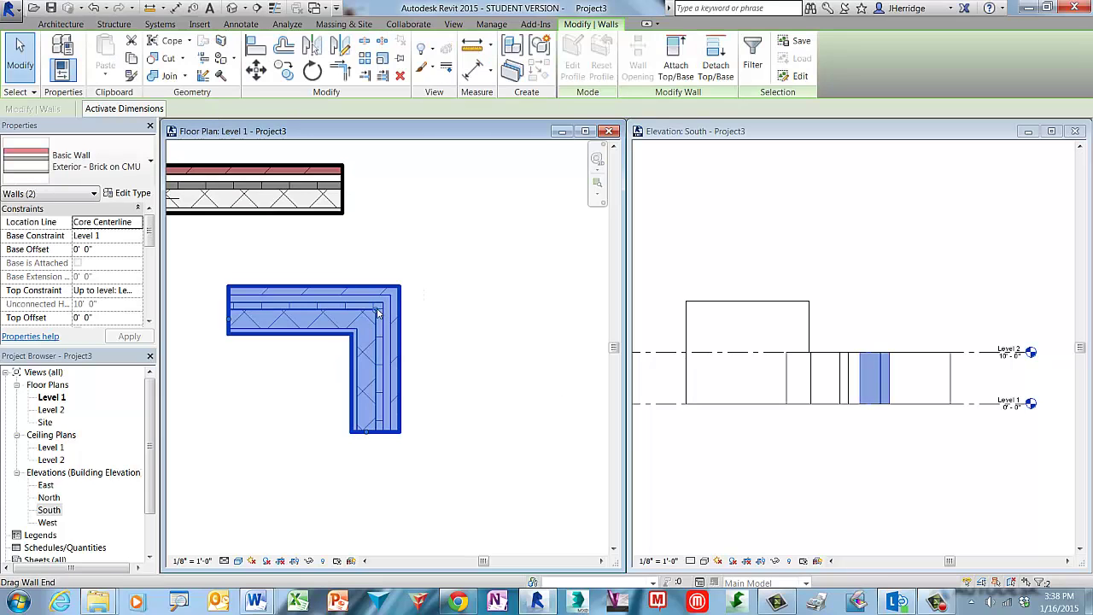
drag(377, 314, 358, 282)
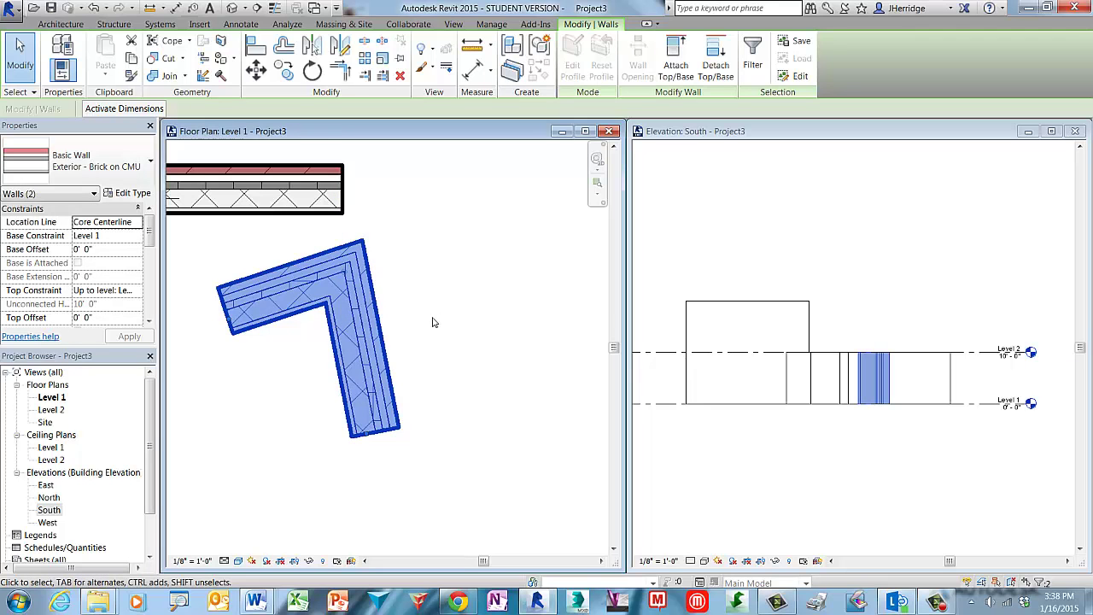
key(Escape)
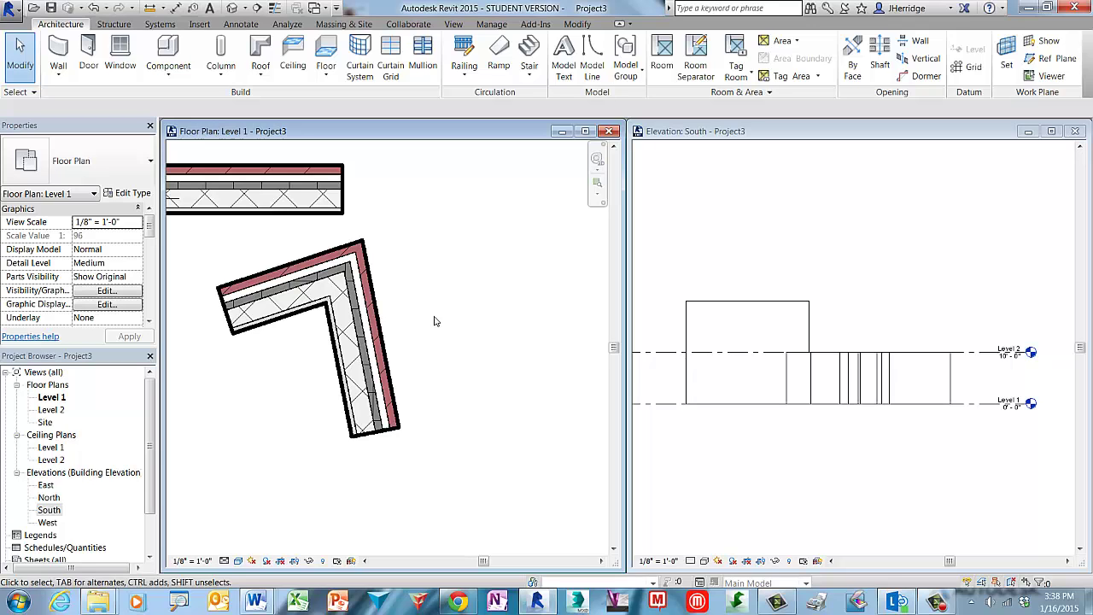
- Zoom the Level 1 floor plan and the South elevation to fit, and make the floor plan the active view
right_click(433, 322)
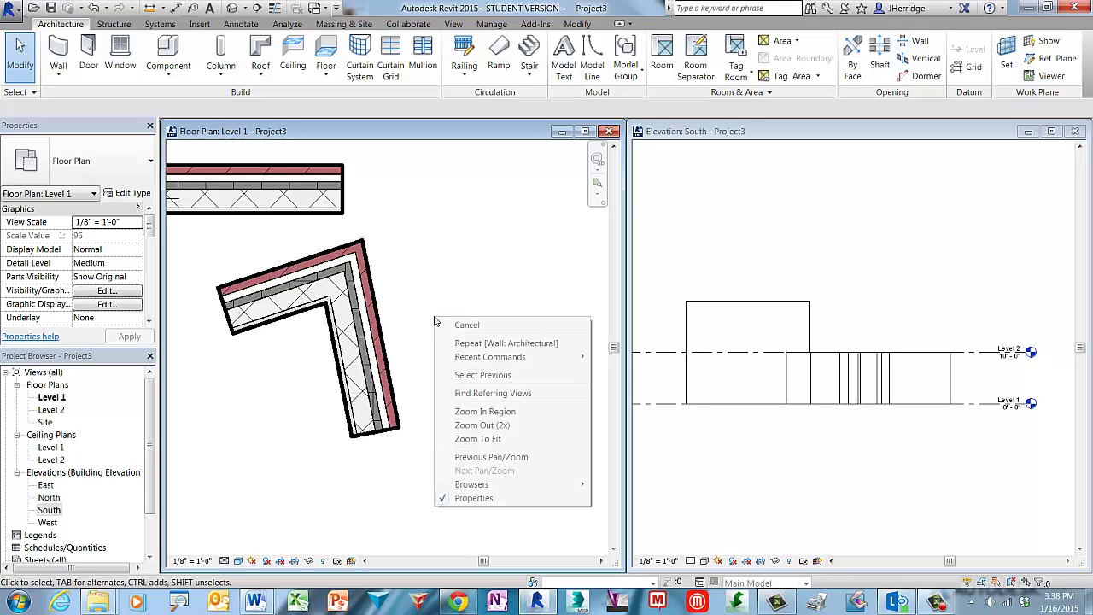
click(514, 439)
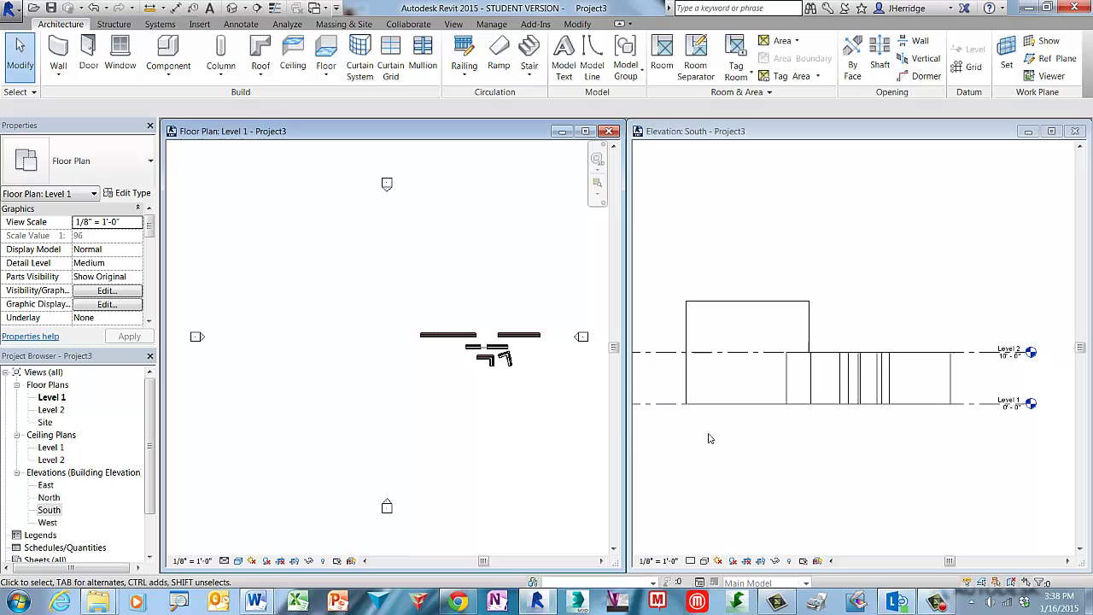
right_click(848, 292)
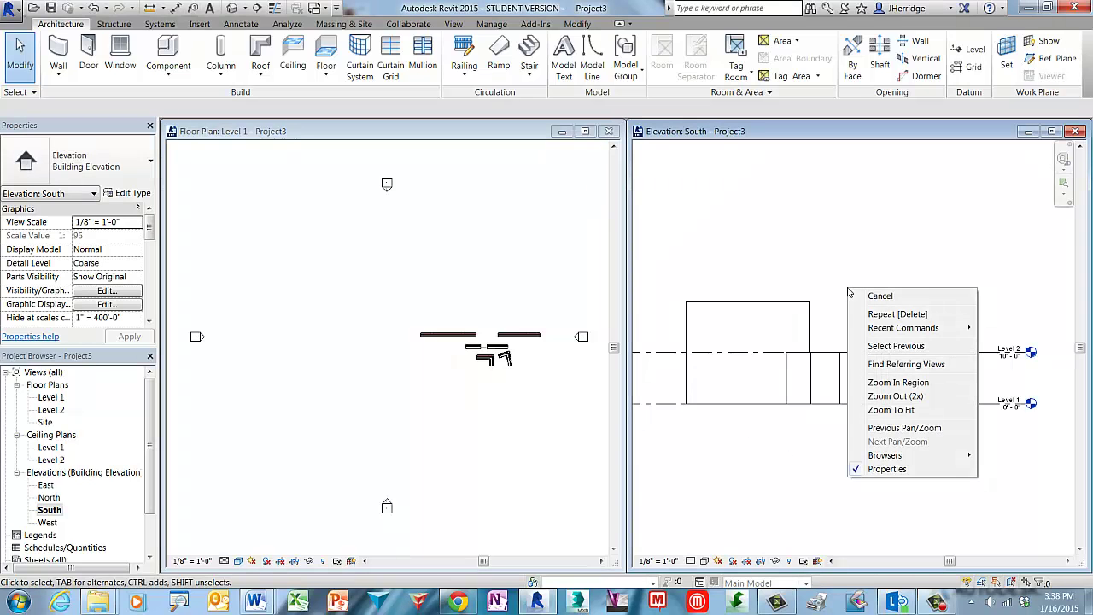
click(916, 412)
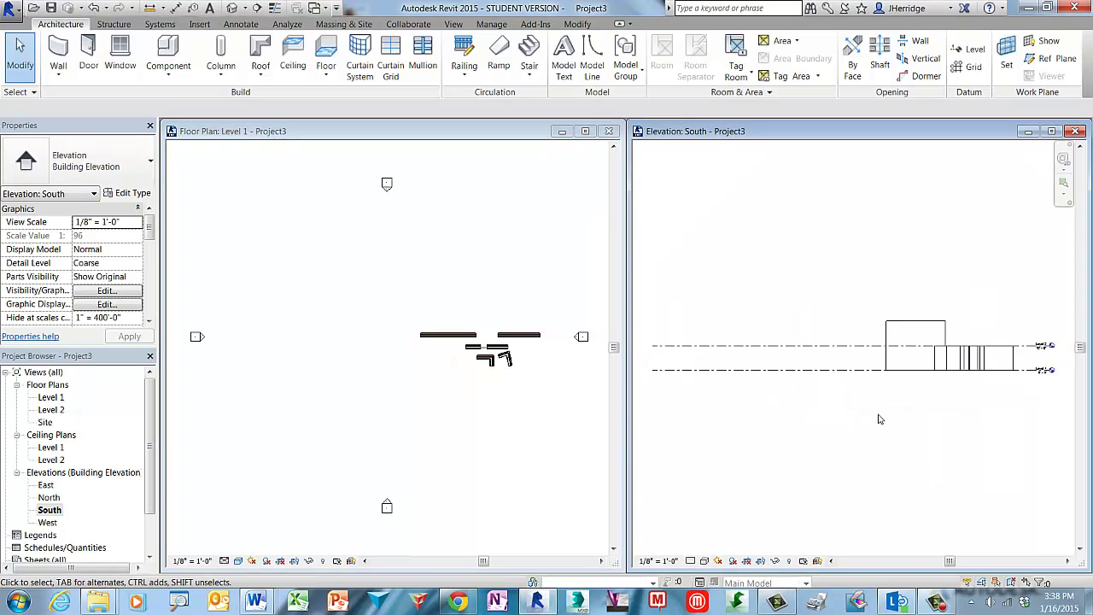
click(529, 316)
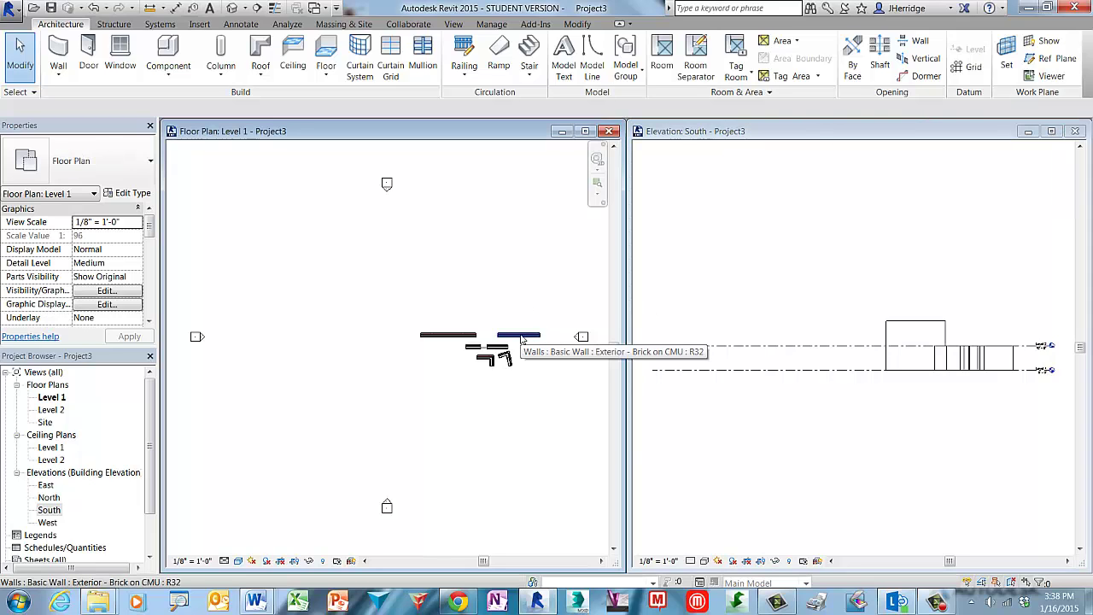
- Delete the 24' wall and then all remaining walls and the detail line from the Level 1 floor plan
click(442, 342)
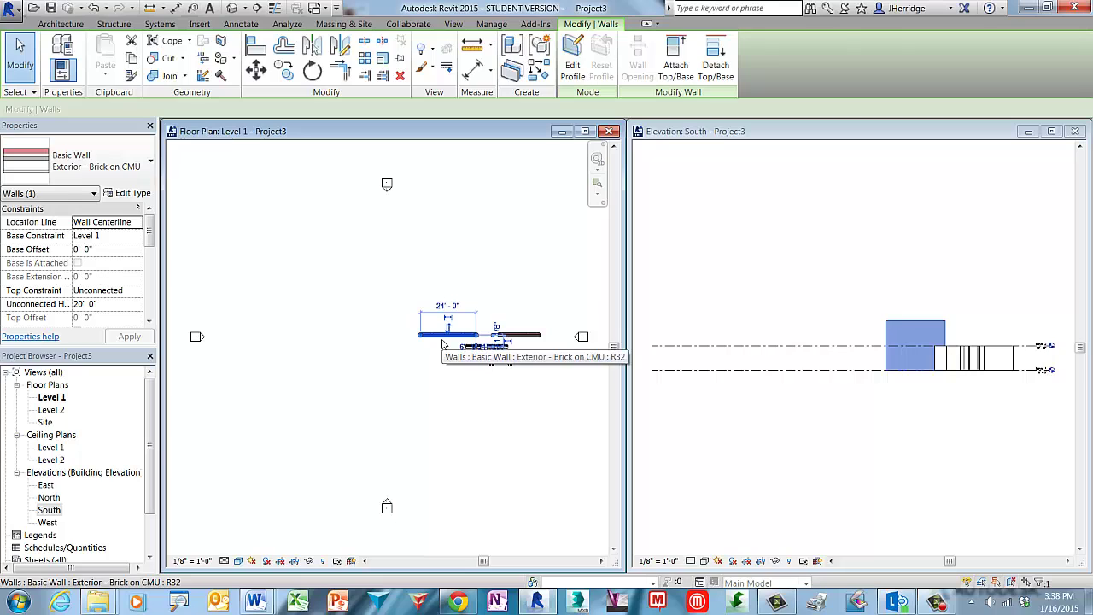
key(Delete)
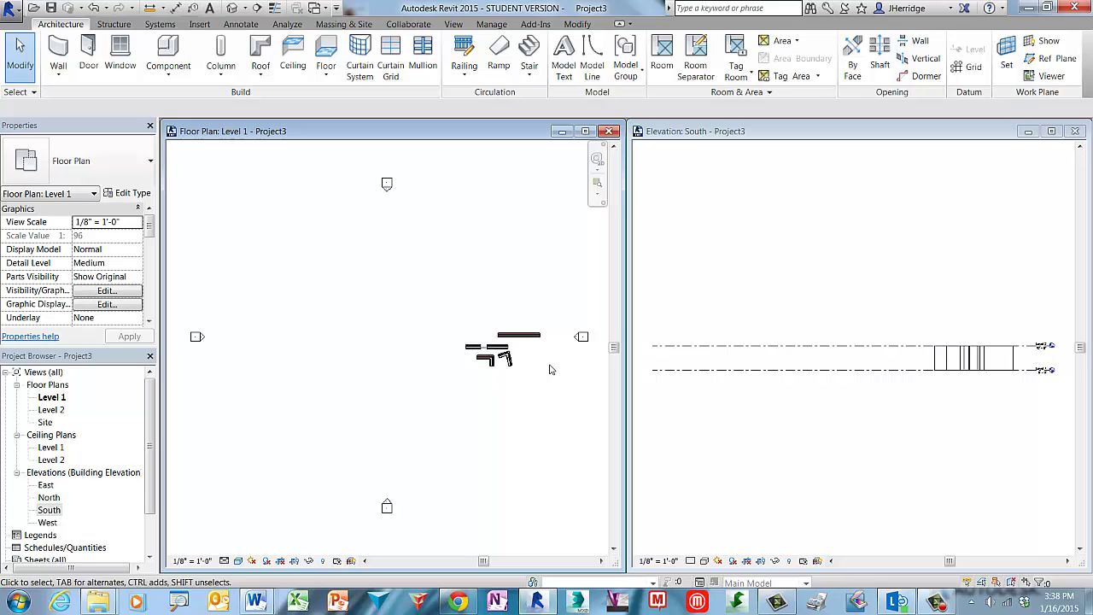
drag(549, 366, 419, 317)
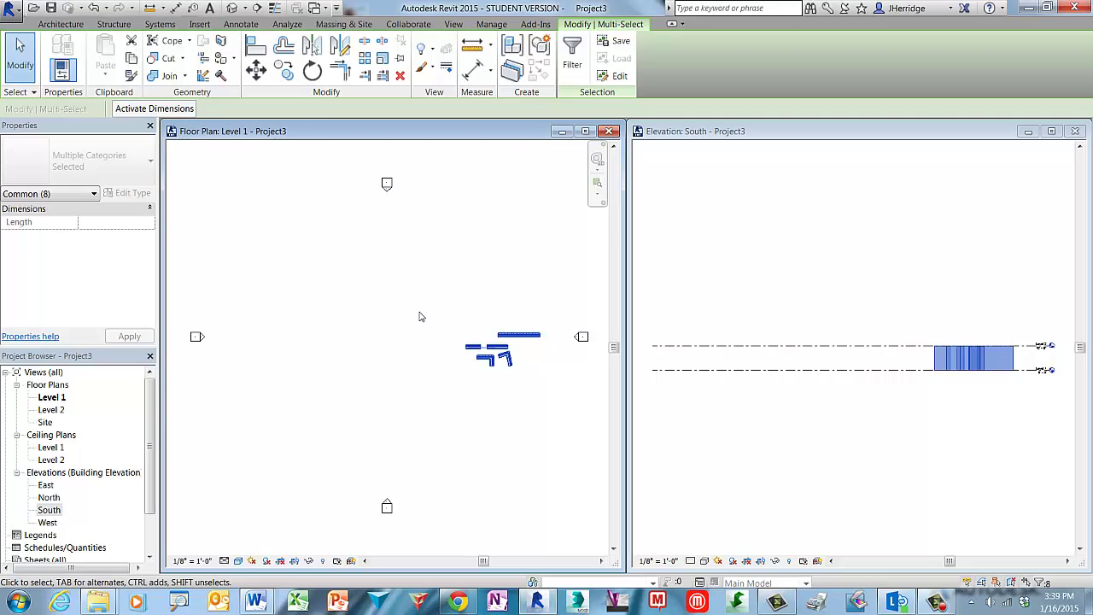
key(Delete)
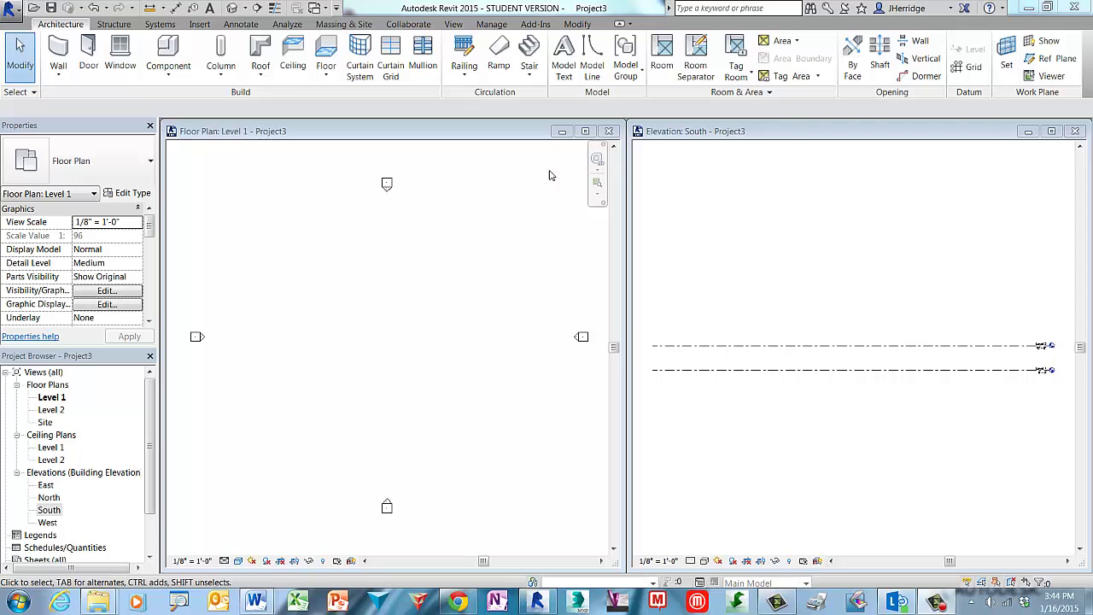
- Maximize the Level 1 floor plan view and set its detail level to Coarse
click(585, 131)
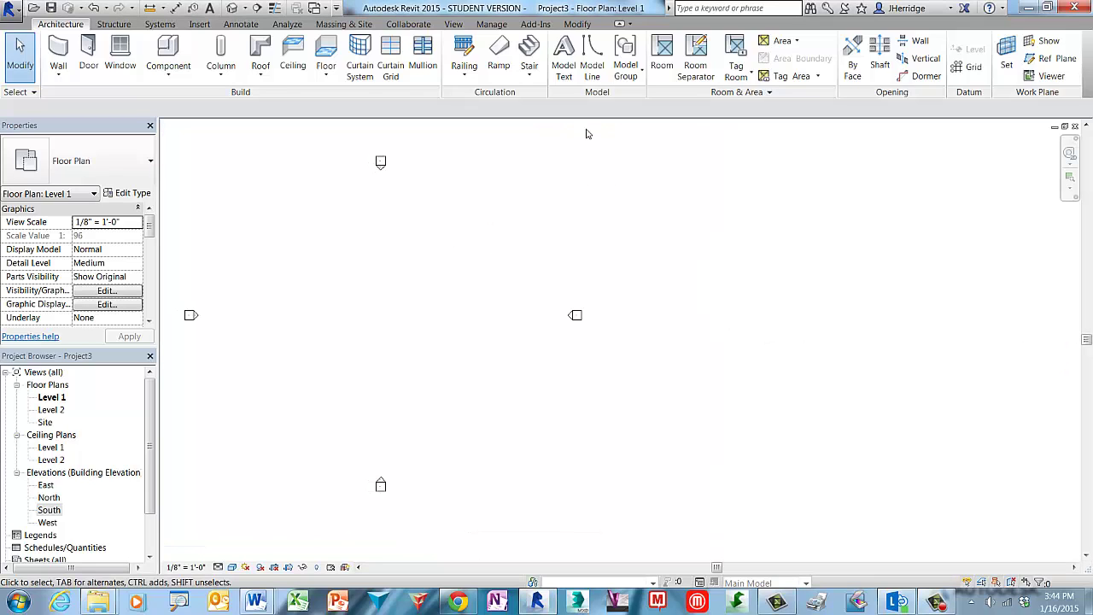
right_click(410, 241)
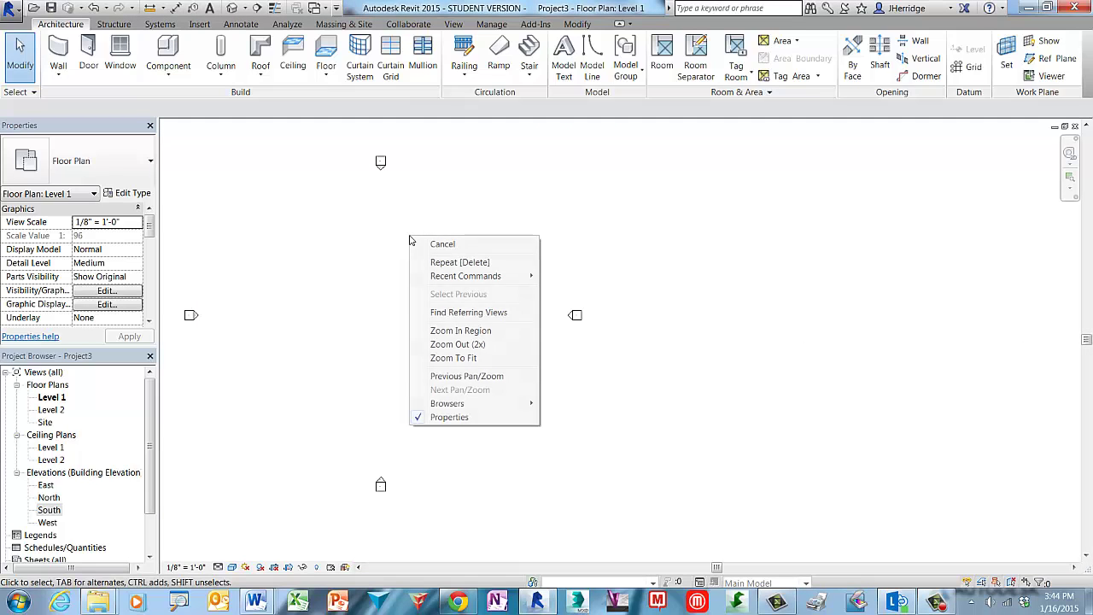
click(478, 358)
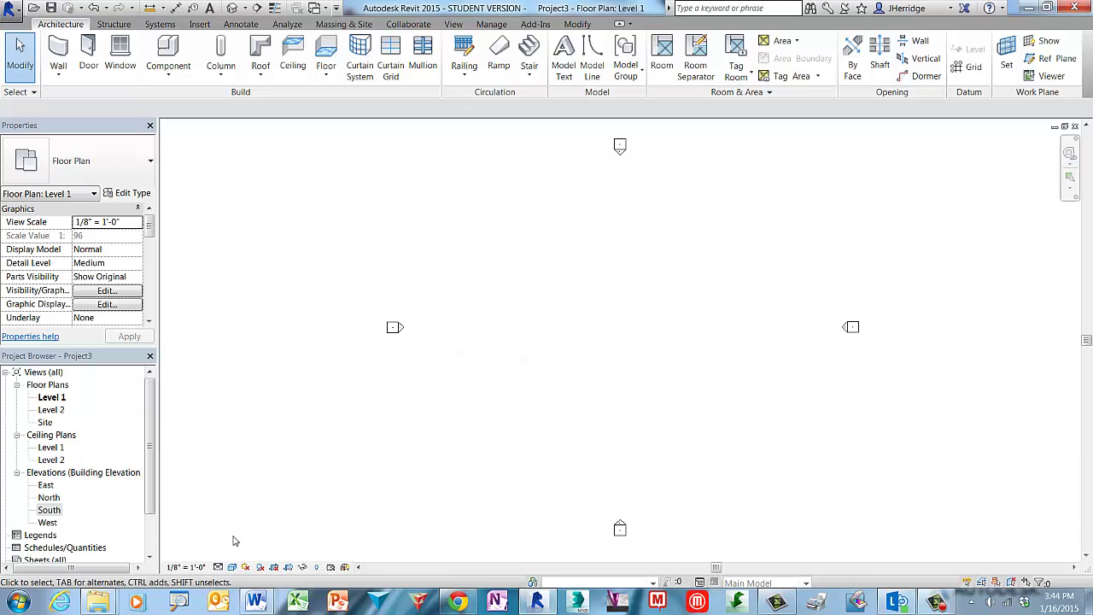
click(218, 567)
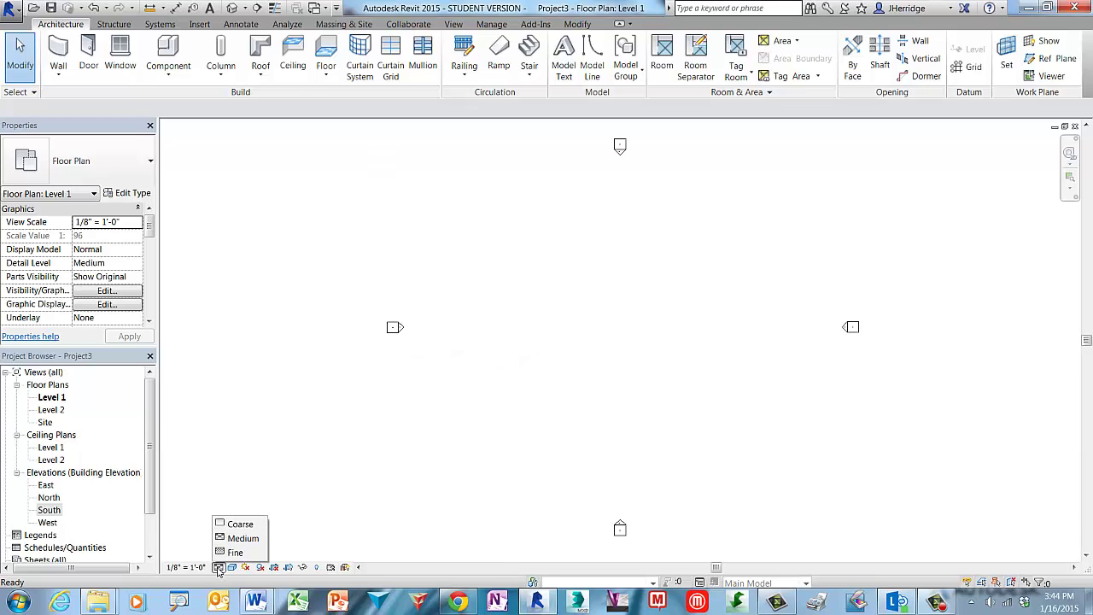
click(239, 524)
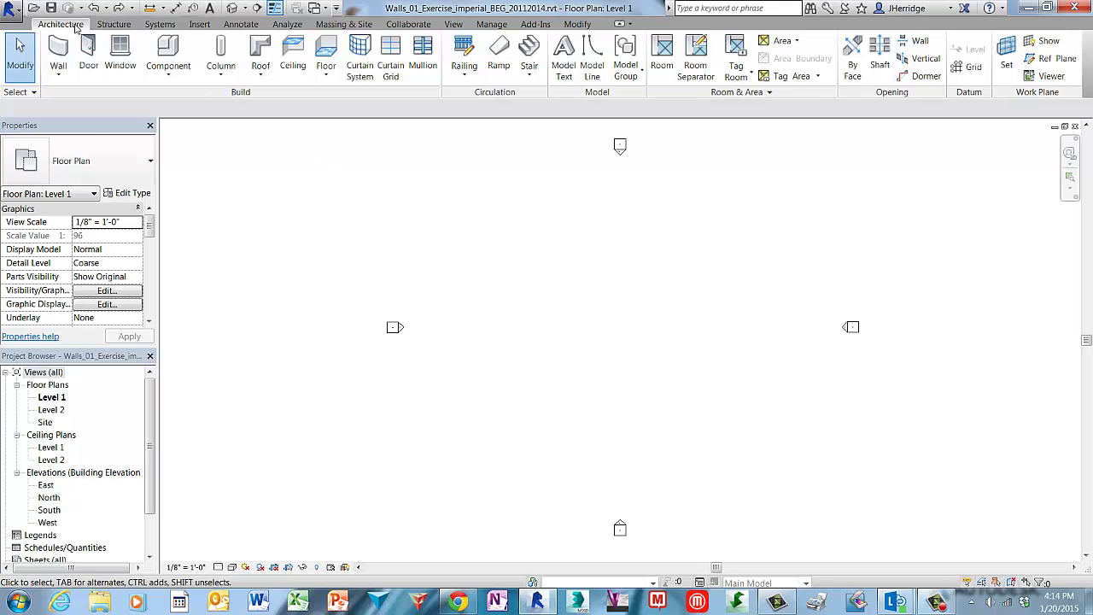
- Start an architectural wall of type Exterior - Brick on Mtl. Stud with its location line at Wall Centerline
click(57, 75)
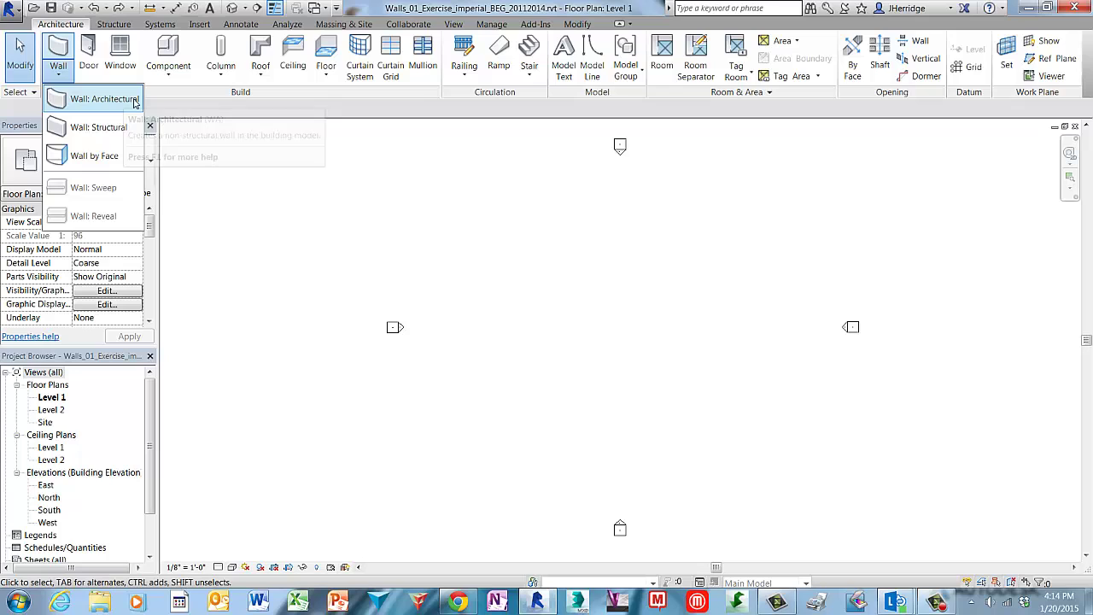
click(103, 99)
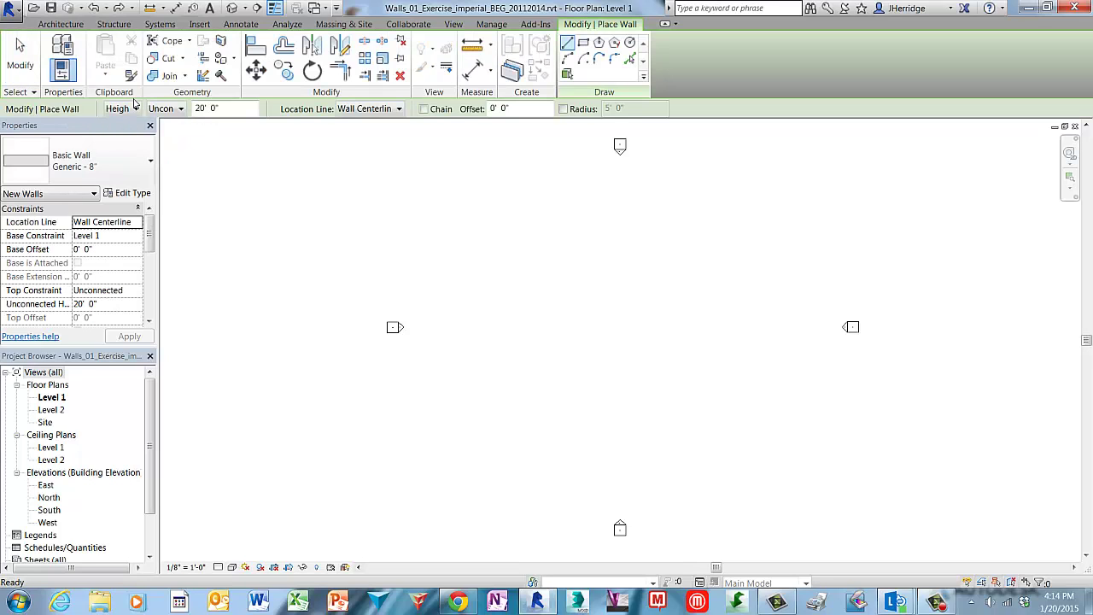
click(150, 164)
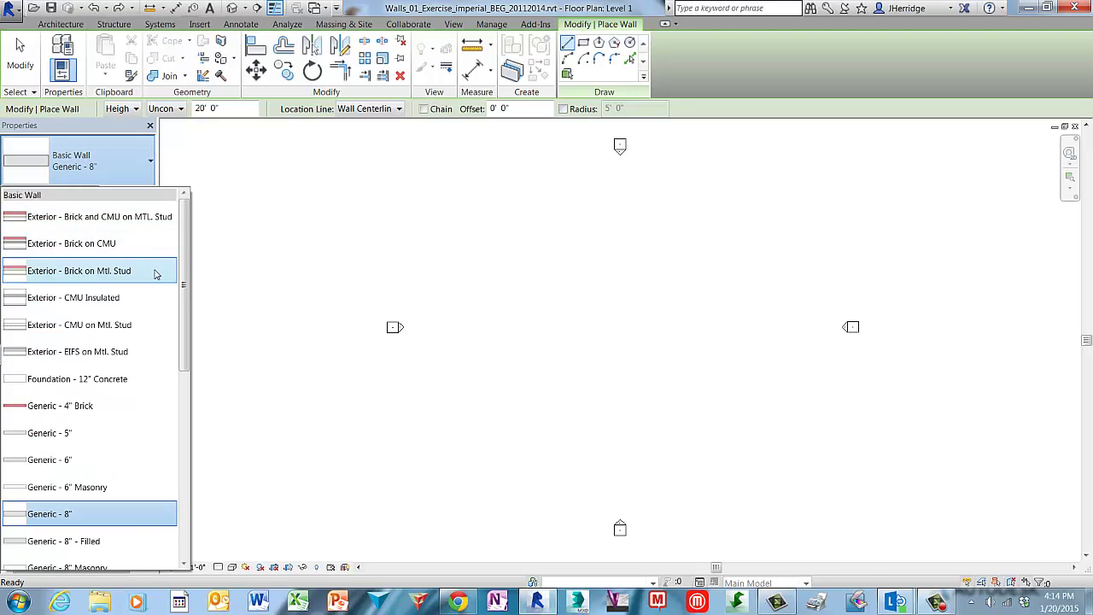
click(103, 270)
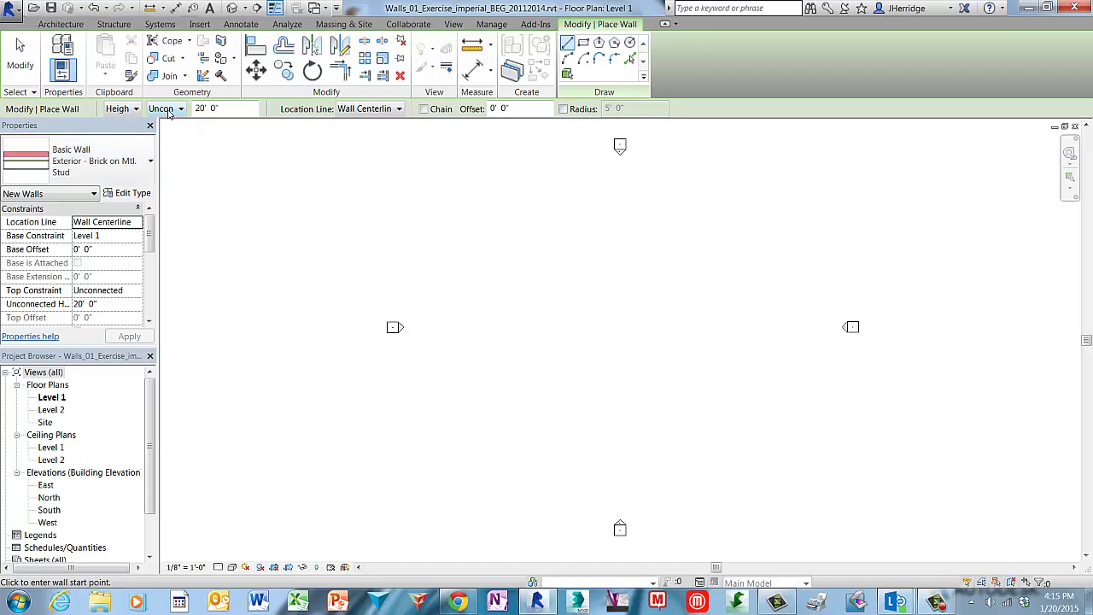
click(397, 111)
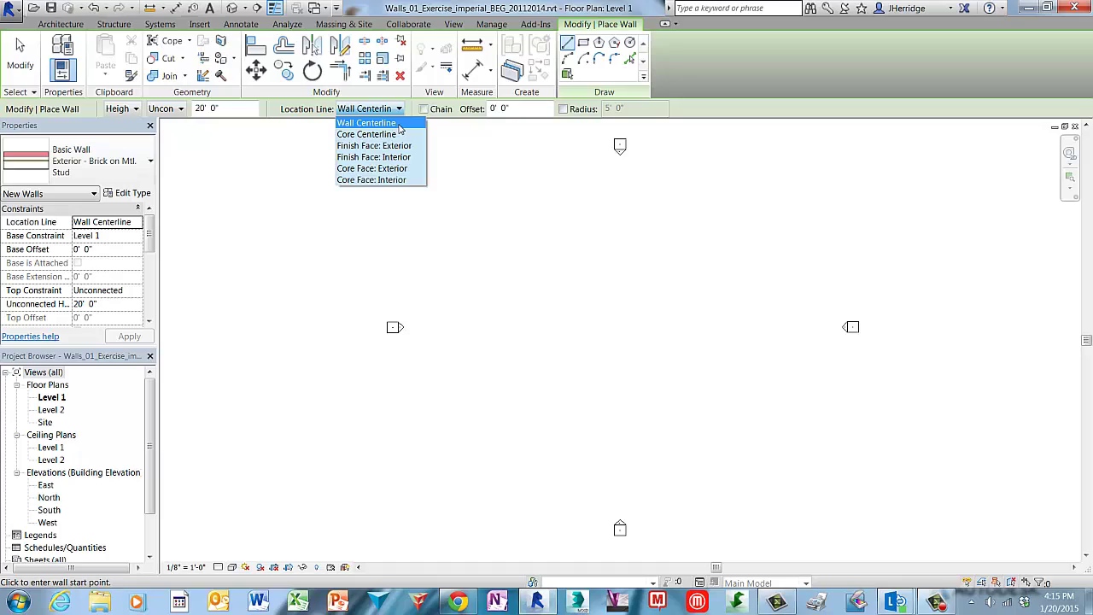
click(399, 125)
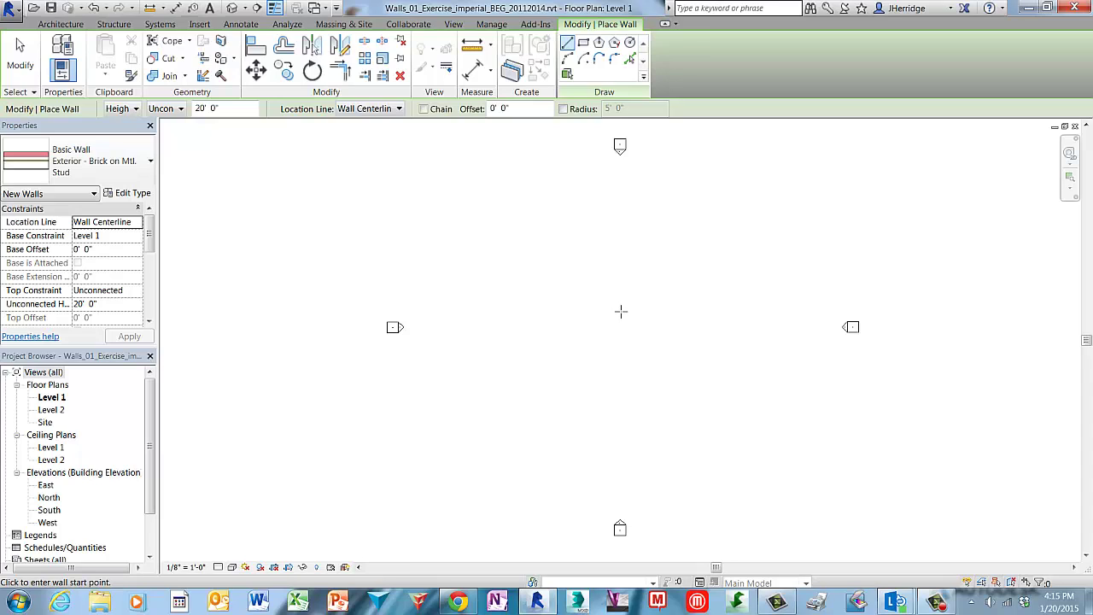
- Draw a horizontal wall about 9' long between the elevation markers
click(615, 304)
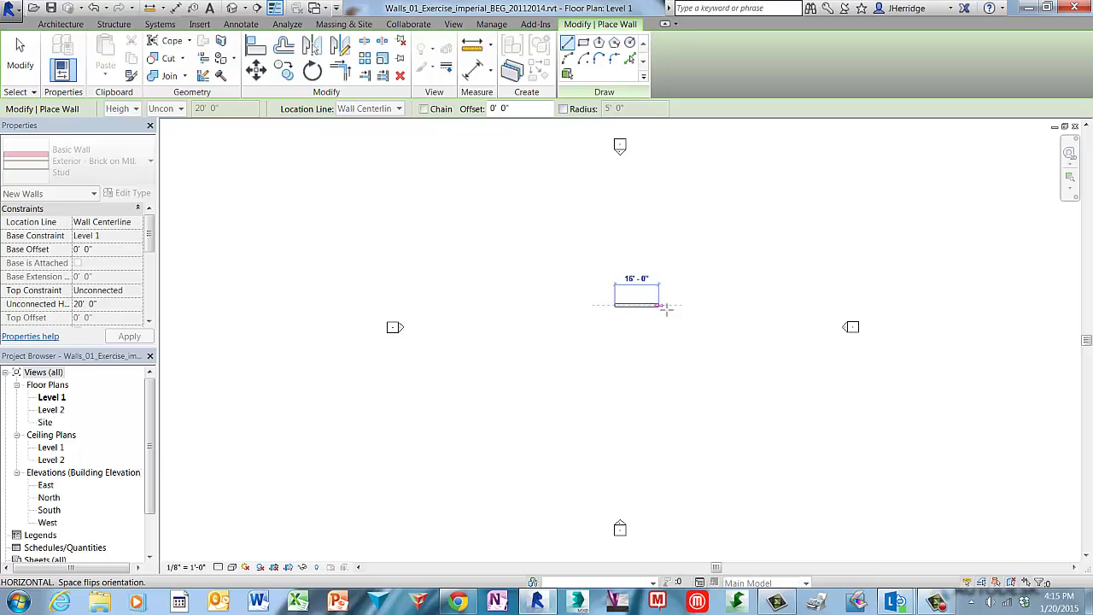
scroll(664, 310, up, 5)
scroll(665, 309, up, 2)
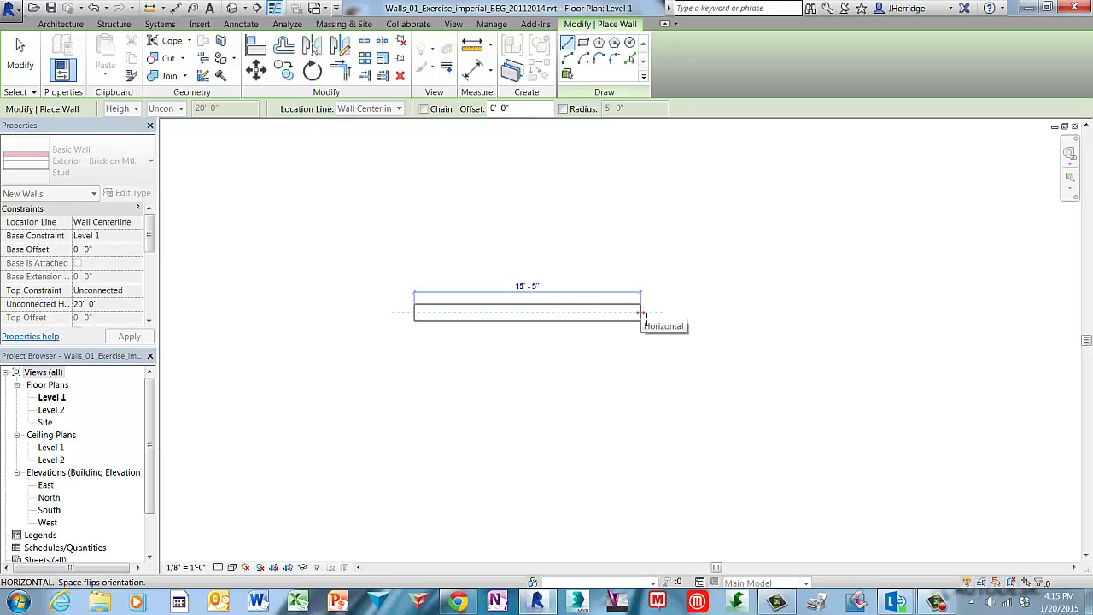
scroll(642, 314, down, 4)
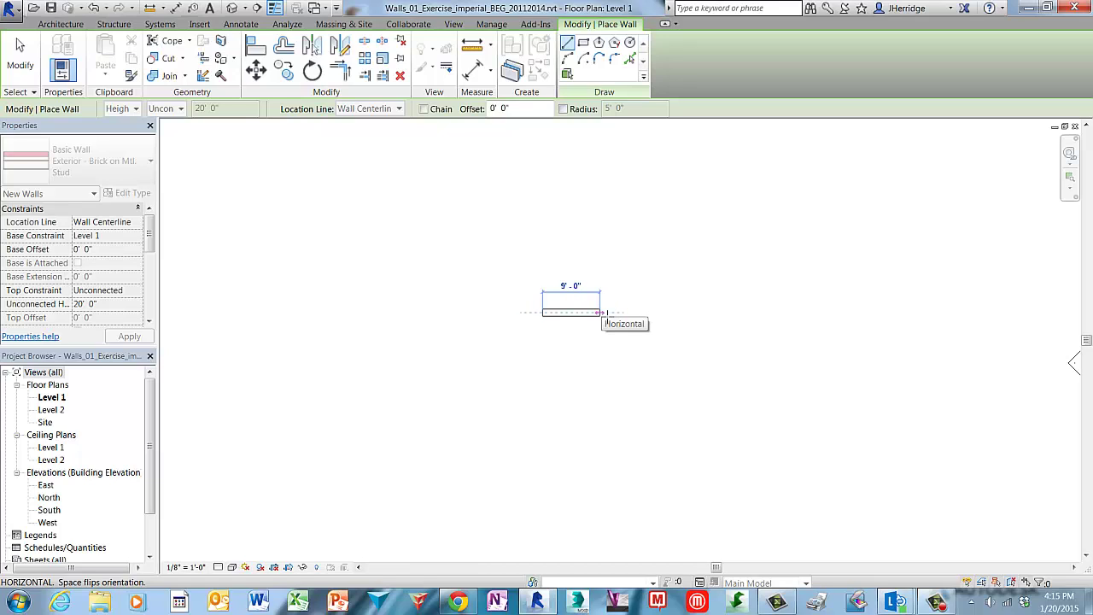
click(607, 313)
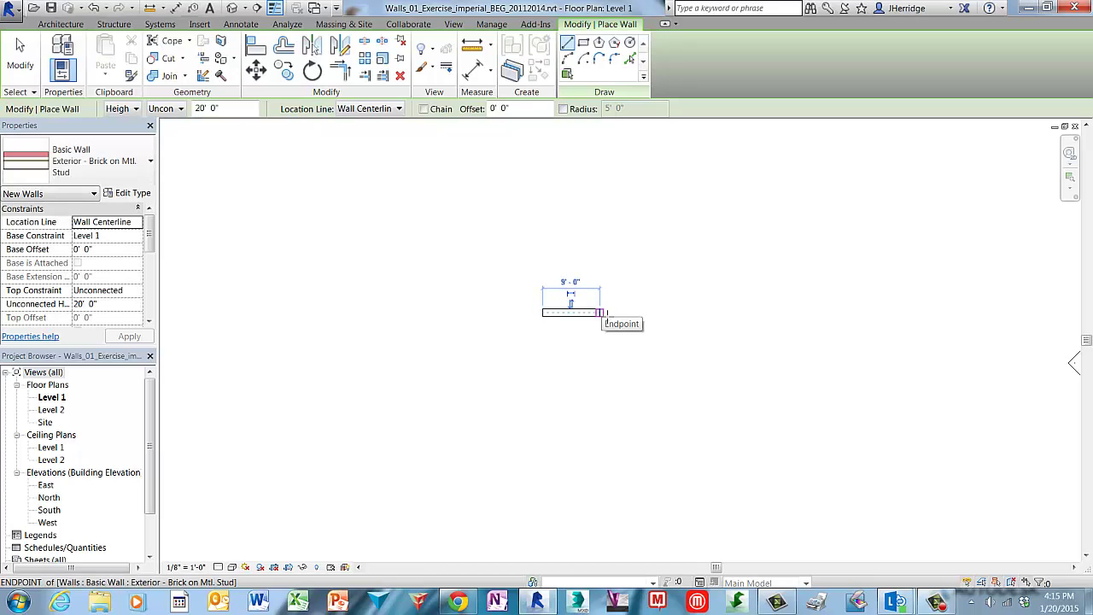
- Set the horizontal wall's length to 10'
scroll(608, 316, up, 2)
scroll(608, 316, up, 3)
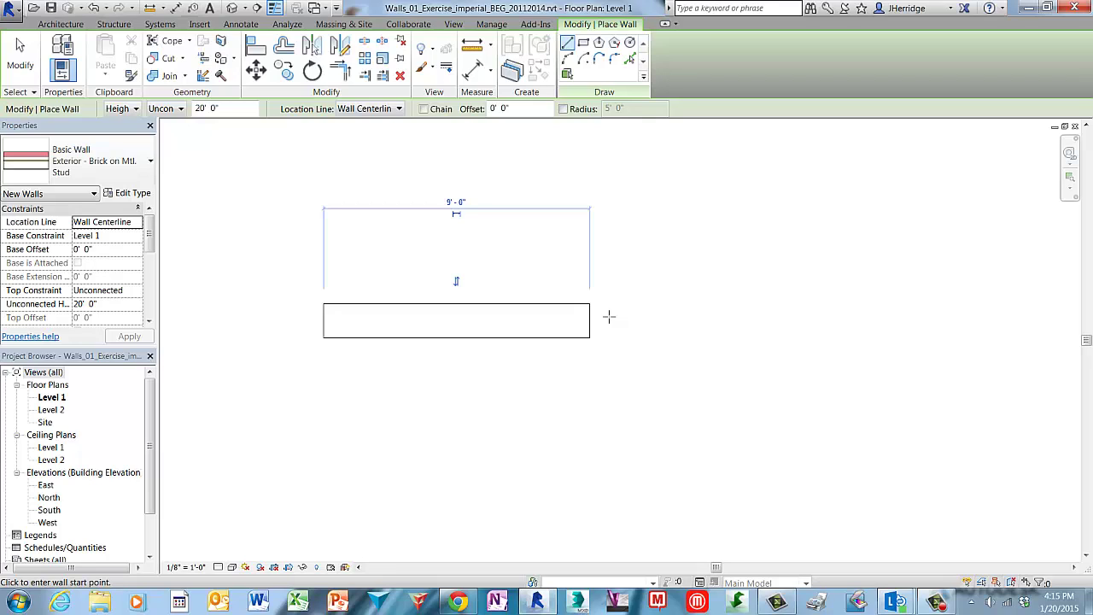
click(468, 206)
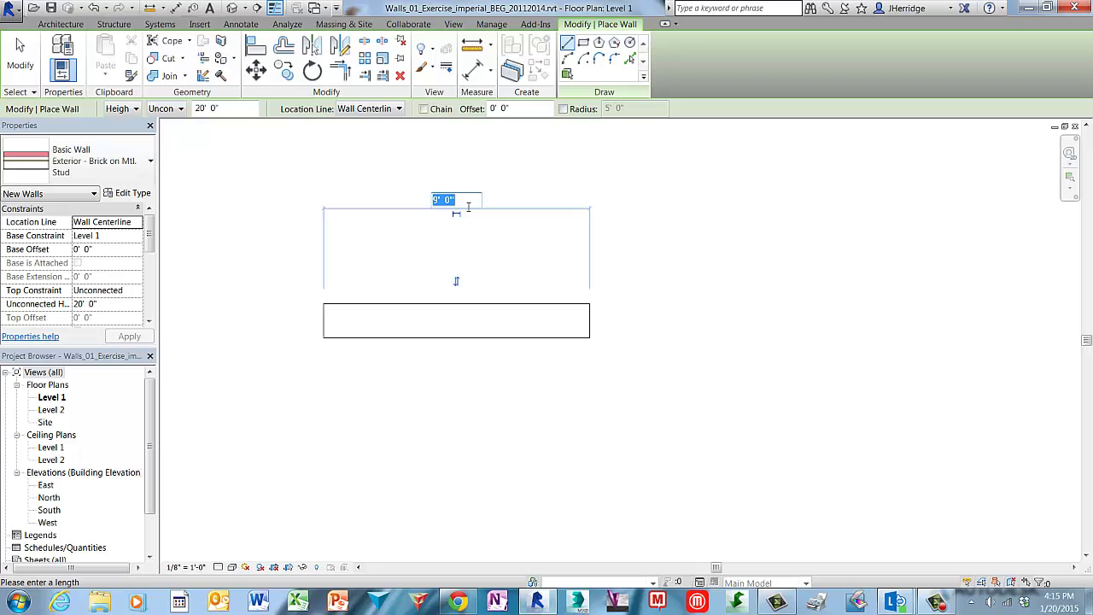
text(10)
key(Return)
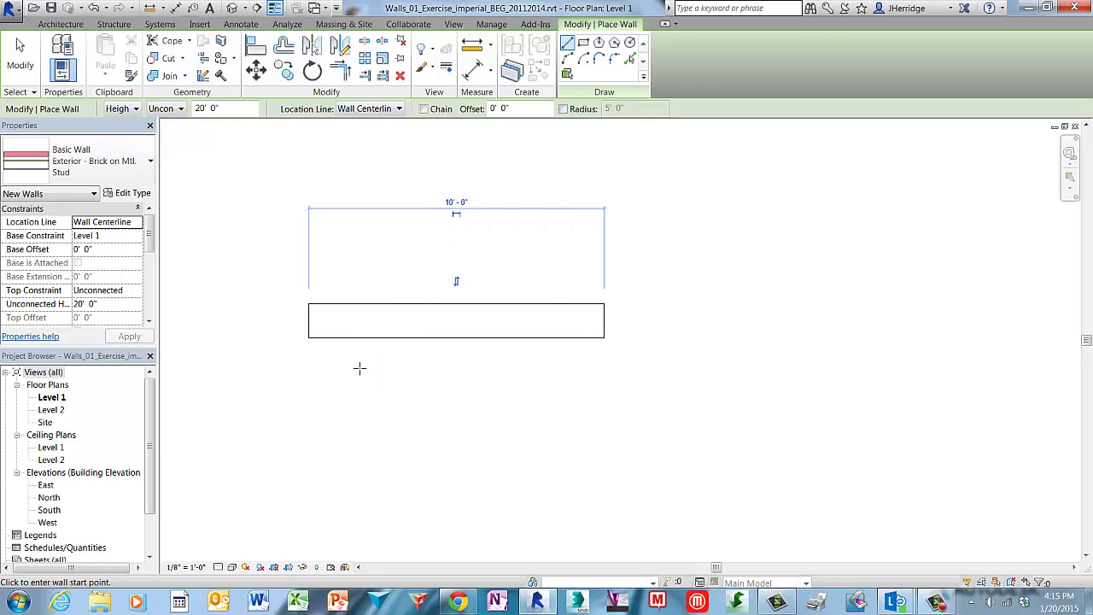
- Set the floor plan's detail level to Medium, turn off Thin Lines and leave the wall command
click(218, 567)
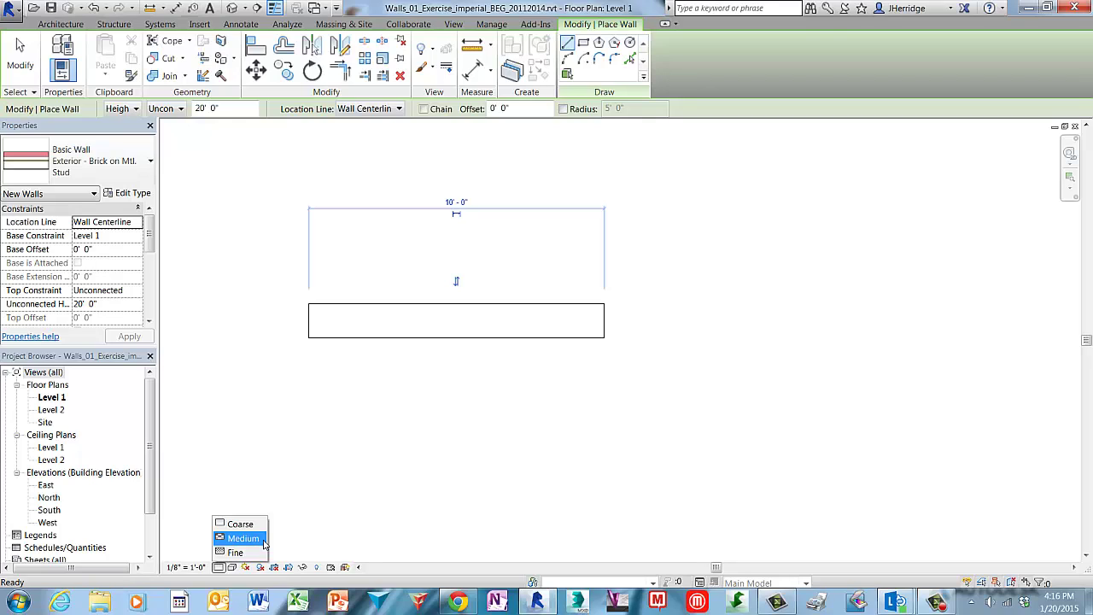
click(244, 539)
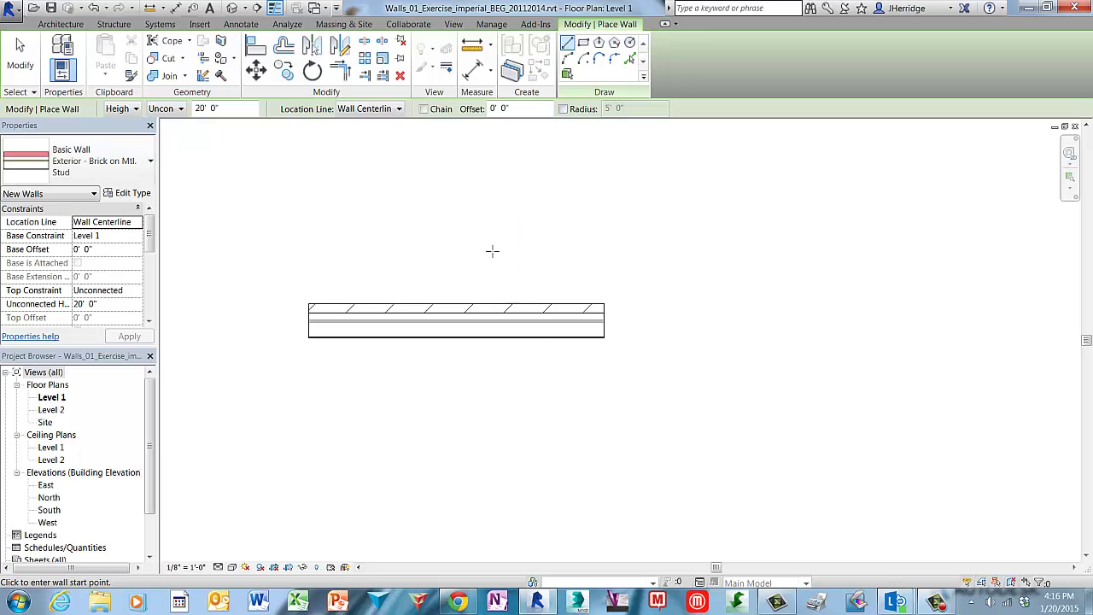
click(275, 9)
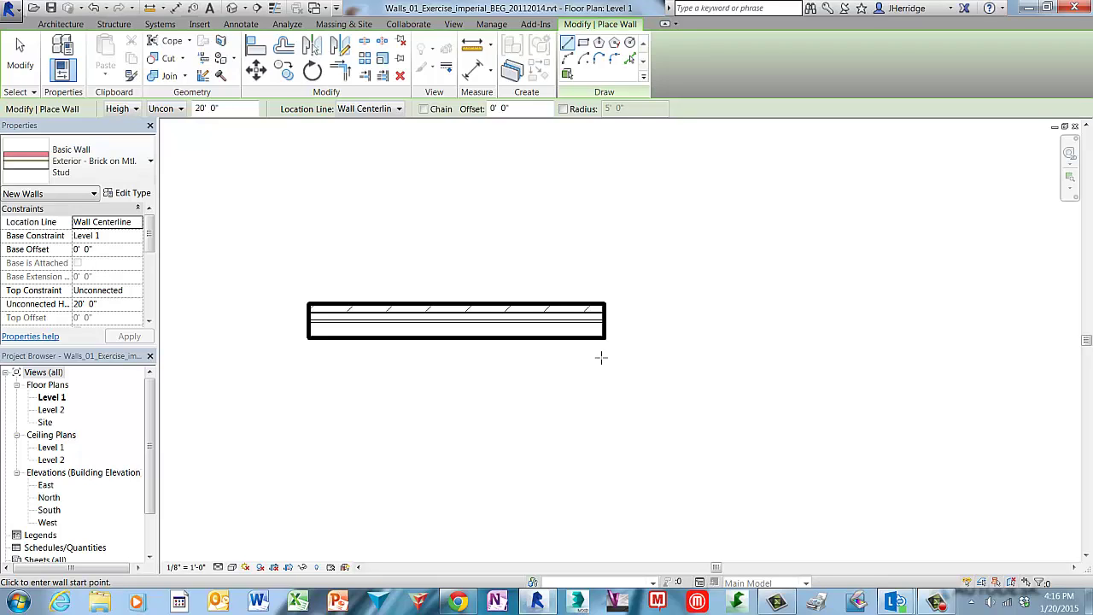
click(20, 51)
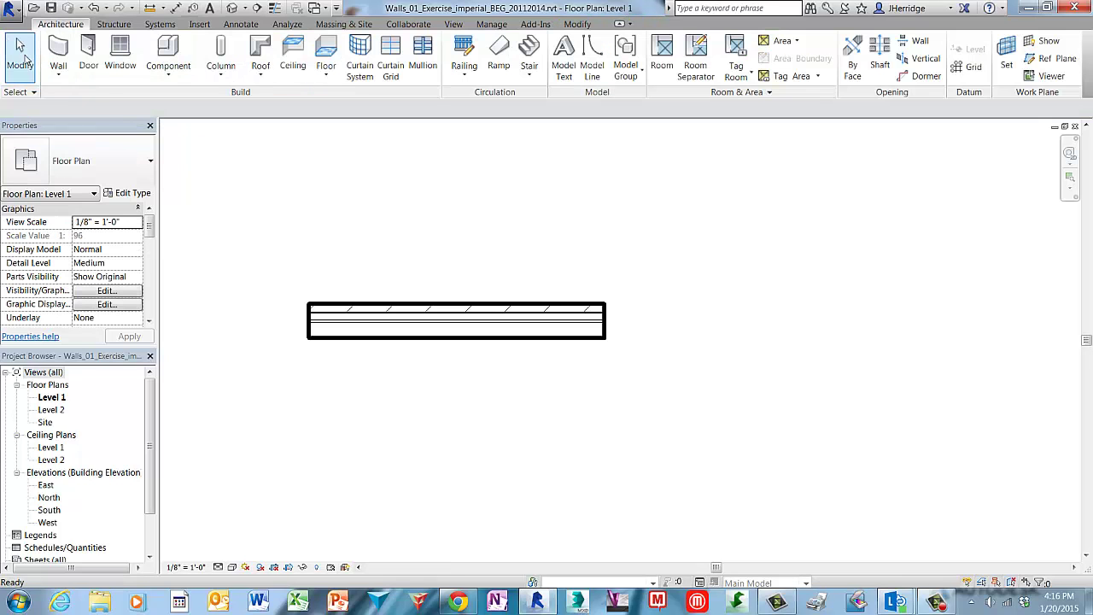
- Select the 10' wall, flip its orientation so the brick faces down, and flip it back
click(485, 308)
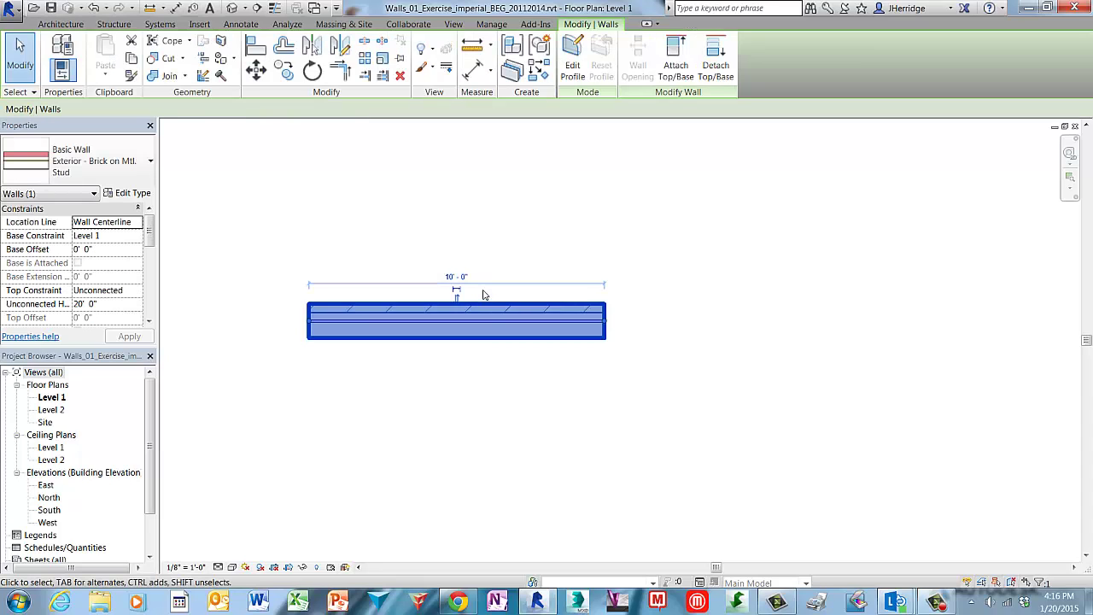
scroll(484, 293, up, 3)
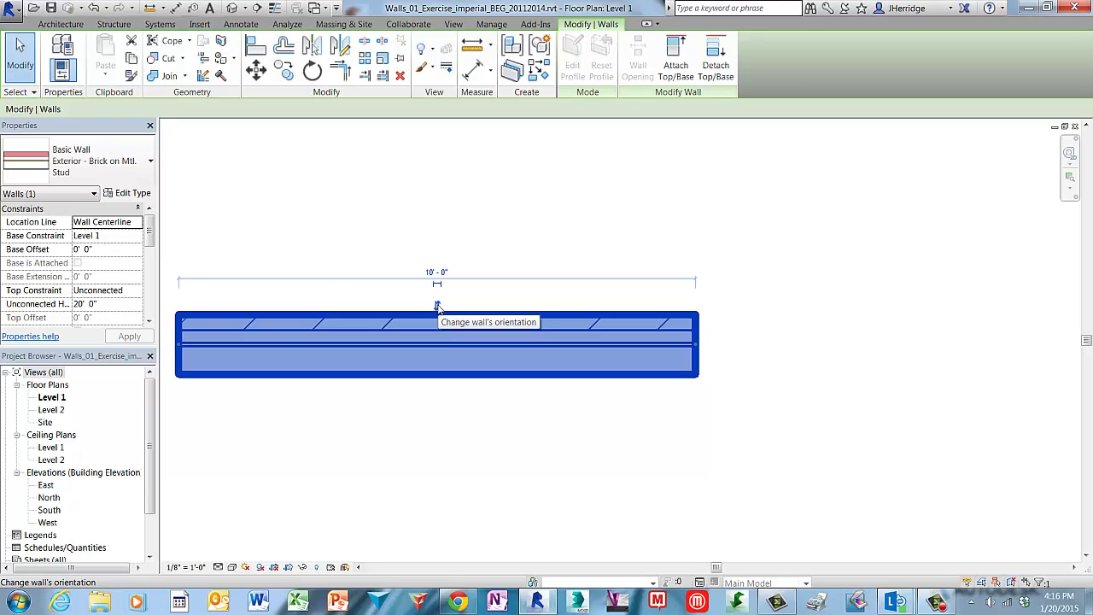
click(437, 306)
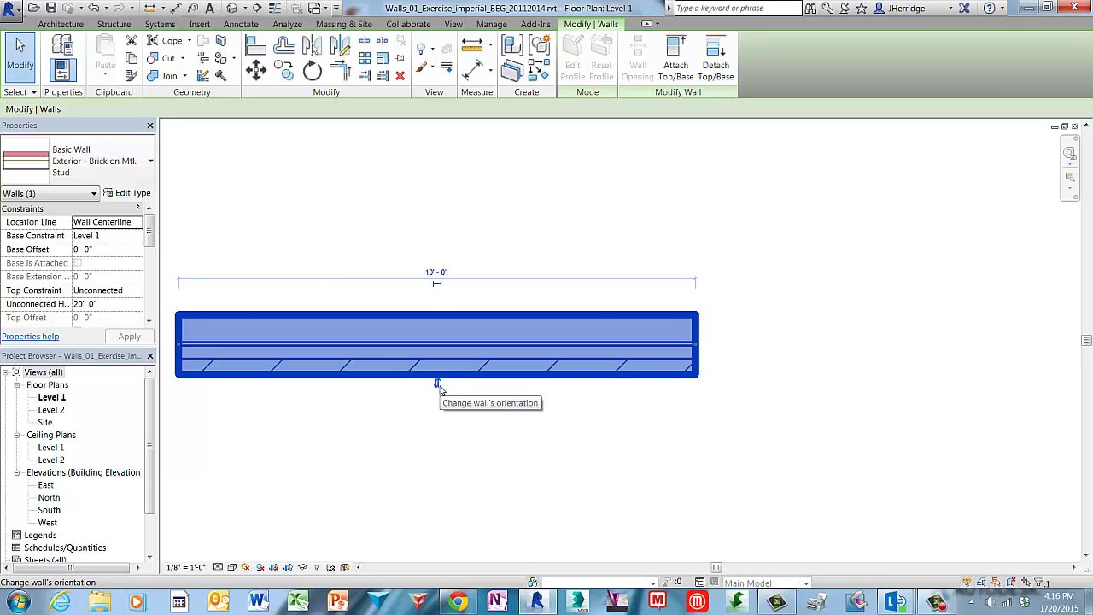
click(436, 384)
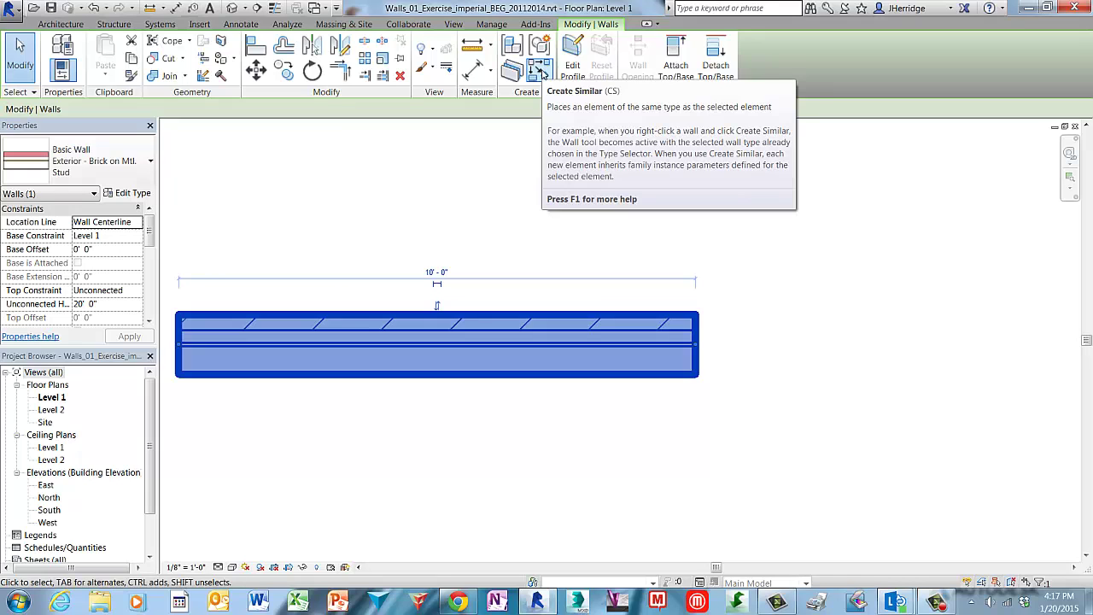
- Use Create Similar on the 10' wall to draw a 7' wall straight down from its right end
click(543, 74)
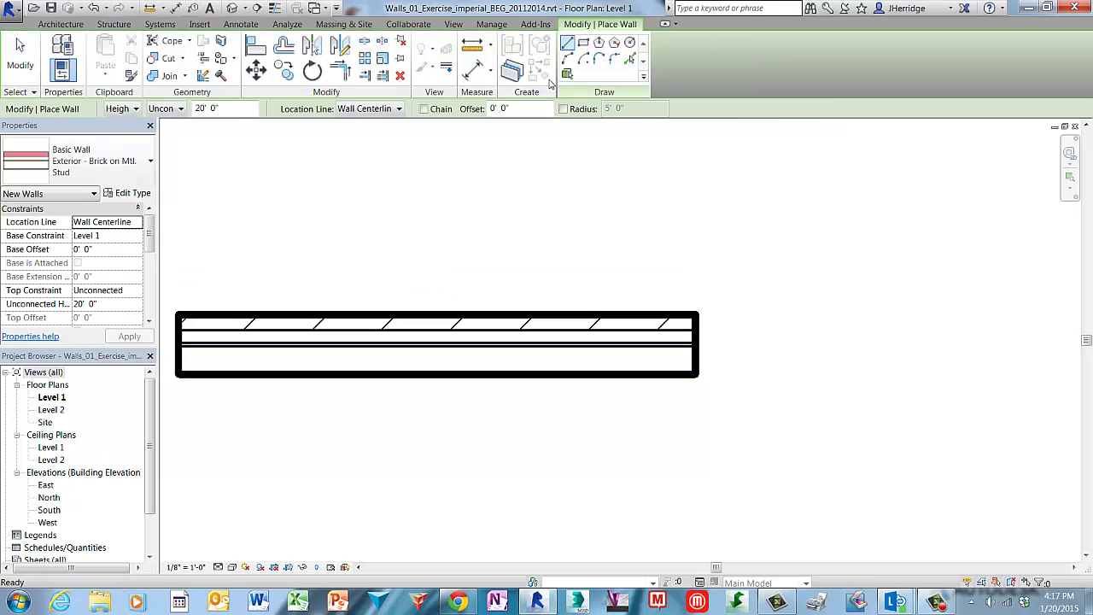
click(701, 351)
scroll(704, 350, down, 3)
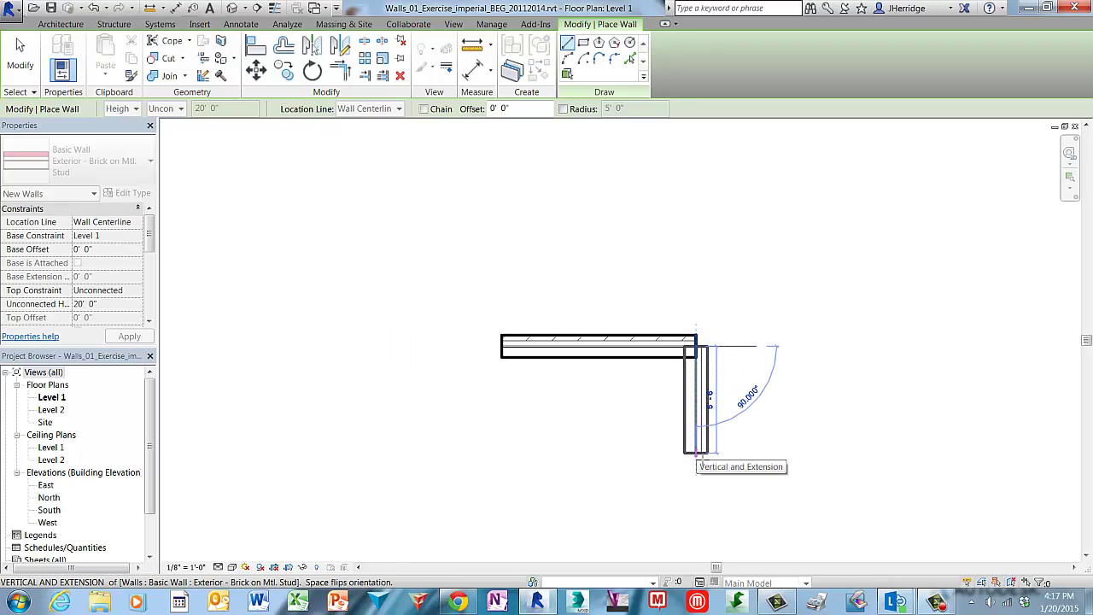
text(7)
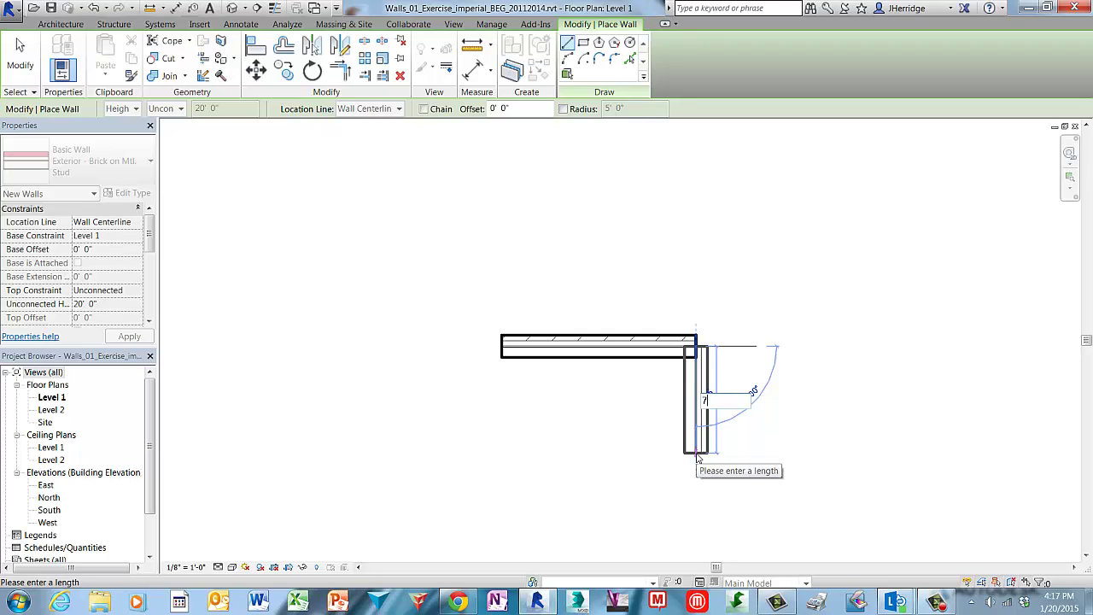
key(Return)
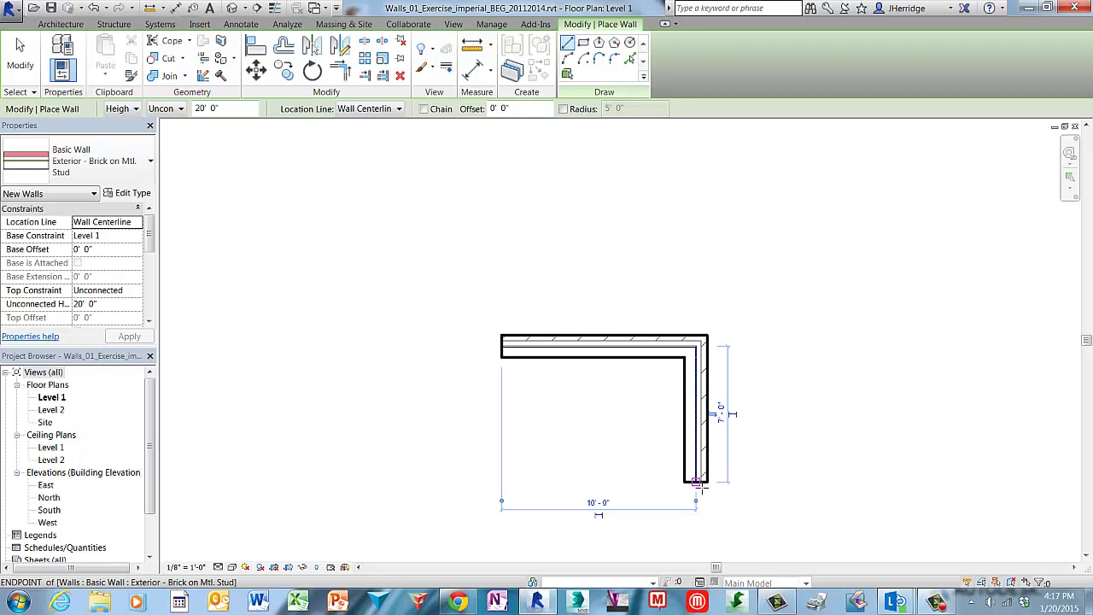
- Draw an 8' wall horizontally to the right from the lower end of the 7' wall
click(697, 483)
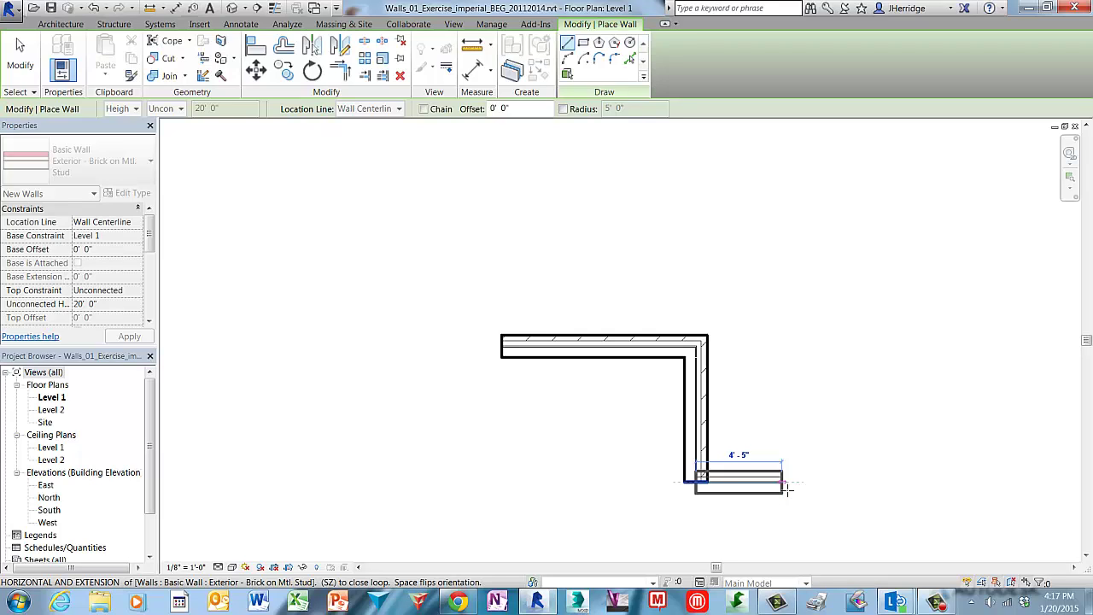
text(8)
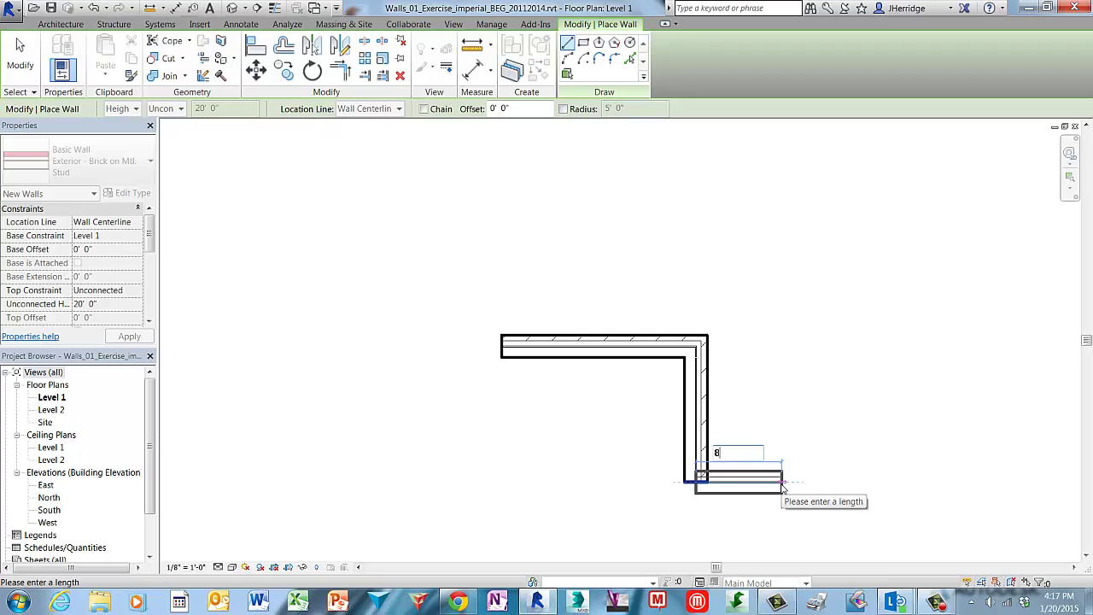
key(Return)
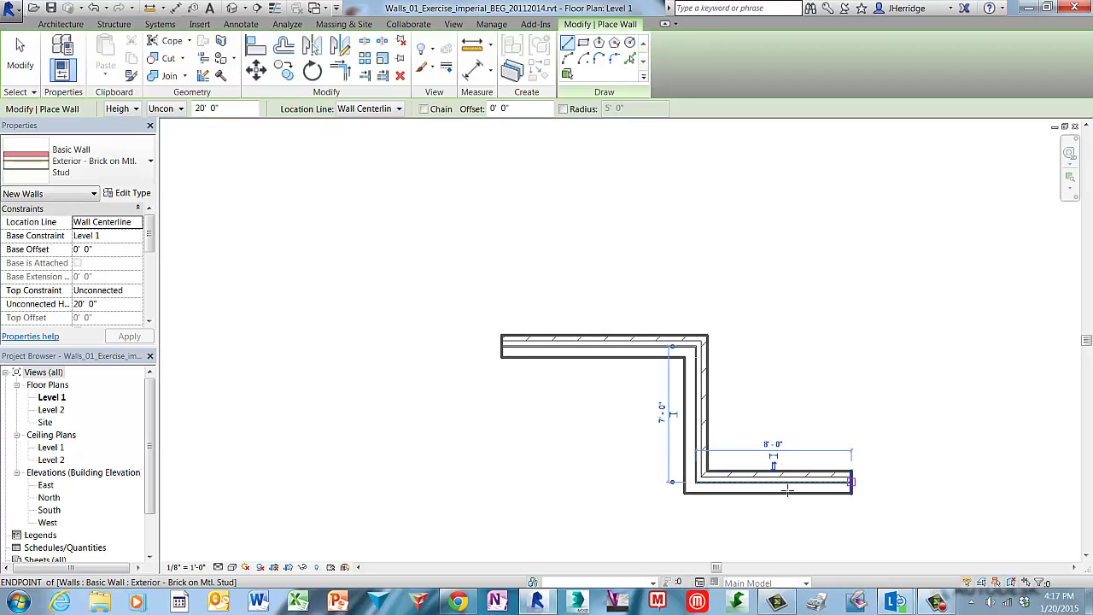
- Draw a vertical wall about 6'-2" long upward from the right end of the 8' wall and leave the wall command
click(860, 487)
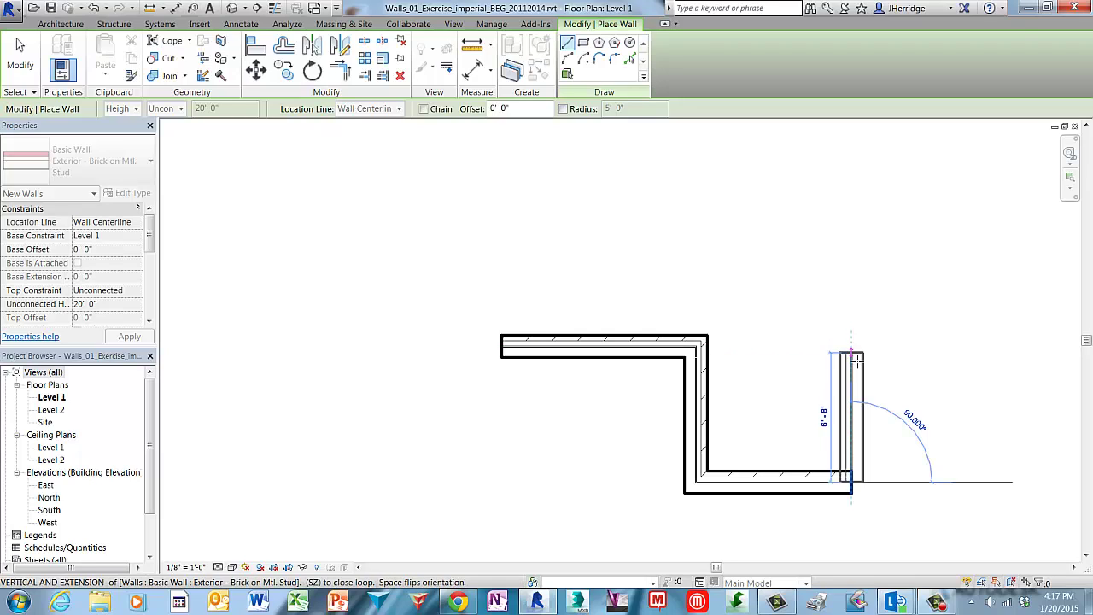
click(852, 362)
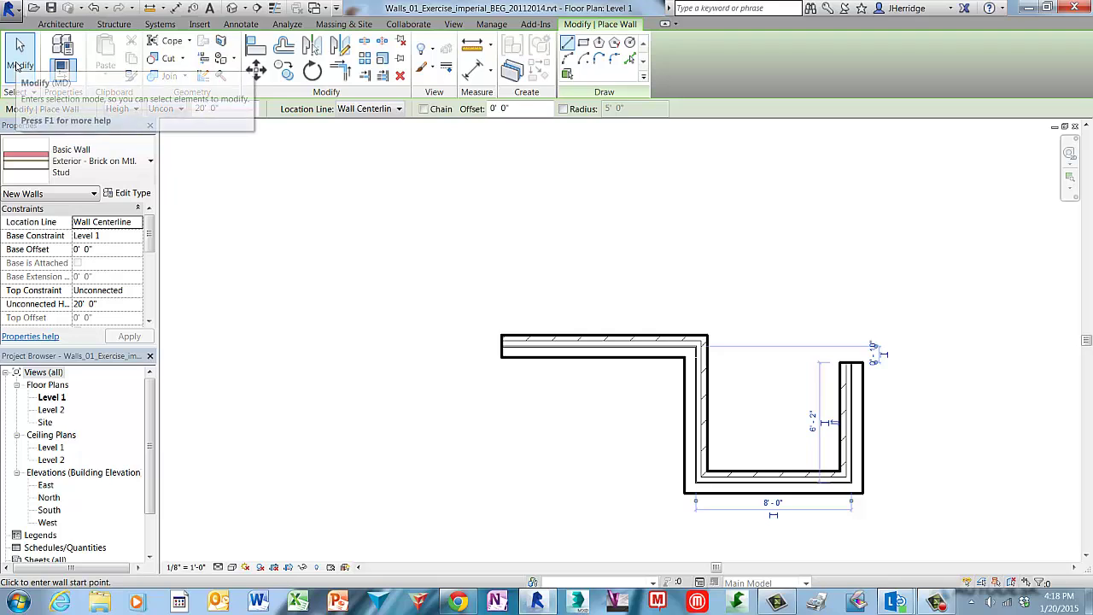
click(19, 60)
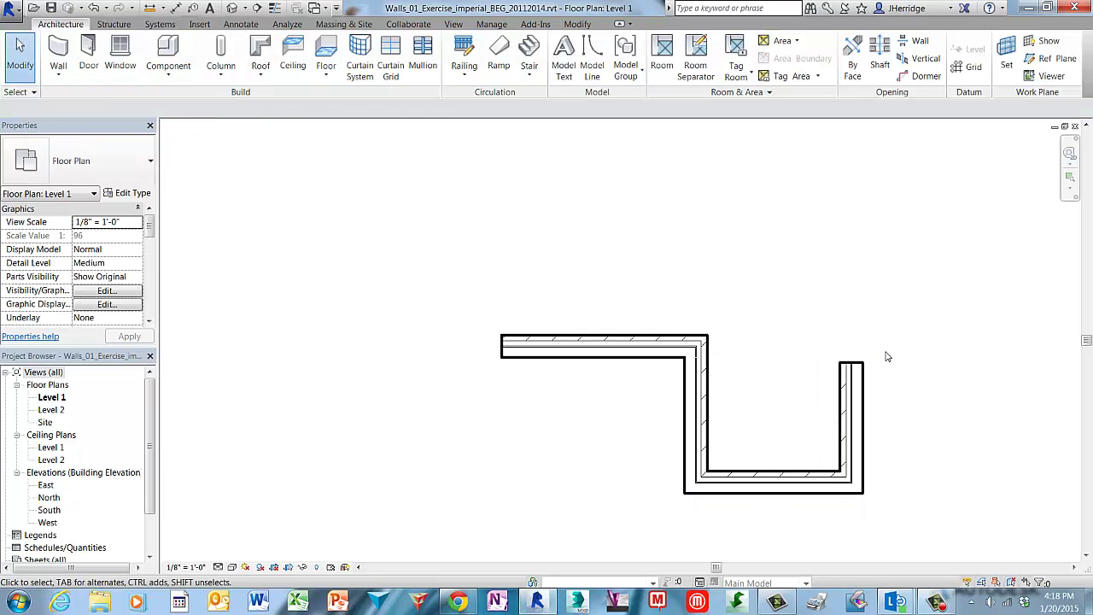
- Stretch the new vertical wall's upper end to about 11'-3", and shorten it to 7' in line with the first 10' wall
click(863, 375)
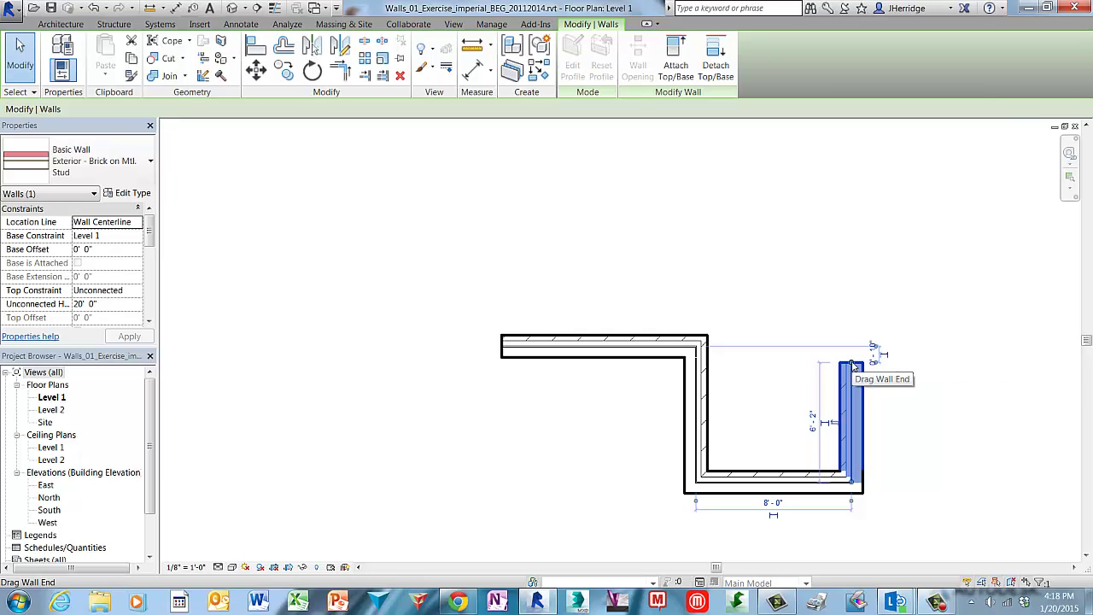
drag(851, 363, 851, 264)
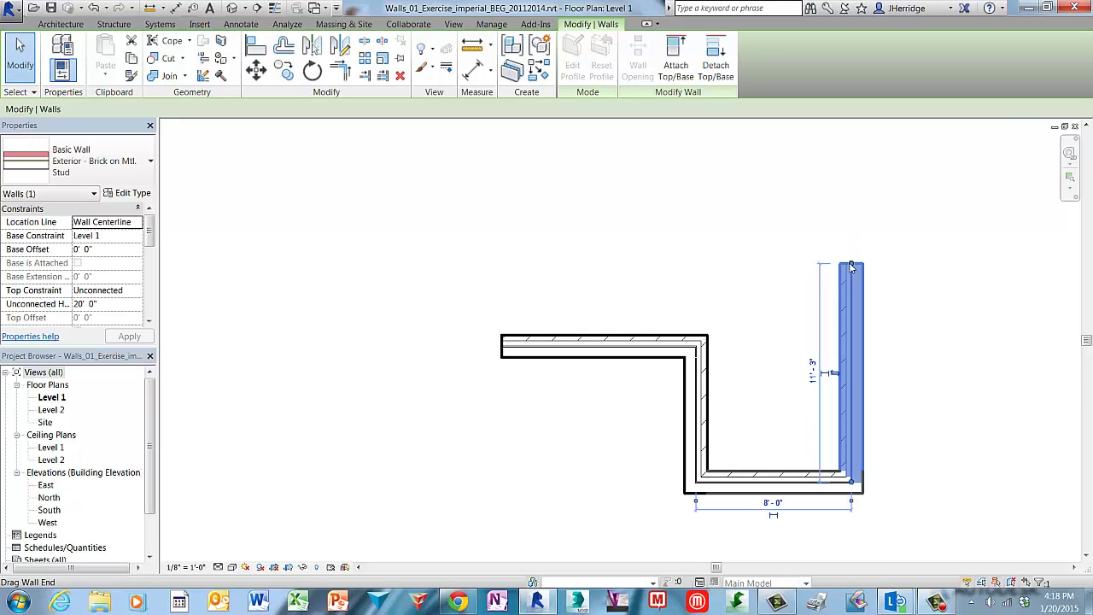
click(901, 293)
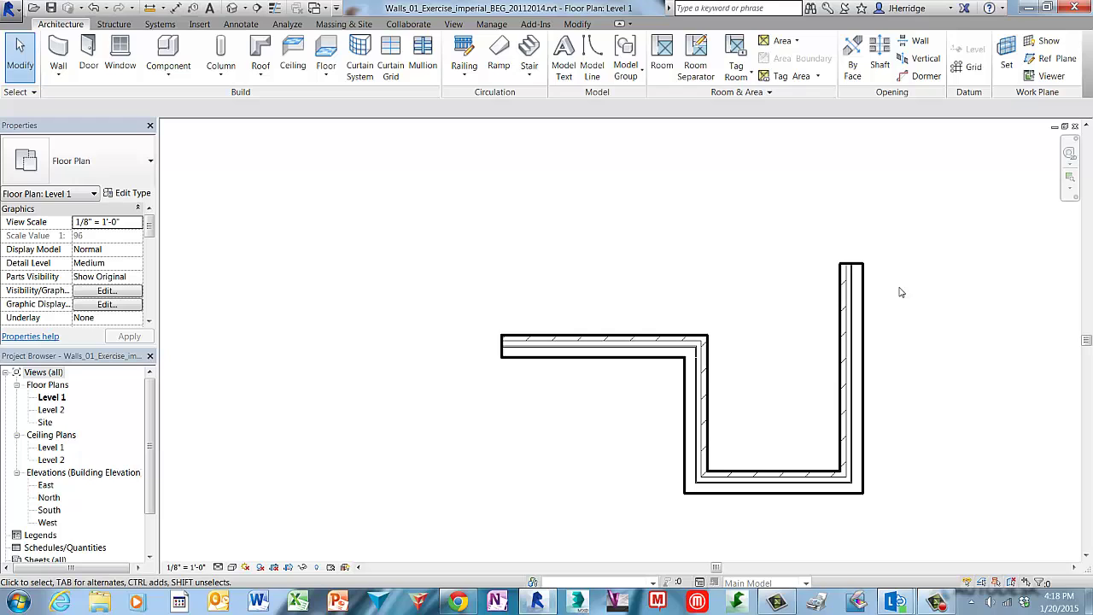
click(864, 294)
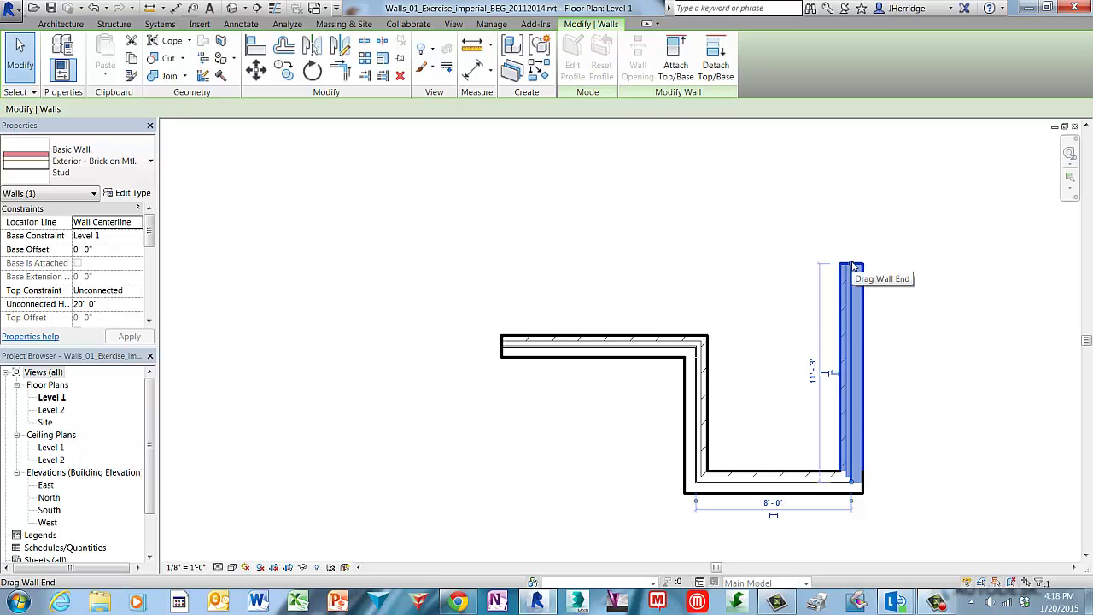
drag(852, 266, 852, 348)
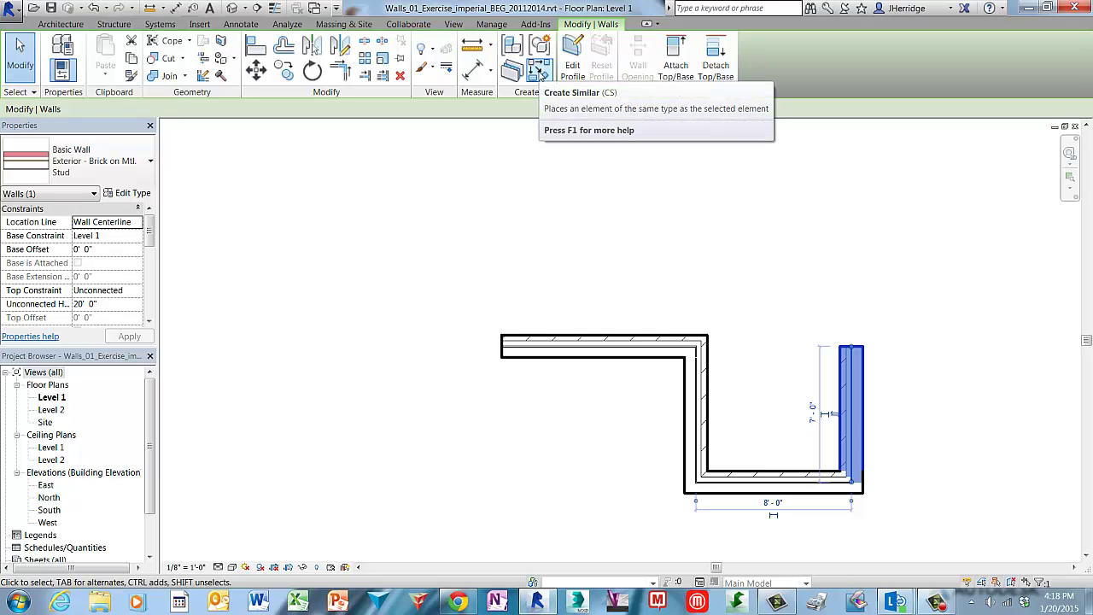
- Use Create Similar with Chain enabled to draw a 10' wall to the right from the shortened wall's upper end
click(539, 75)
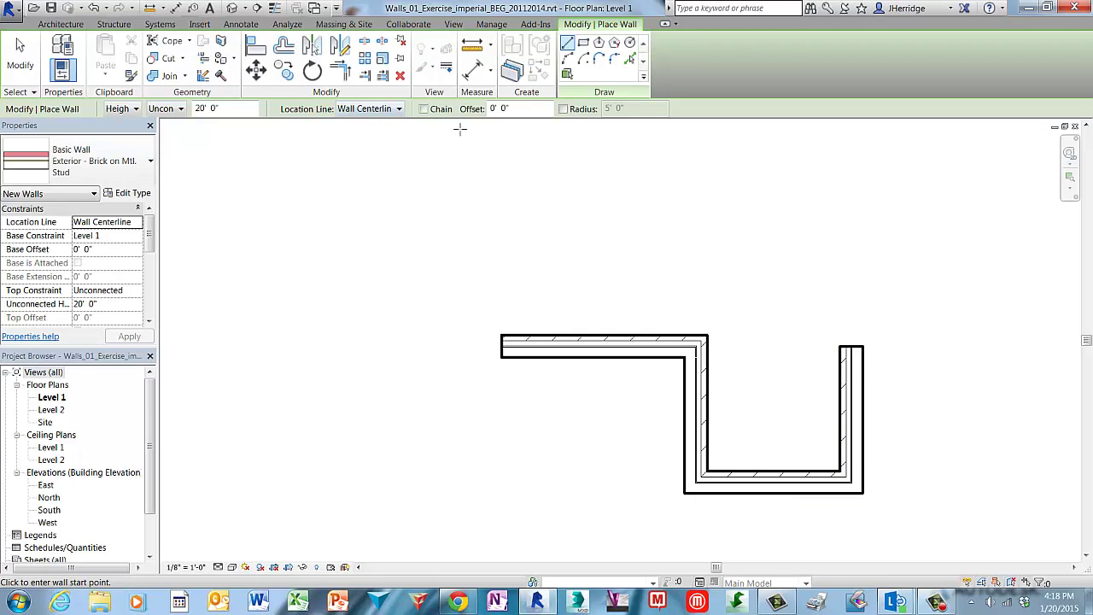
click(423, 110)
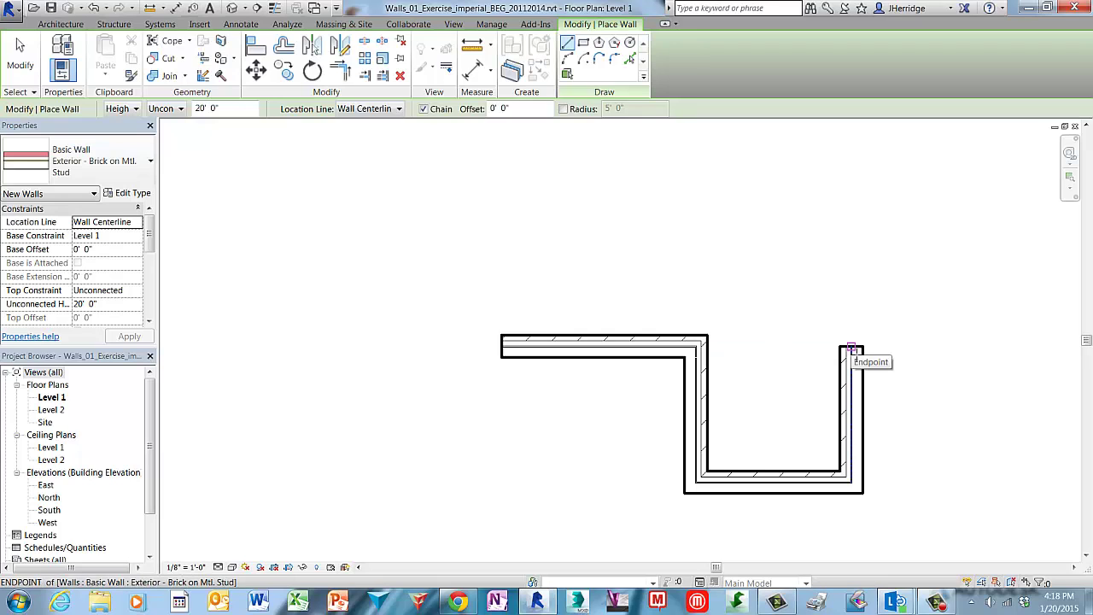
click(852, 349)
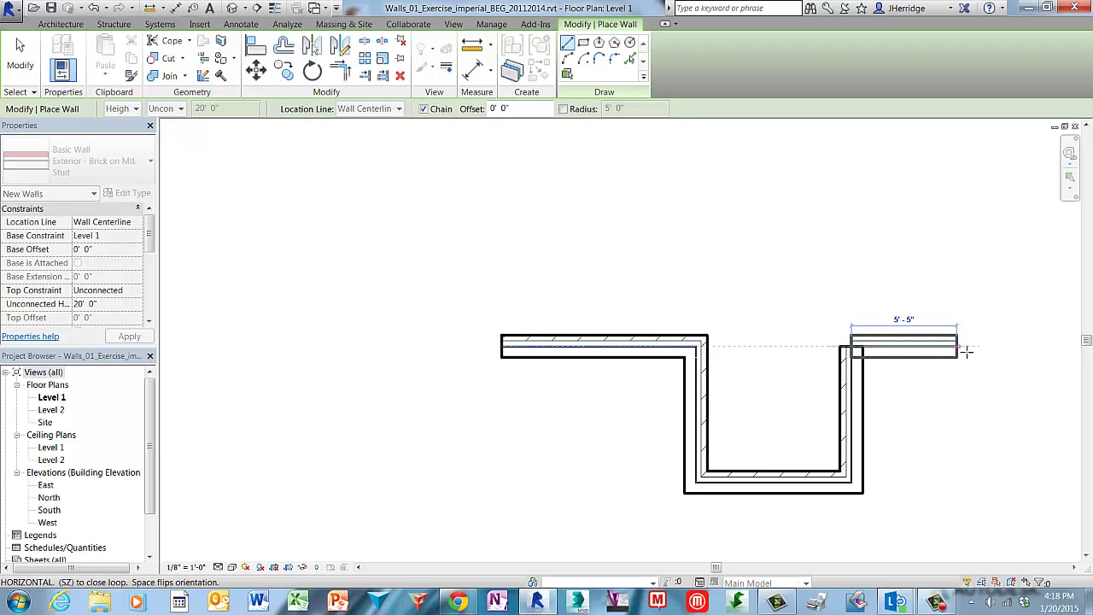
middle_drag(965, 350, 697, 287)
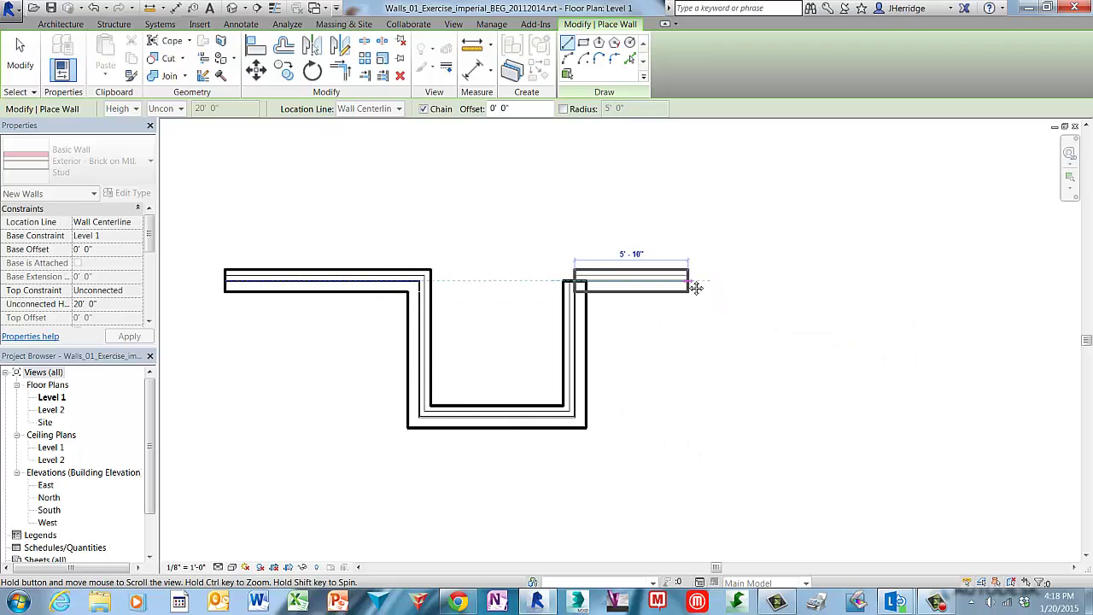
text(10)
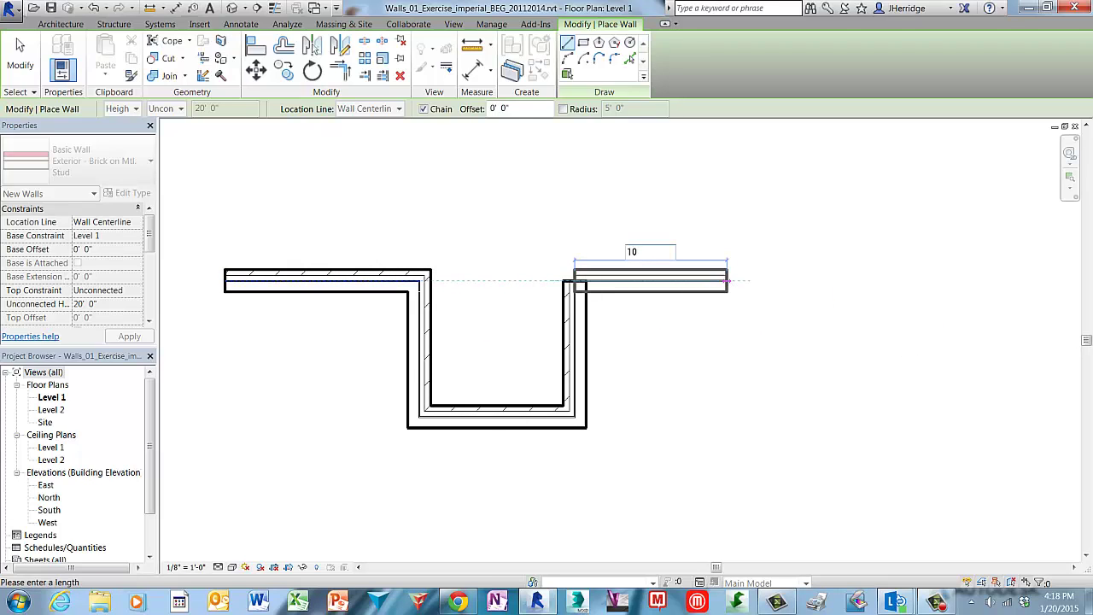
key(Return)
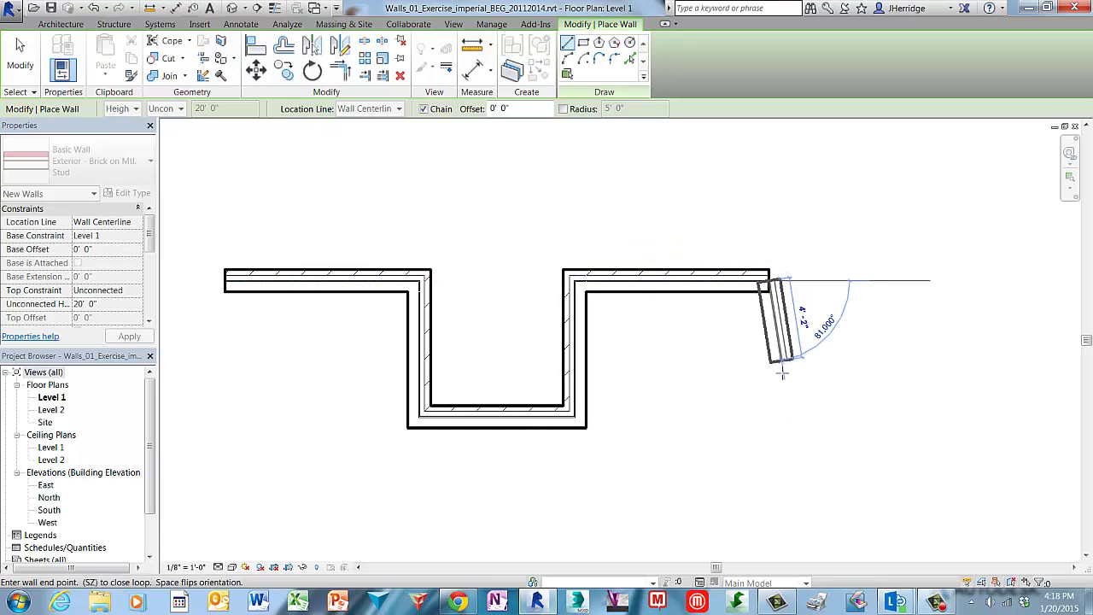
- Continue the chain with a 22' wall straight down and a wall left to align with the vertical wall above
scroll(773, 419, down, 2)
scroll(773, 418, down, 1)
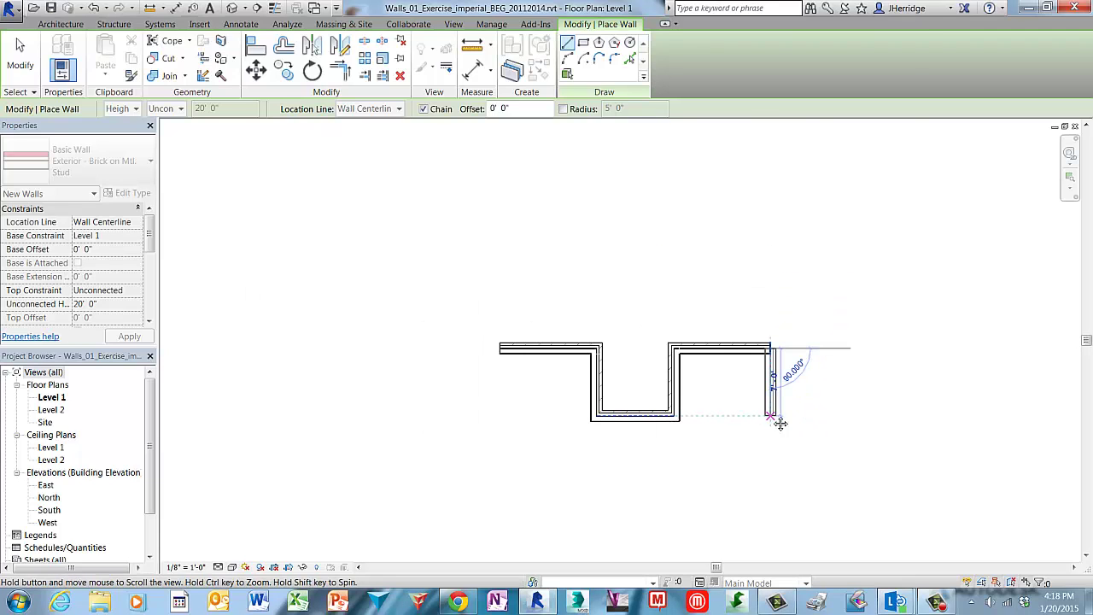
middle_drag(781, 420, 748, 284)
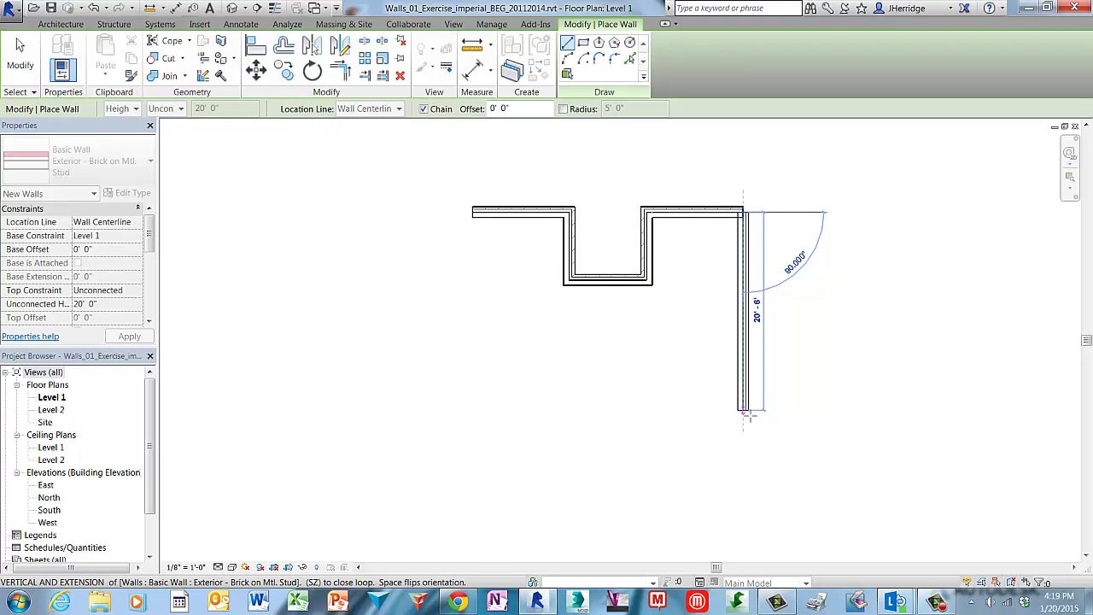
text(22)
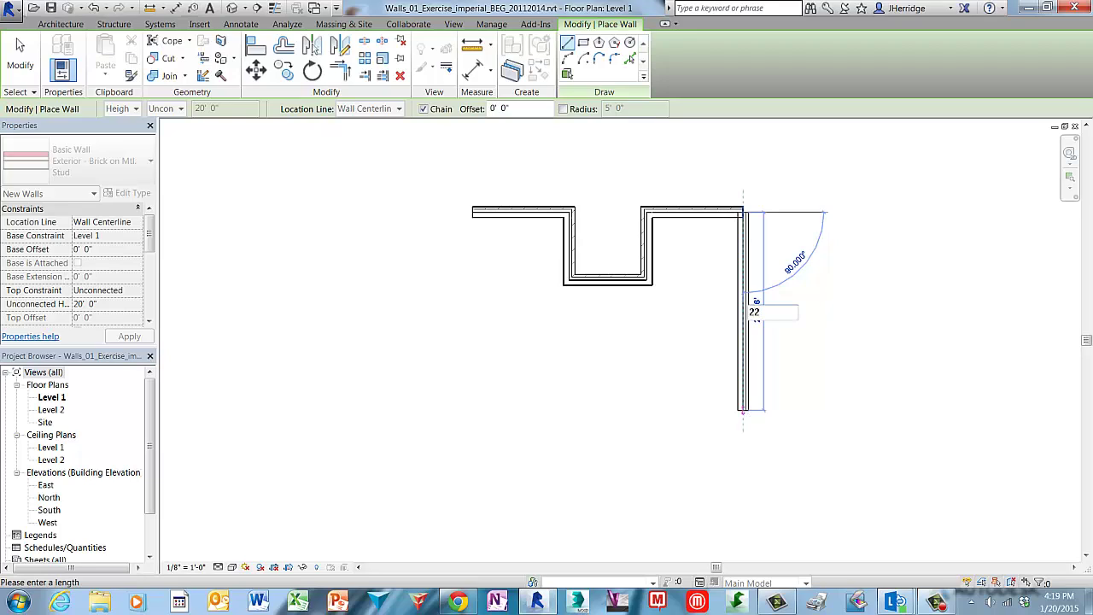
key(Return)
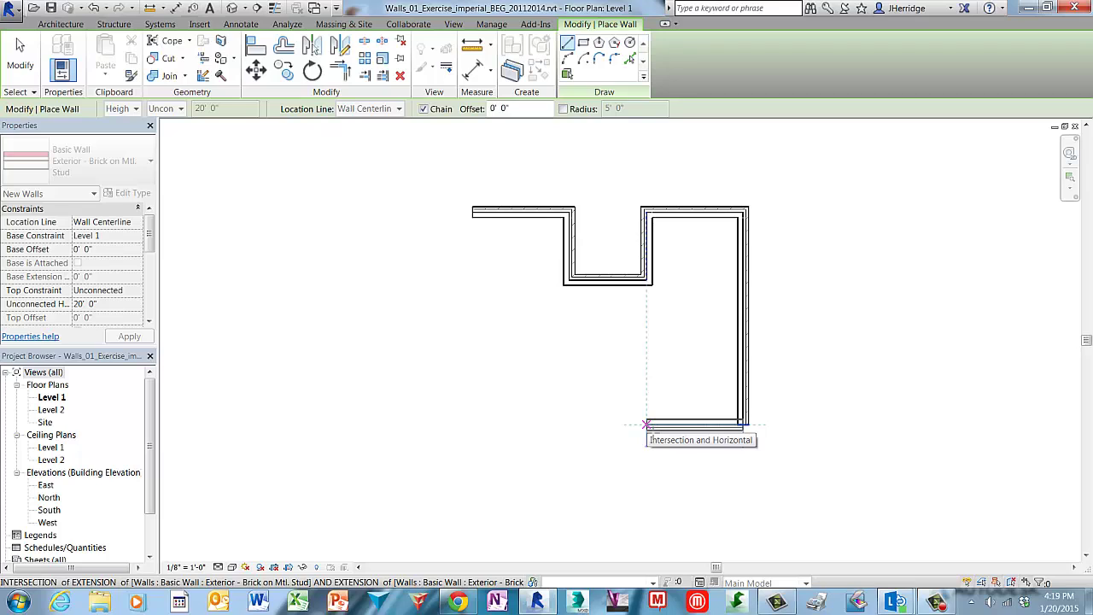
click(647, 424)
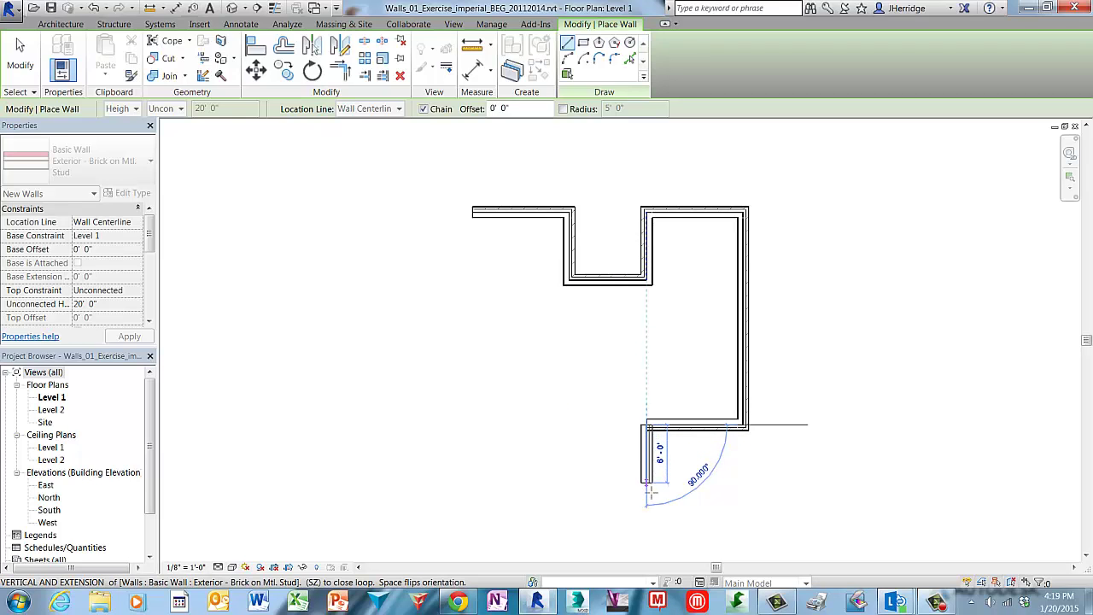
- Continue the chain 7'-6" down and left to align with the first wall's left end, and leave the wall command
text(7)
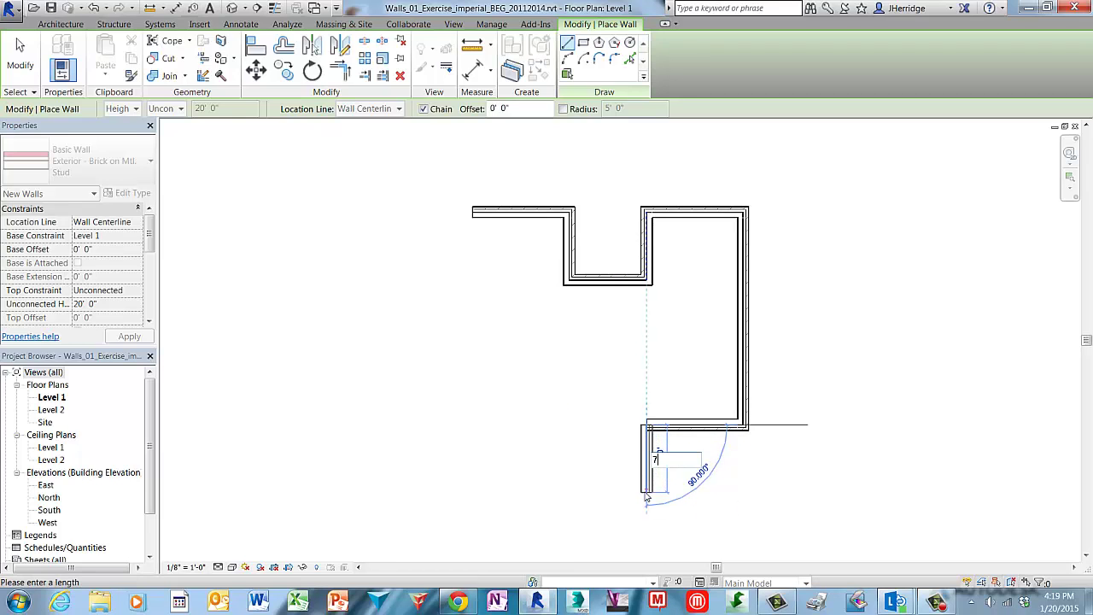
text( 6)
key(Return)
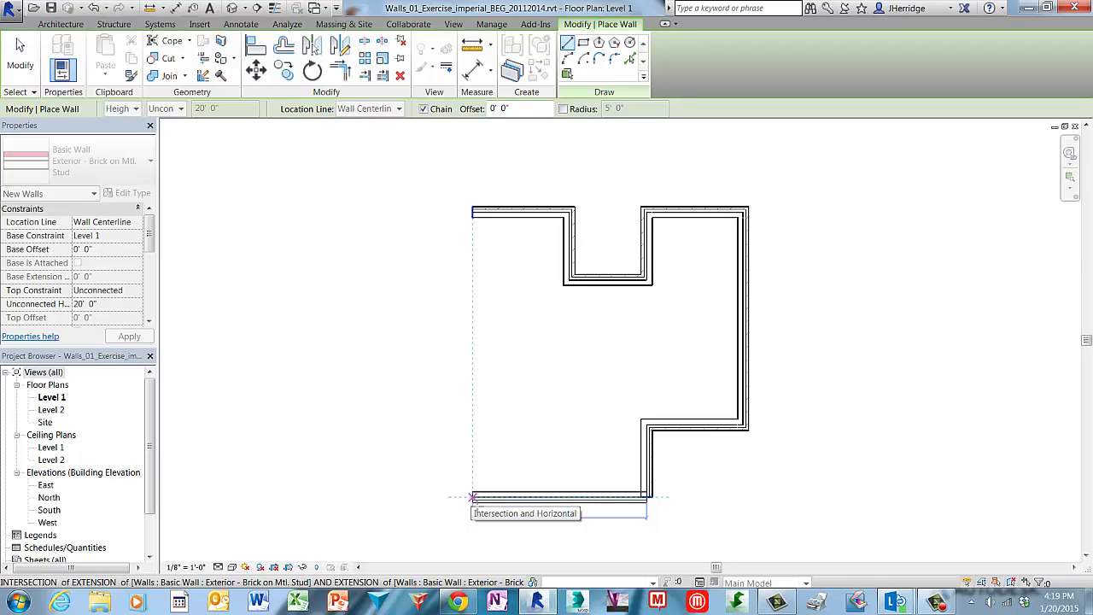
click(472, 497)
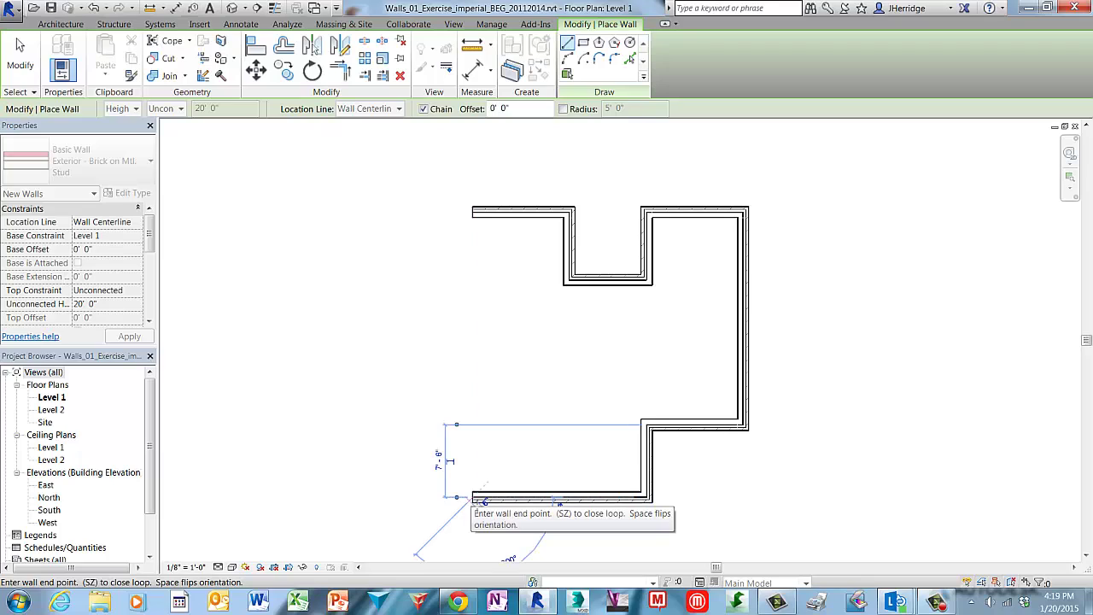
click(29, 58)
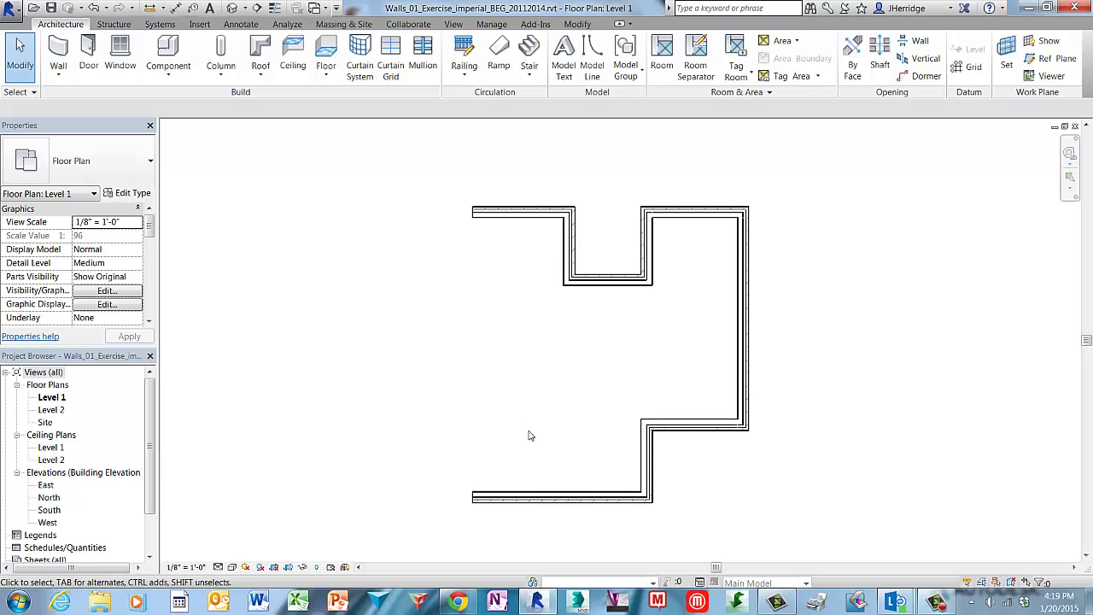
- Select the 7'-6" vertical wall and lock its alignment with the vertical wall above it
click(645, 464)
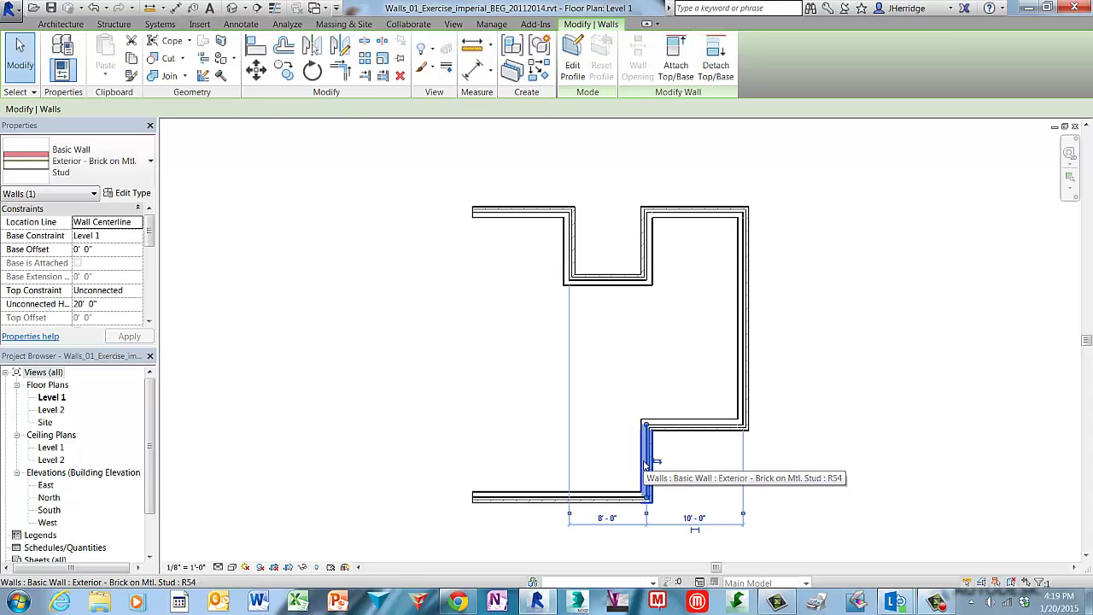
mouse_move(646, 465)
mouse_down()
mouse_move(572, 470)
mouse_move(649, 472)
mouse_up()
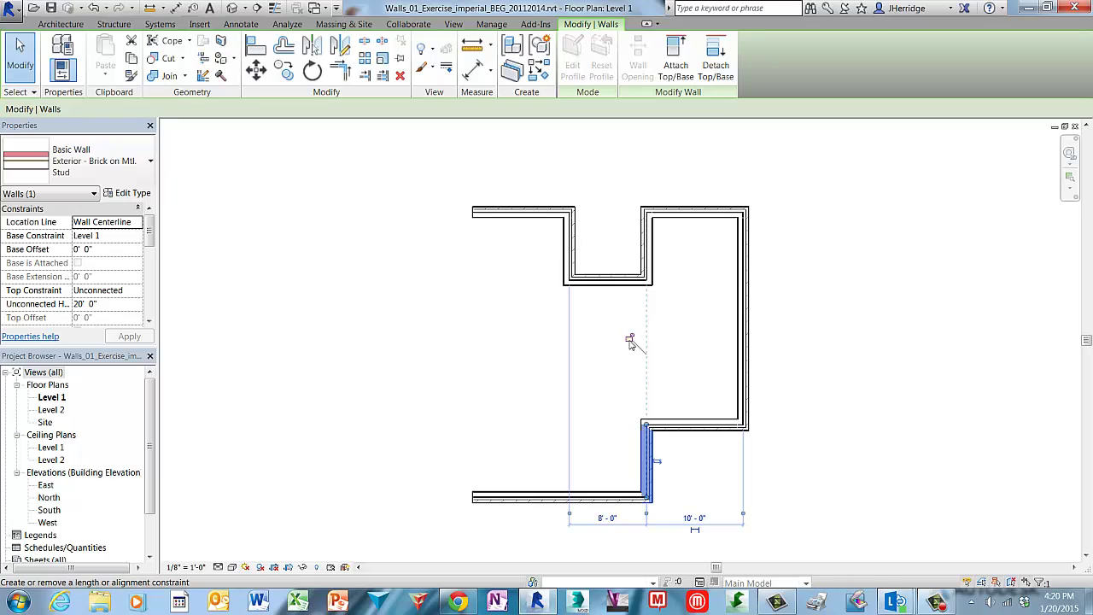
click(629, 338)
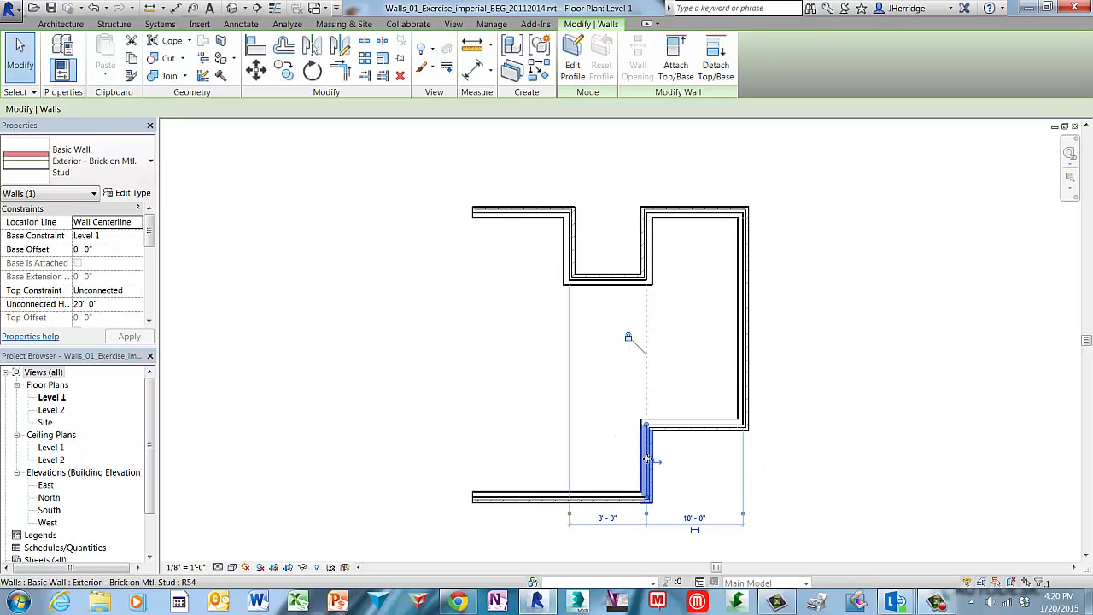
- Set the locked wall's distance from the 22' wall to 12' and clear the selection
mouse_move(652, 459)
mouse_down()
mouse_move(617, 462)
mouse_move(652, 462)
mouse_up()
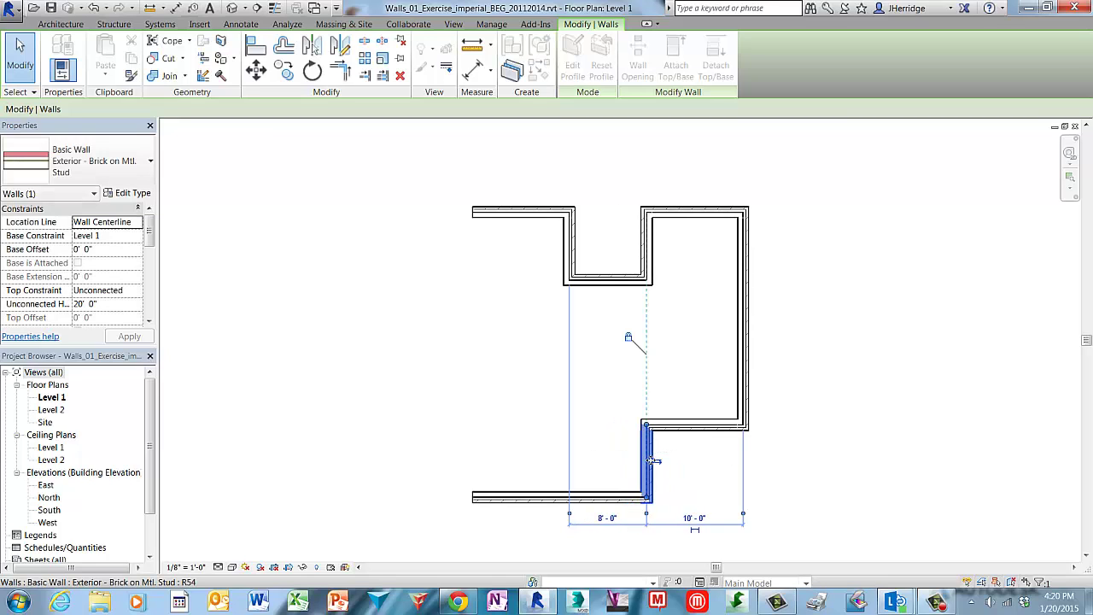
click(706, 521)
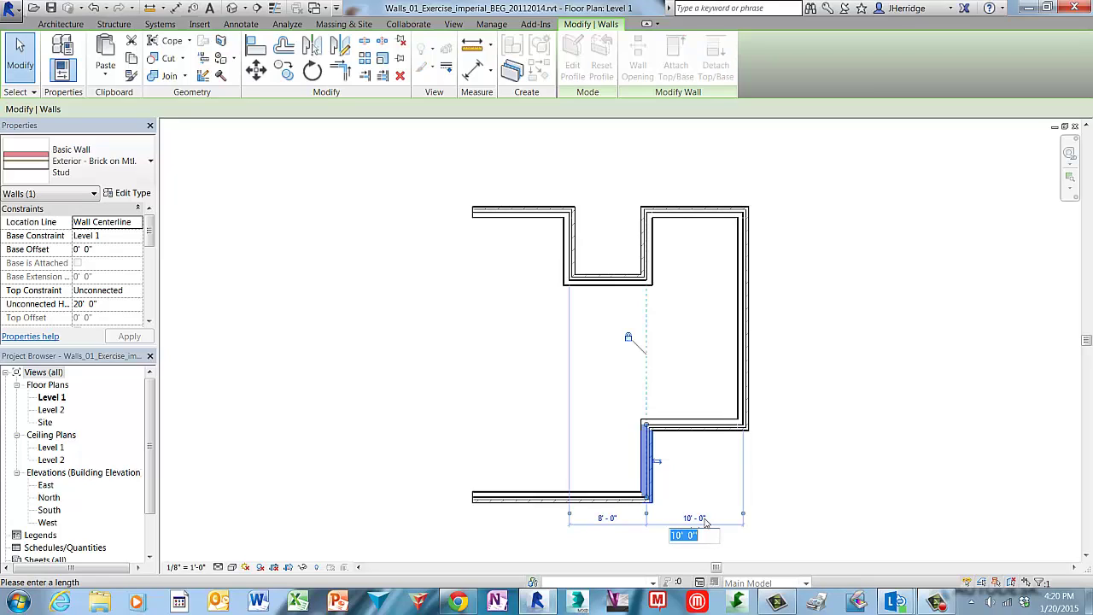
text(12)
key(Return)
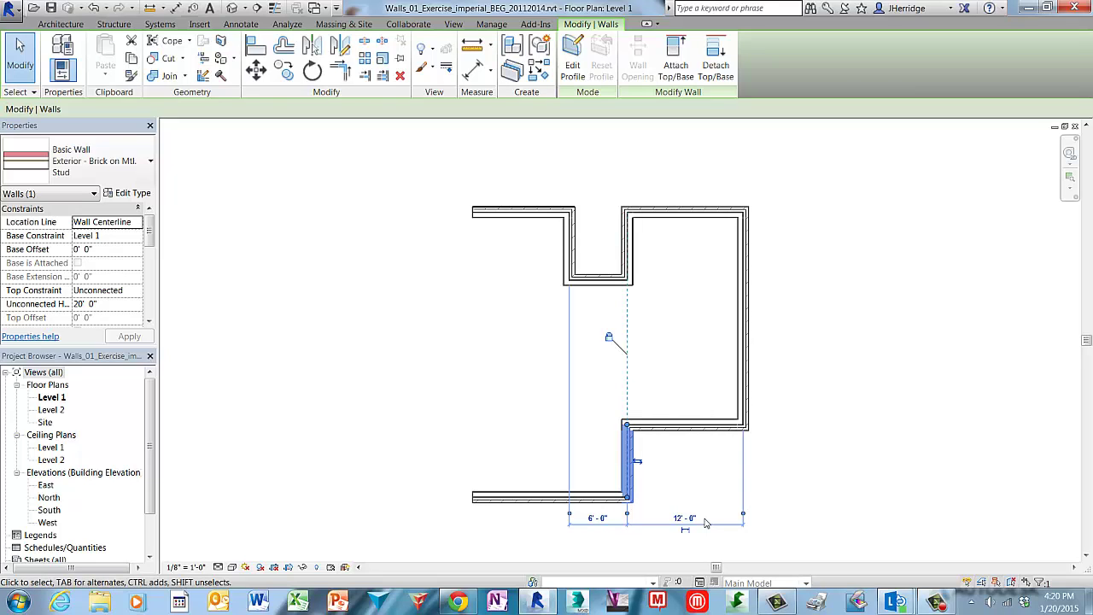
key(Escape)
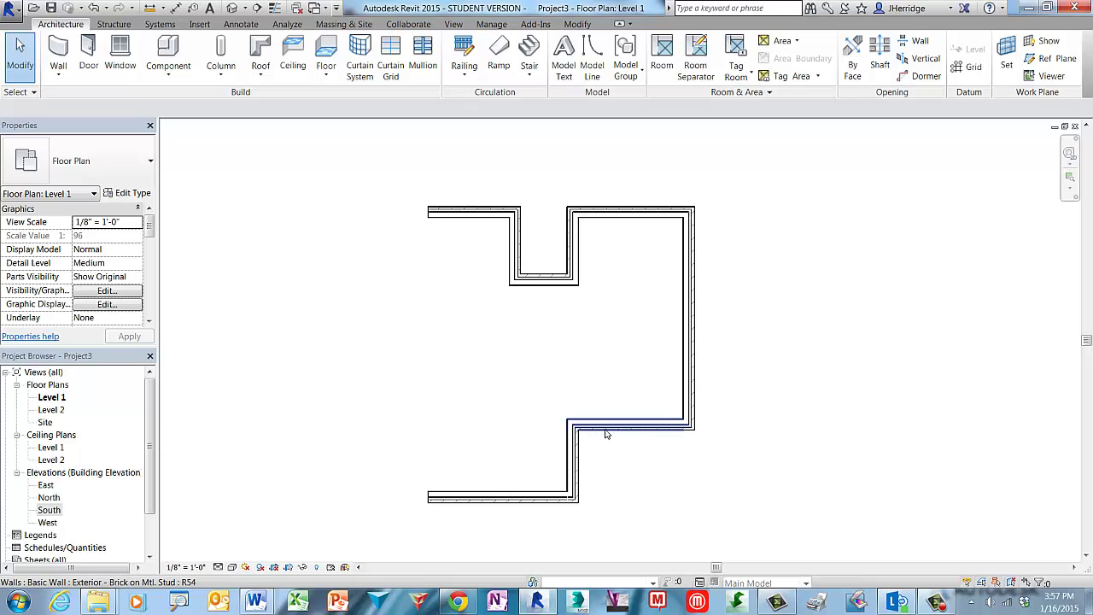
- Create a similar, unchained exterior wall as a 180° Start-End-Radius Arc, radius about 14'-9", from the lower open wall end to the upper one
click(605, 427)
right_click(606, 429)
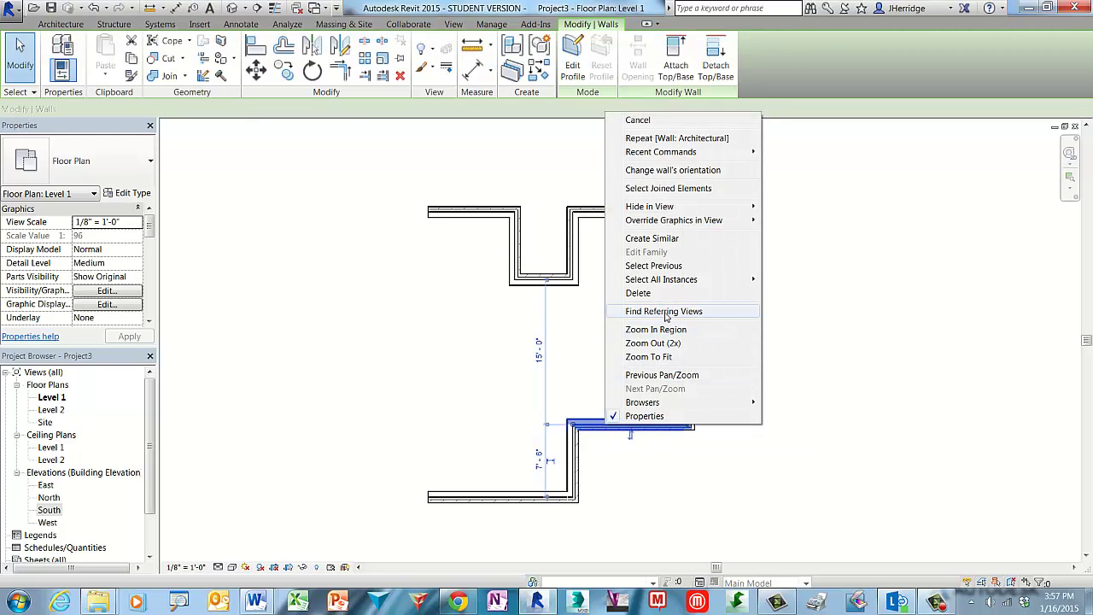
click(695, 239)
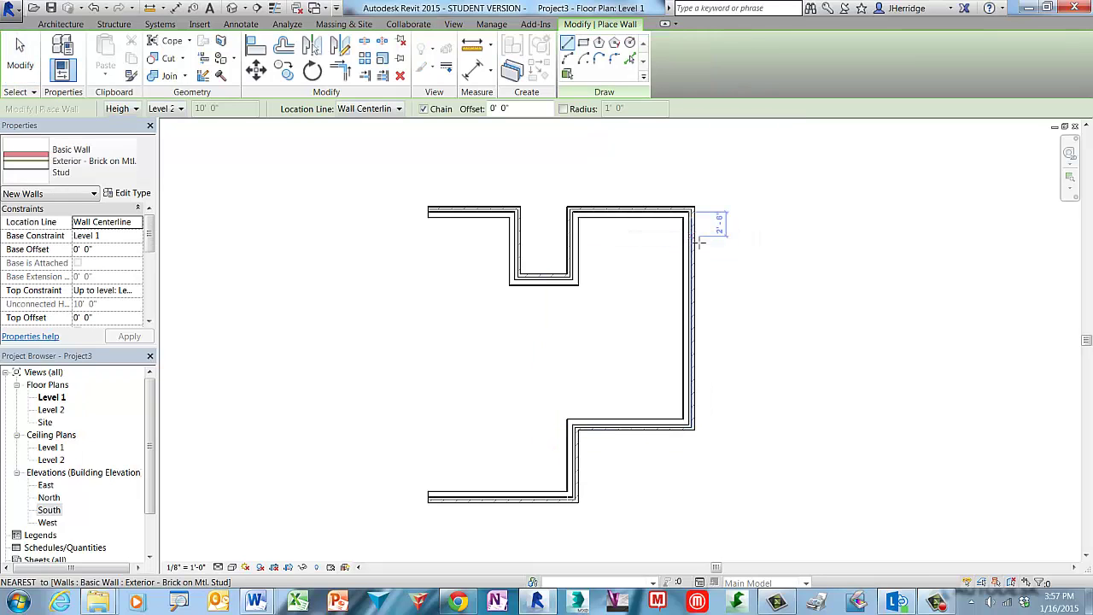
click(422, 109)
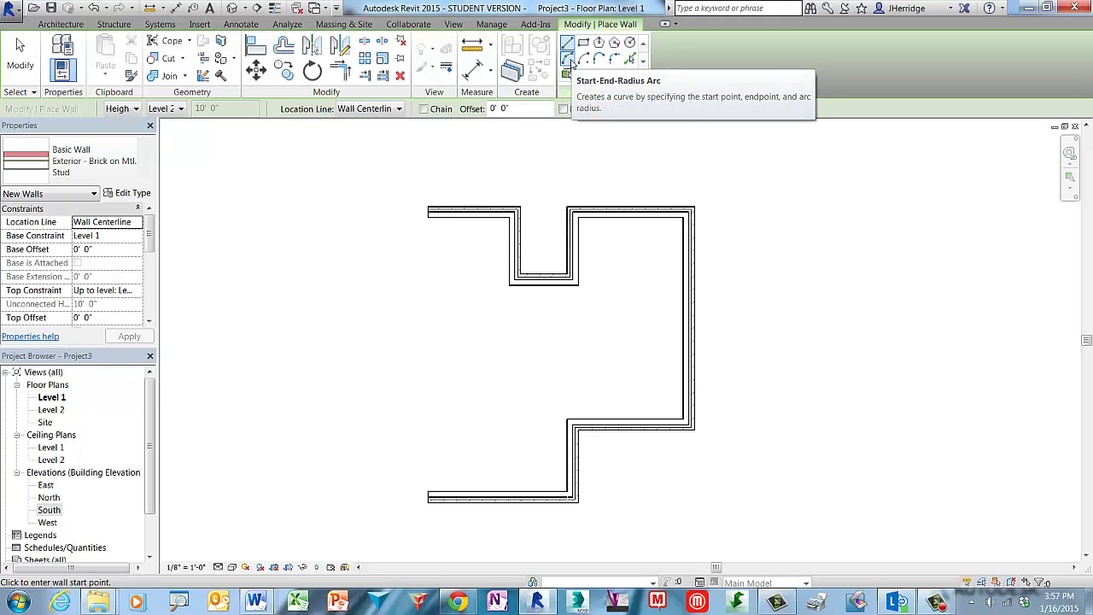
click(571, 62)
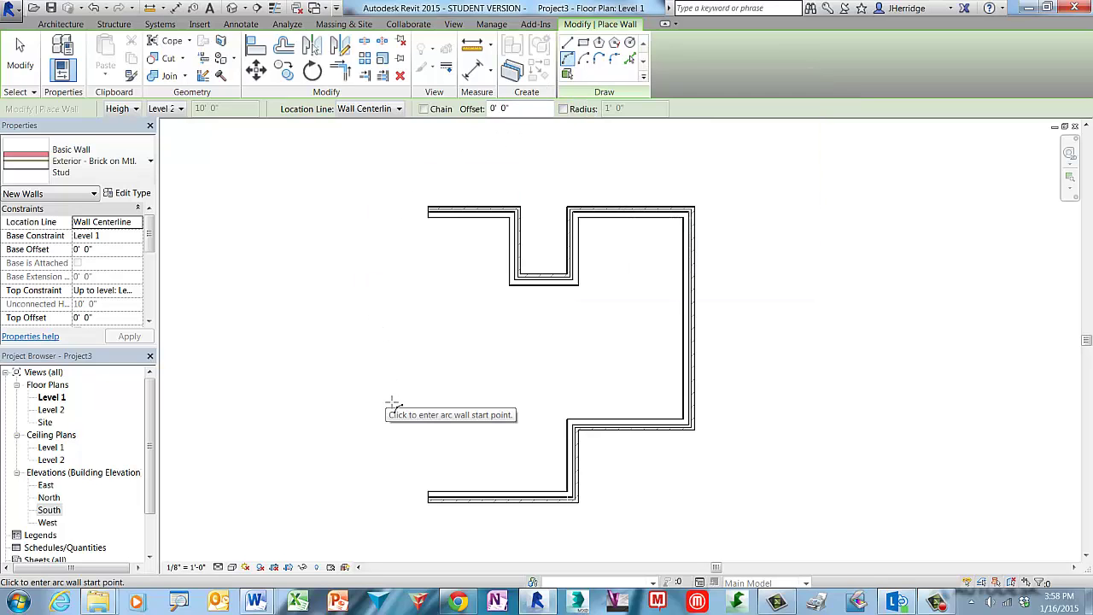
click(436, 505)
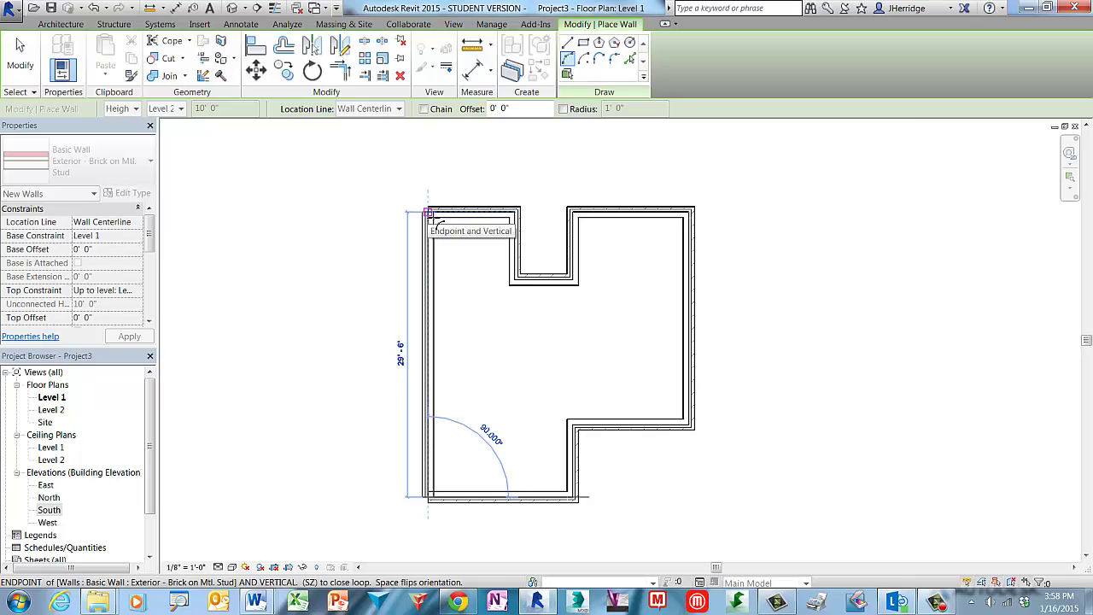
click(428, 212)
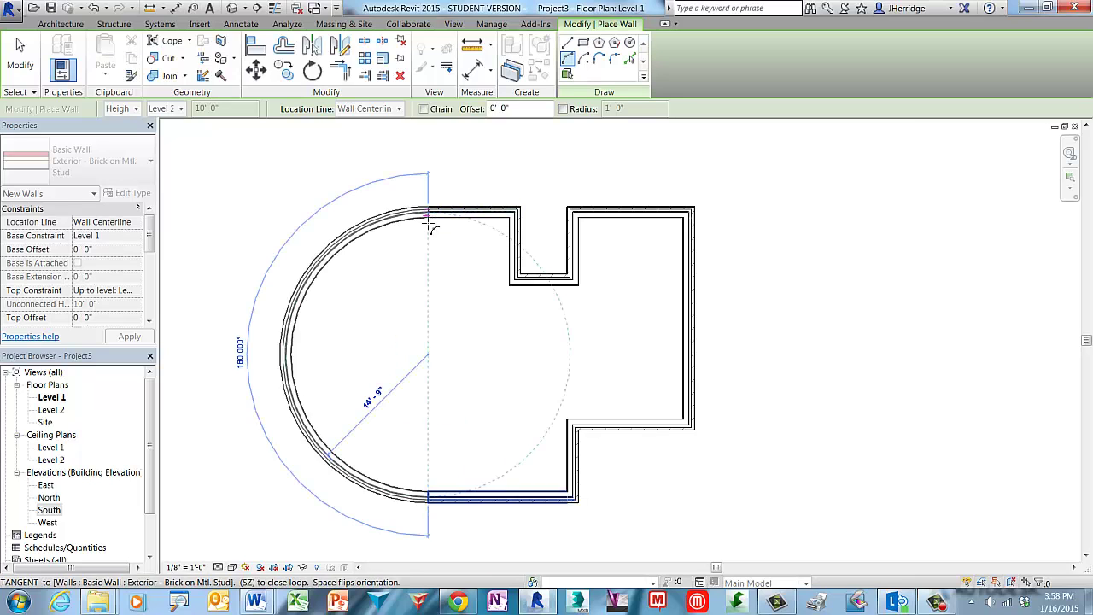
click(310, 332)
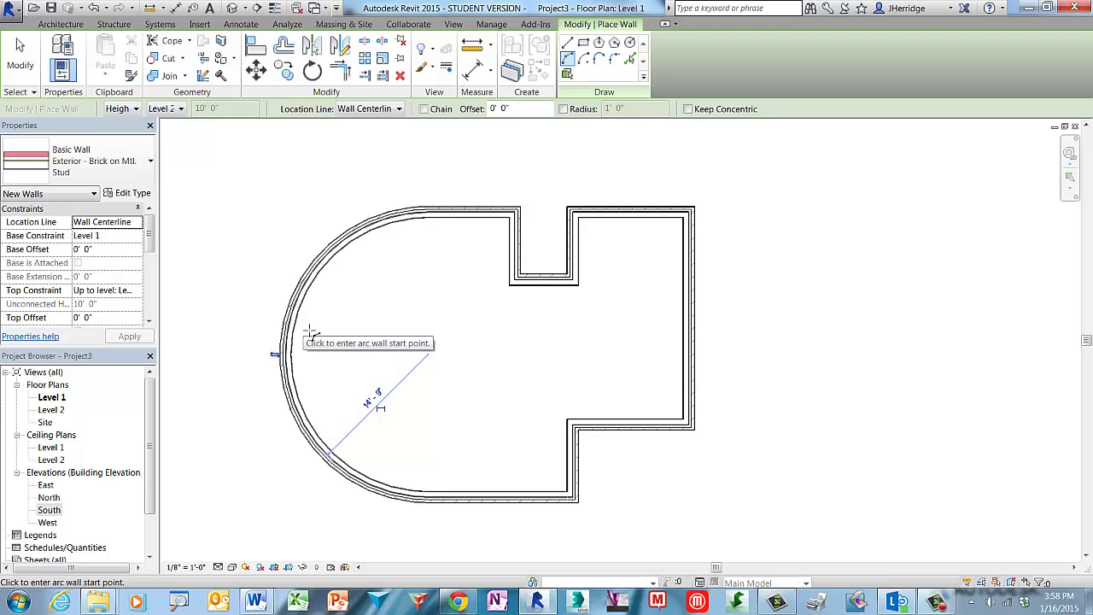
key(Escape)
key(Escape)
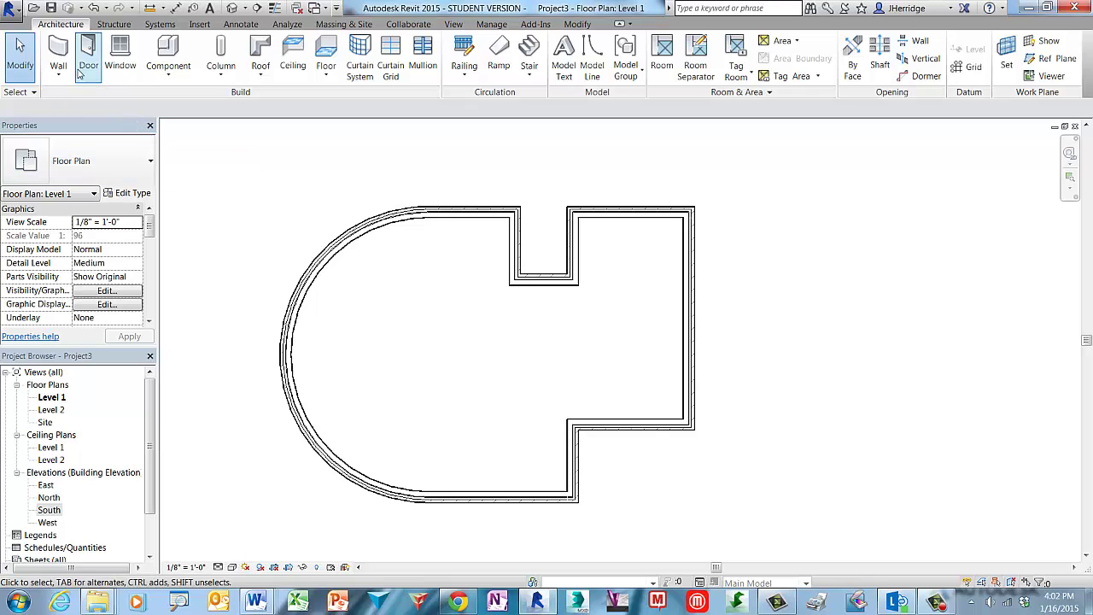
- Start saving the project and browse to the 03_Walls_LayoutDesign folder inside Revit Fundamentals
click(14, 12)
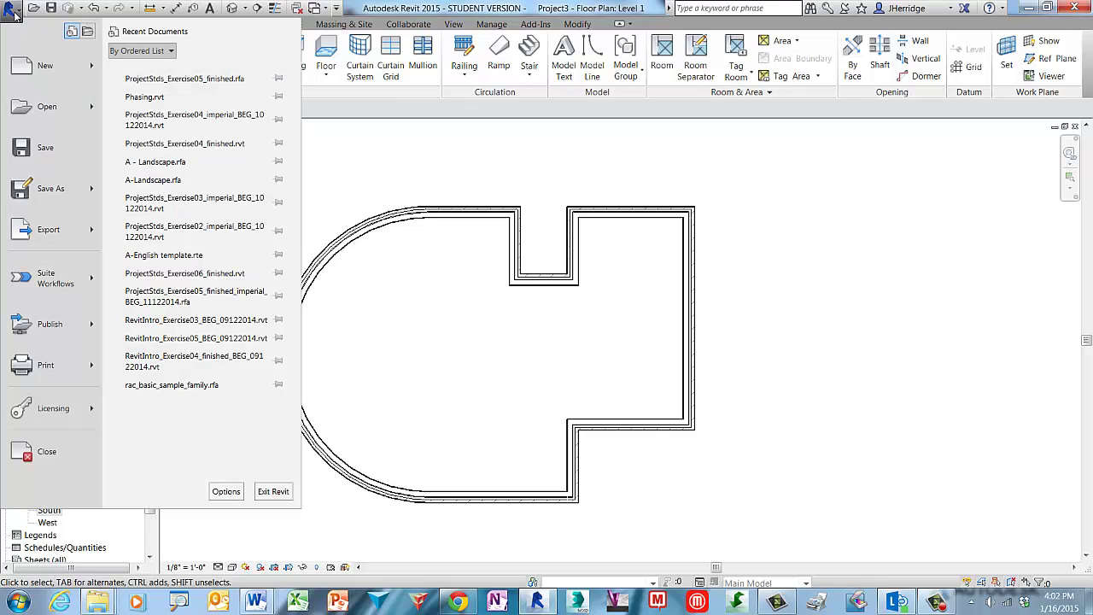
click(47, 148)
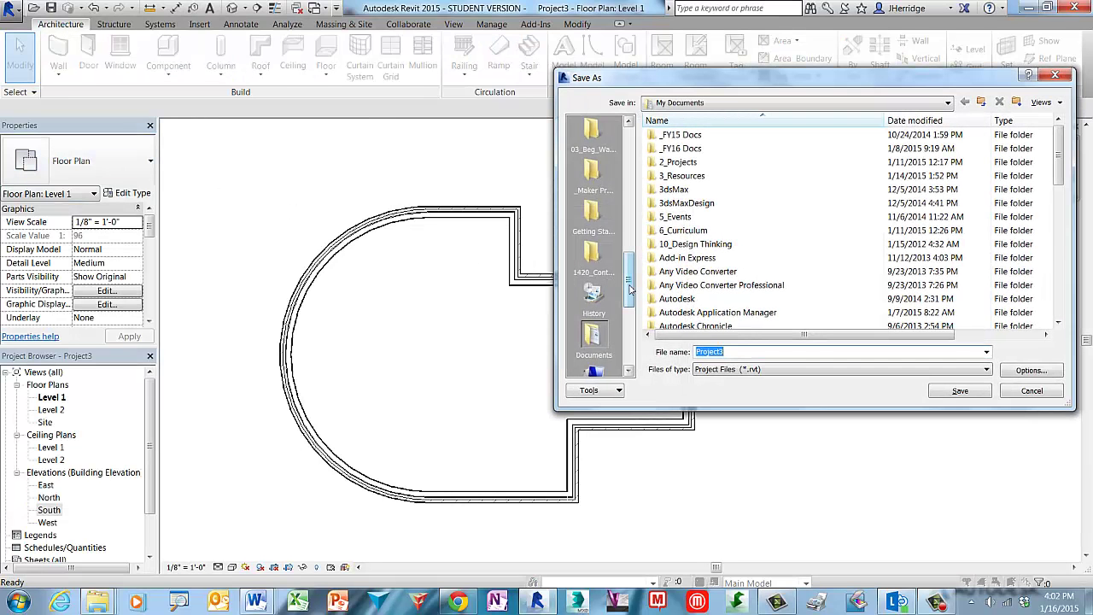
drag(630, 280, 642, 159)
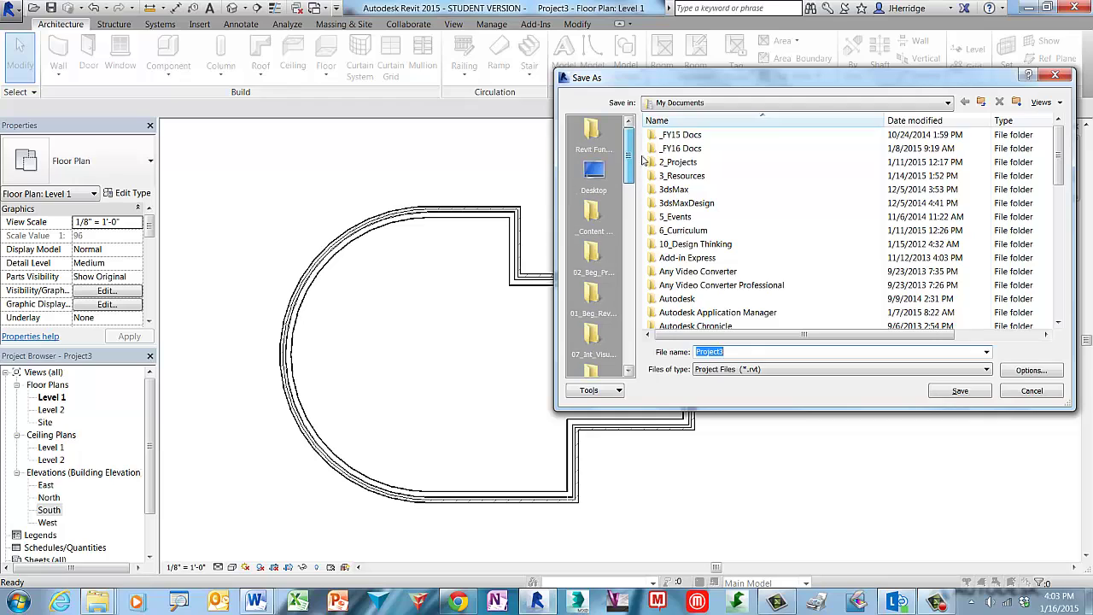
click(593, 128)
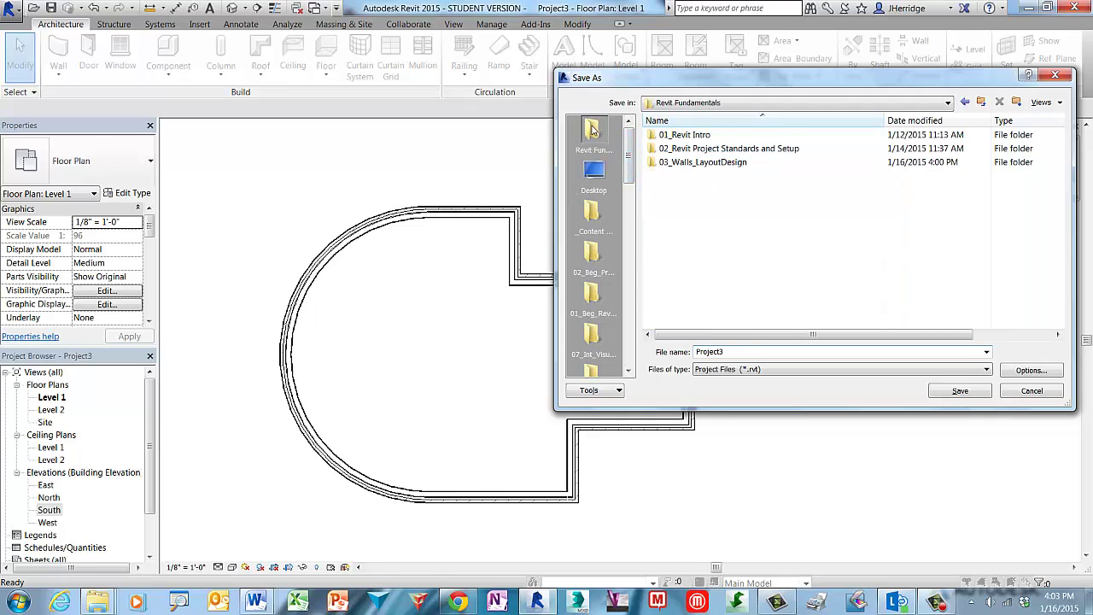
double_click(657, 162)
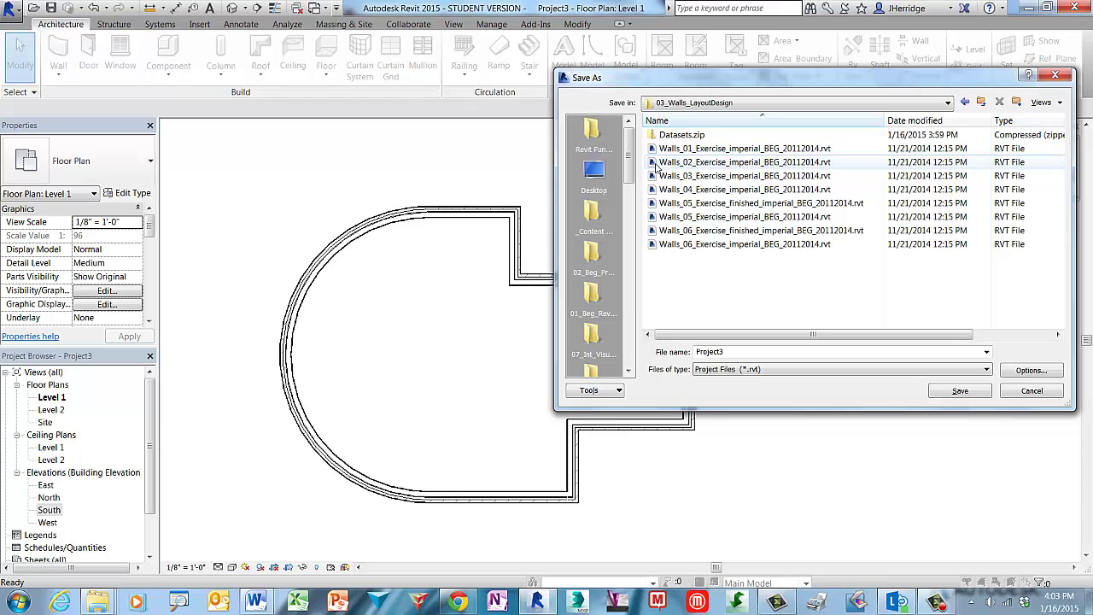
- Name the project file Walls_01_Exercise_finished and save it
double_click(750, 351)
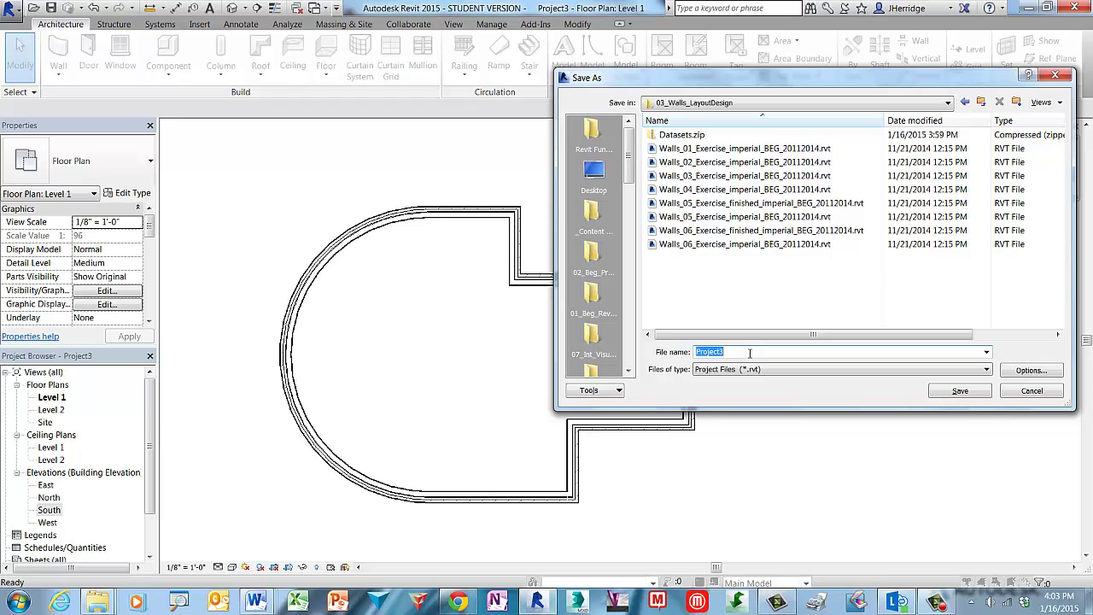
text(Wa)
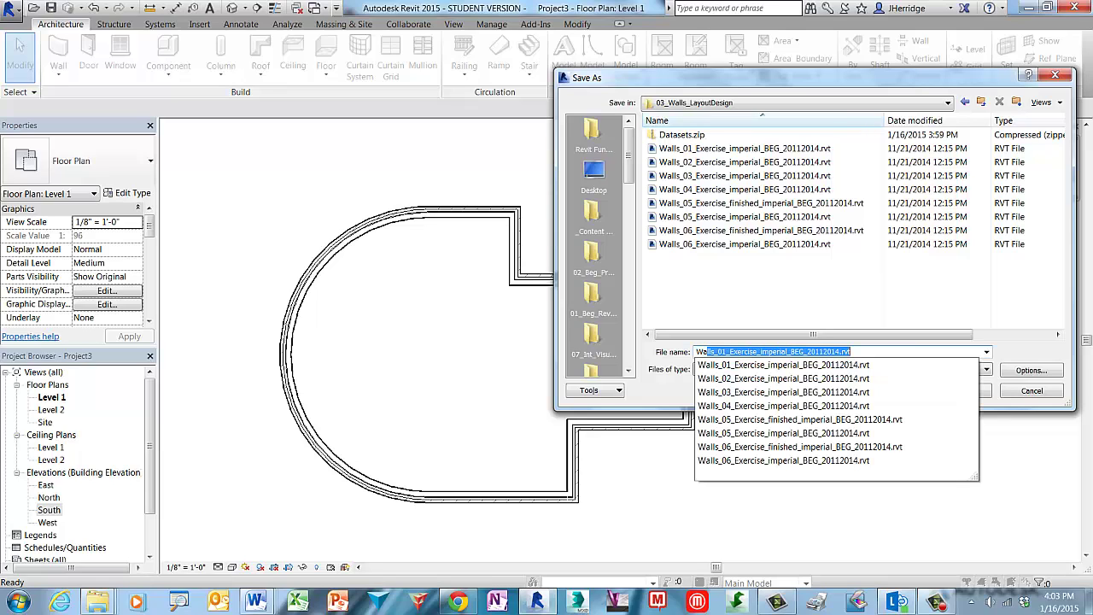
text(lls_01)
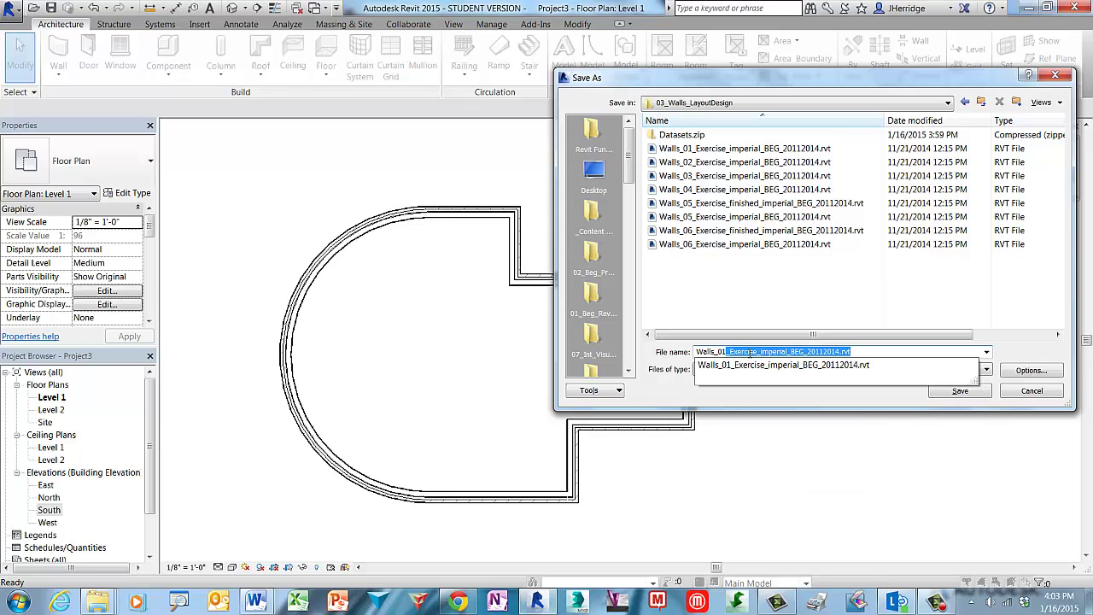
text(_Exercise_finished)
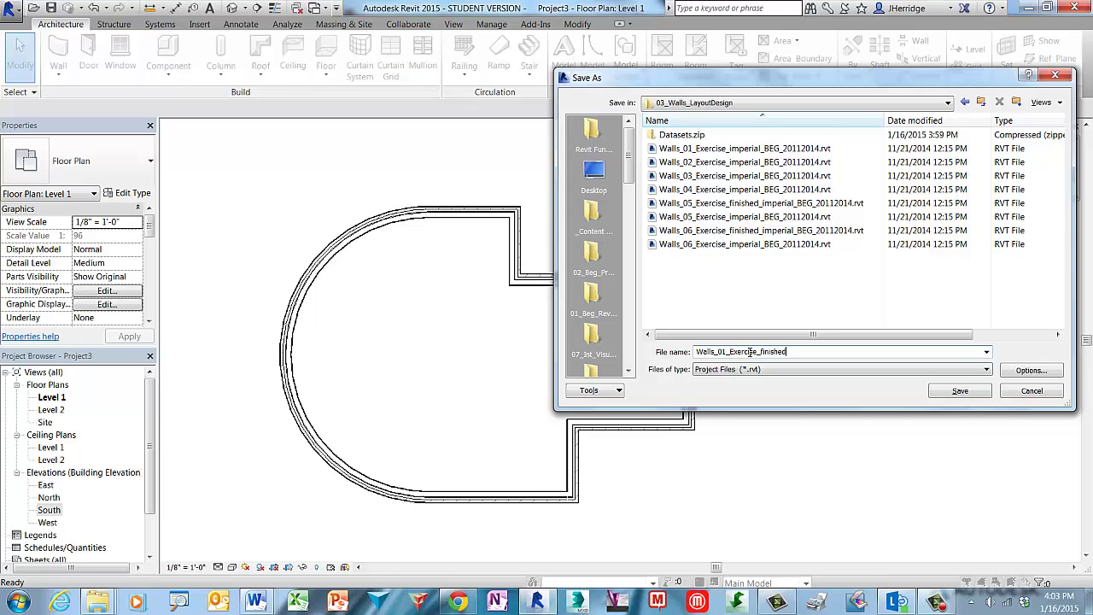
click(960, 391)
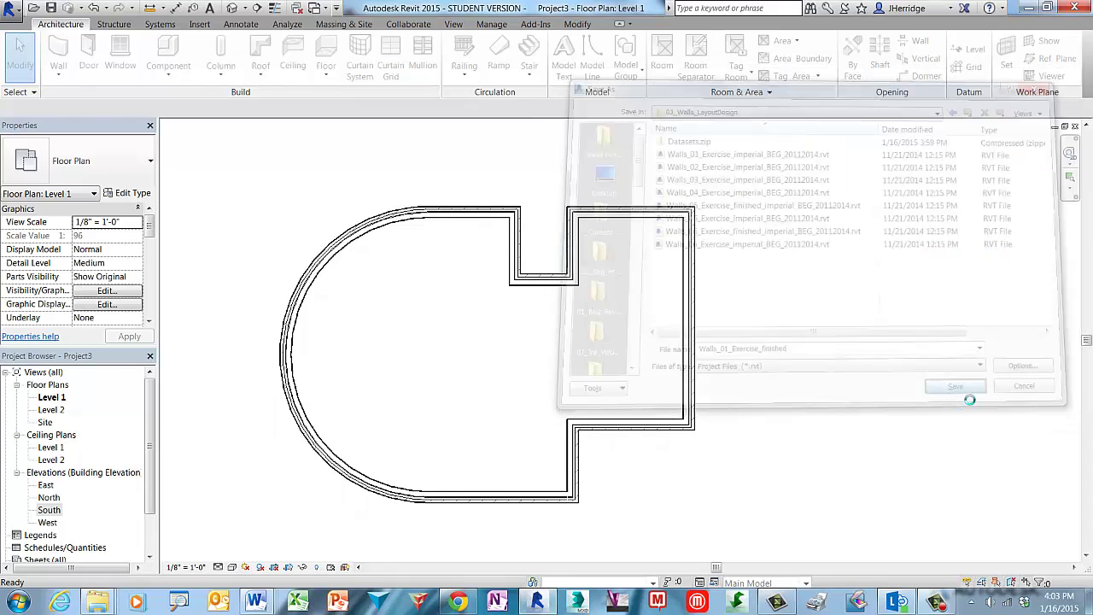